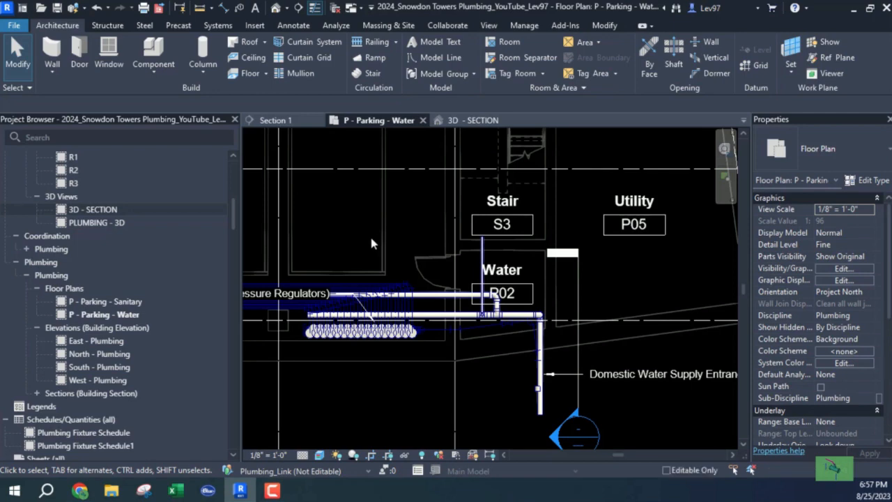
Step: Hide the Snowdon Towers Sample Plumbing.rvt link in the P - Parking - Water floor plan
{"action": "scroll", "coordinate": [369, 234], "scroll_direction": "down", "scroll_amount": 2}
{"action": "scroll", "coordinate": [481, 302], "scroll_direction": "up", "scroll_amount": 3}
{"action": "scroll", "coordinate": [481, 307], "scroll_direction": "up", "scroll_amount": 1}
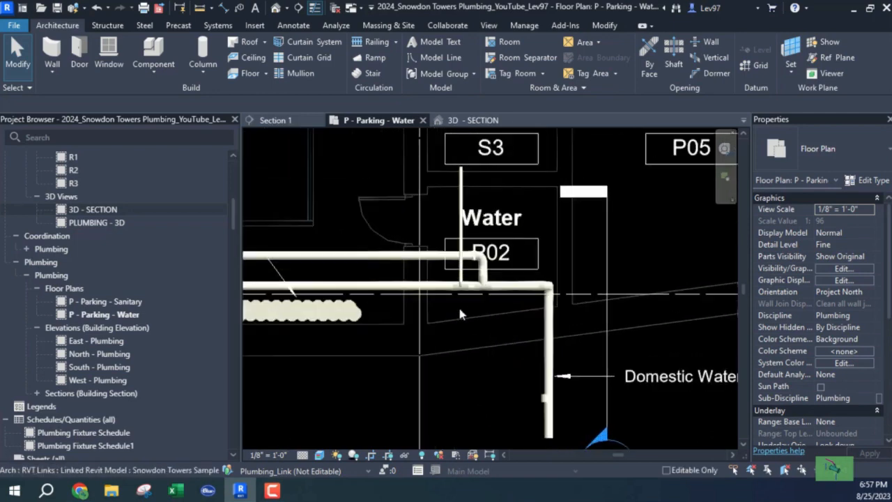
{"action": "middle_click_drag", "start_coordinate": [474, 369], "coordinate": [428, 396]}
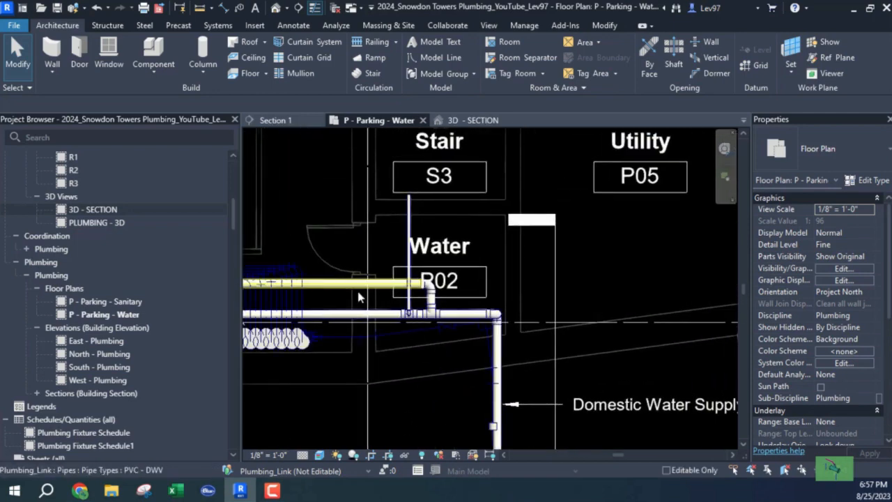
{"action": "middle_click_drag", "start_coordinate": [380, 300], "coordinate": [429, 299]}
{"action": "scroll", "coordinate": [421, 272], "scroll_direction": "up", "scroll_amount": 2}
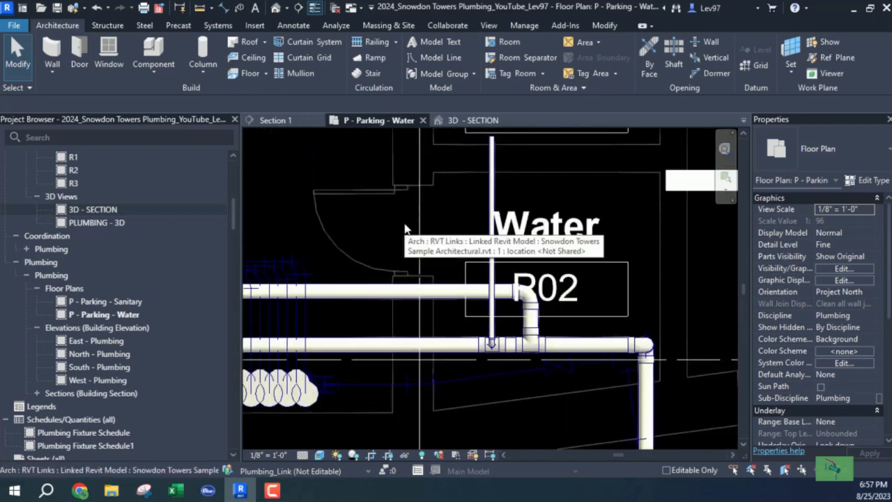
{"action": "key", "text": "v"}
{"action": "key", "text": "g"}
{"action": "left_click", "coordinate": [589, 91]}
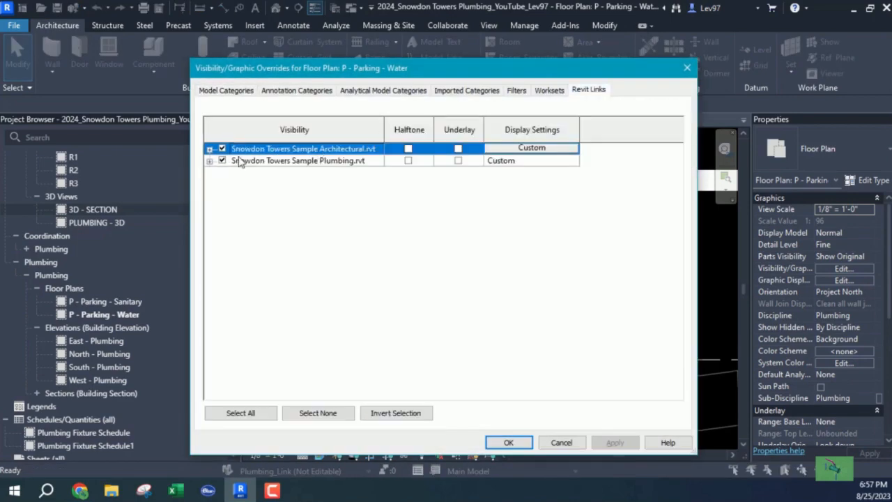
{"action": "left_click", "coordinate": [221, 162]}
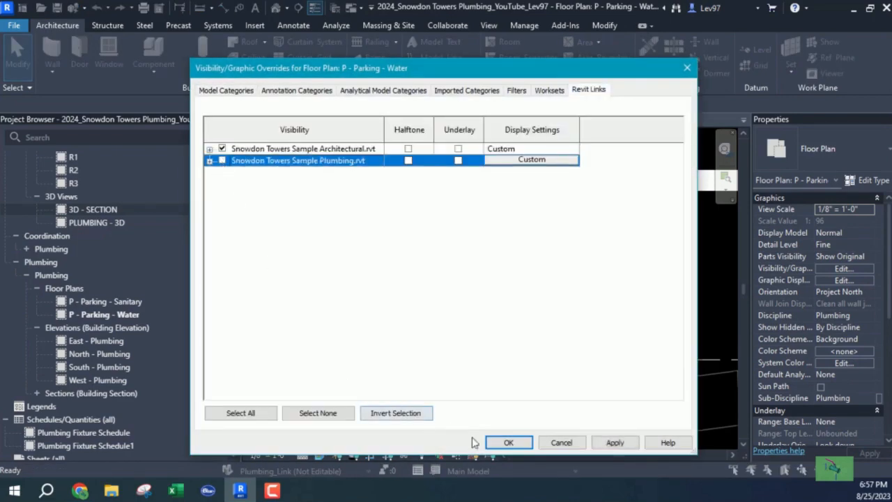
{"action": "left_click", "coordinate": [508, 443]}
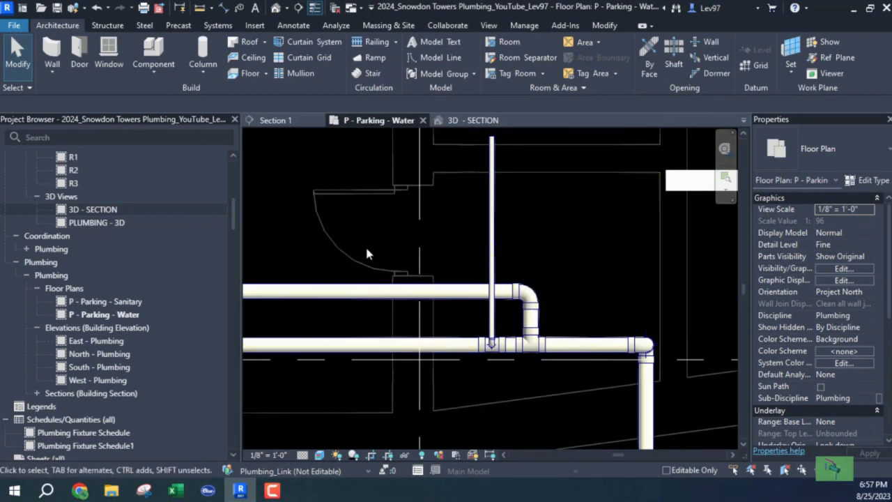
Step: Examine the host model's water pipes around the Water room, including the thin branch pipe running up from the main
{"action": "scroll", "coordinate": [422, 296], "scroll_direction": "up", "scroll_amount": 2}
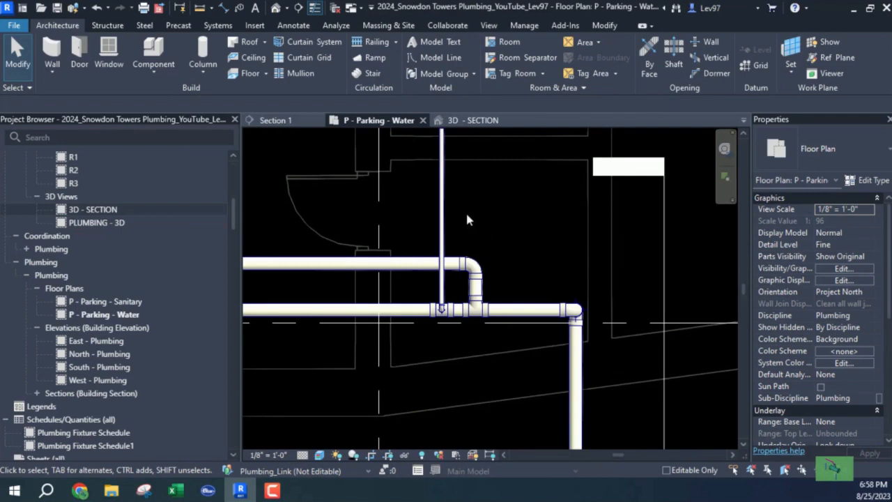
{"action": "left_click", "coordinate": [441, 209]}
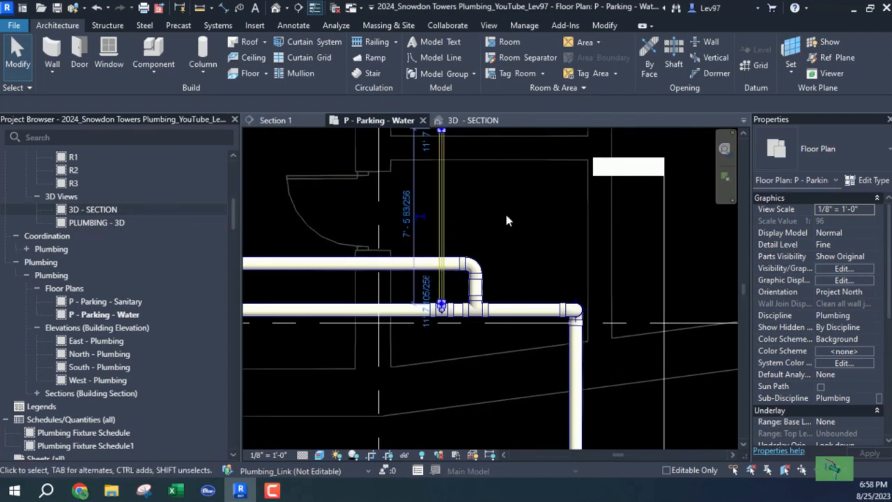
{"action": "key", "text": "Escape"}
{"action": "scroll", "coordinate": [507, 219], "scroll_direction": "down", "scroll_amount": 3}
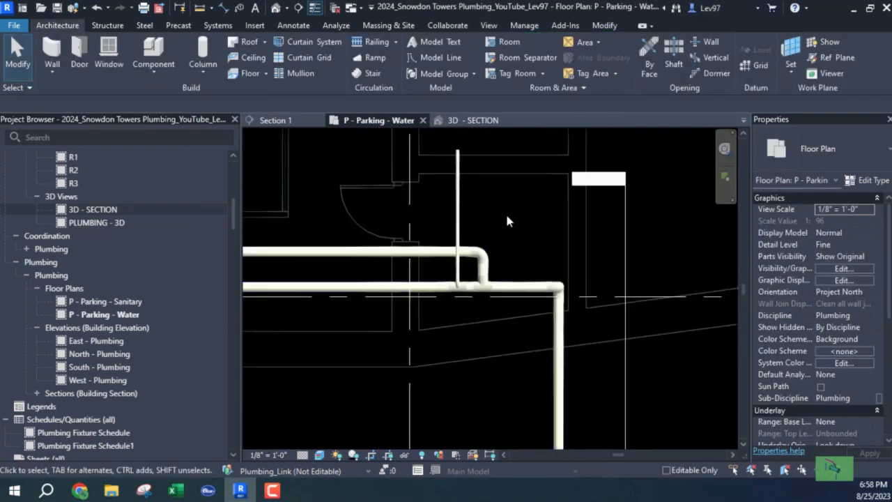
{"action": "middle_click_drag", "start_coordinate": [507, 220], "coordinate": [522, 249]}
{"action": "middle_click_drag", "start_coordinate": [360, 244], "coordinate": [468, 277]}
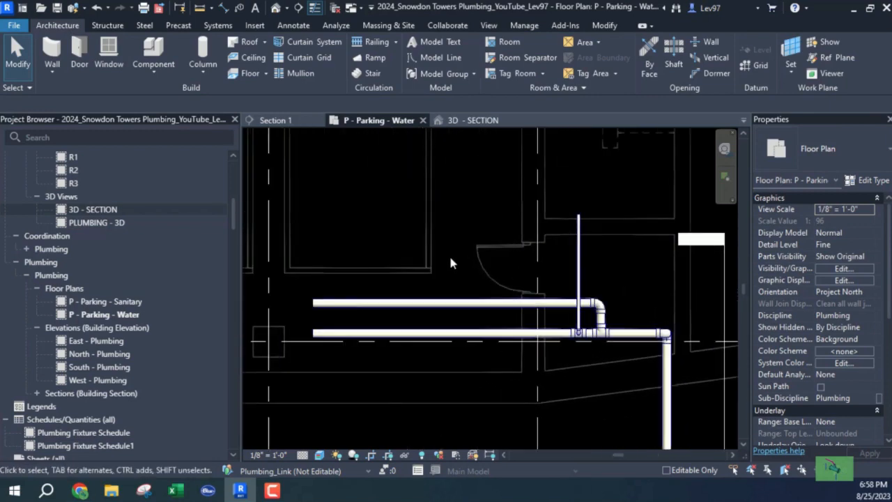
Step: Turn the Snowdon Towers Sample Plumbing.rvt link back on in the P - Parking - Water floor plan
{"action": "key", "text": "v"}
{"action": "key", "text": "v"}
{"action": "left_click", "coordinate": [587, 91]}
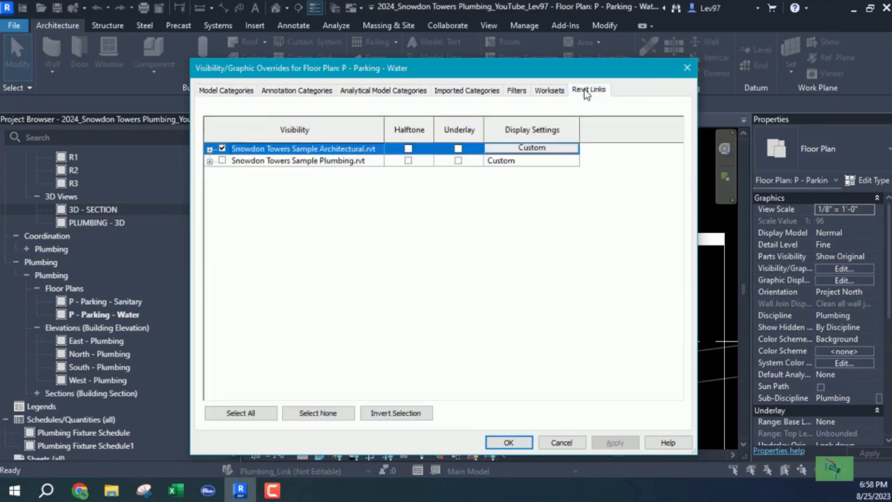
{"action": "left_click", "coordinate": [222, 161]}
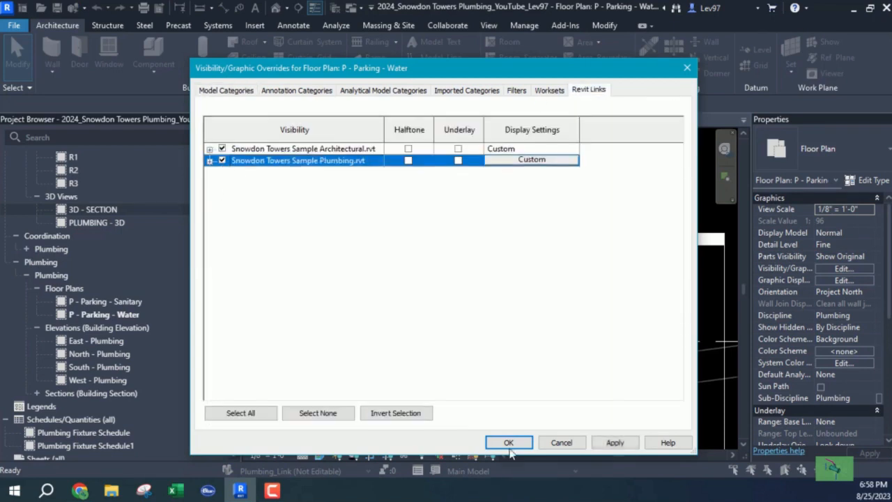
{"action": "left_click", "coordinate": [509, 445]}
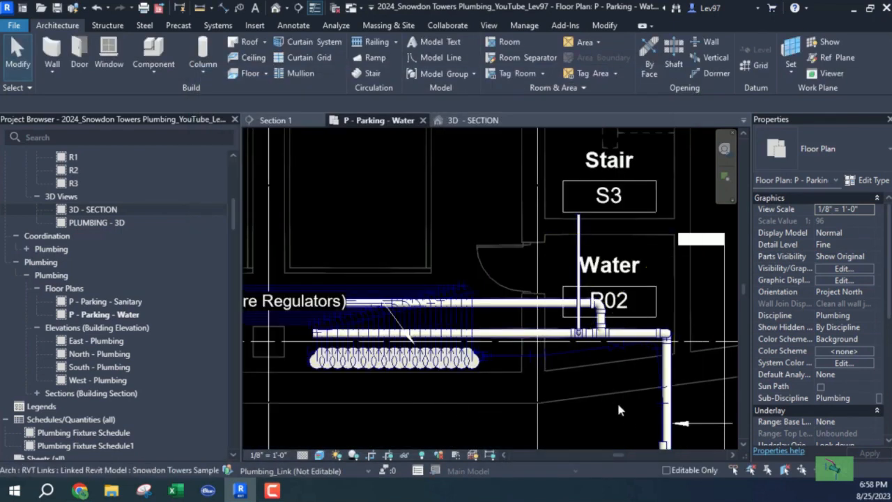
Step: Review the linked manifold piping beside the Water room in plan, and bring up the 3D - SECTION view
{"action": "middle_click_drag", "start_coordinate": [625, 426], "coordinate": [592, 366]}
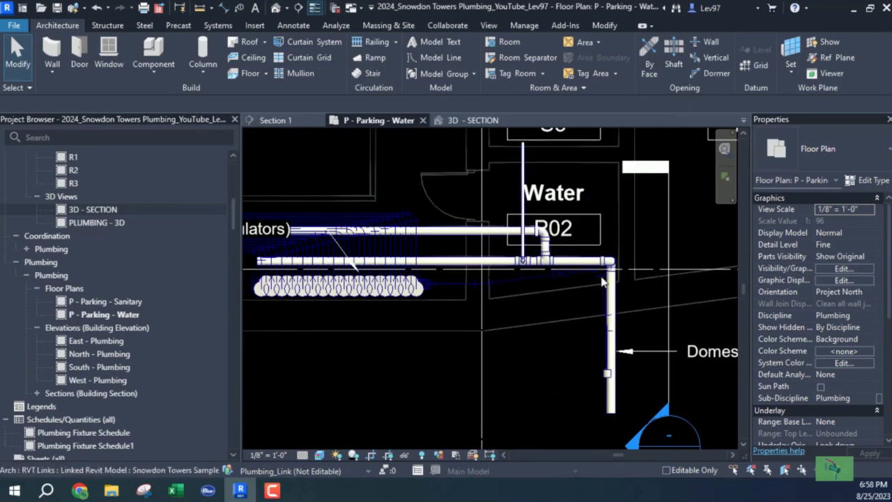
{"action": "scroll", "coordinate": [546, 279], "scroll_direction": "up", "scroll_amount": 3}
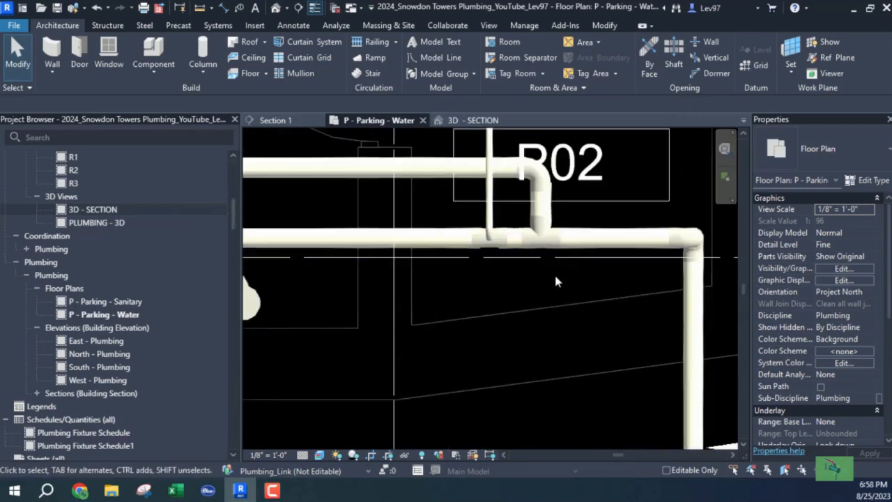
{"action": "middle_click_drag", "start_coordinate": [555, 282], "coordinate": [637, 302]}
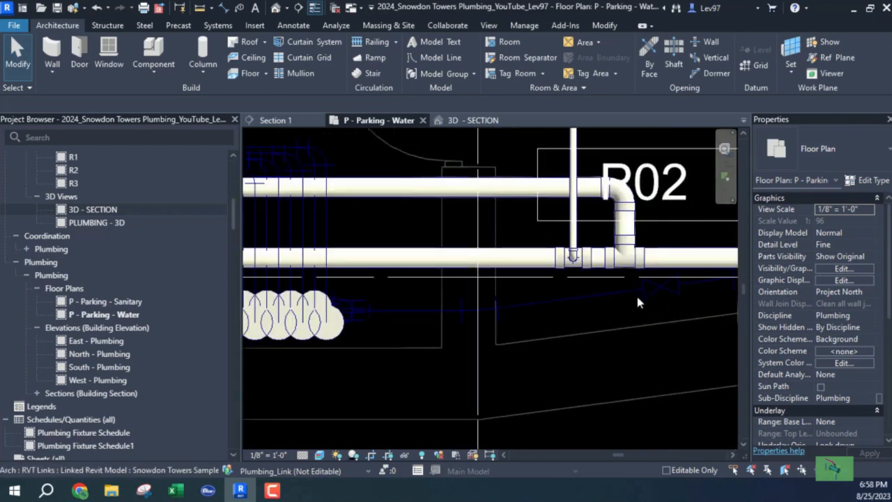
{"action": "middle_click_drag", "start_coordinate": [498, 313], "coordinate": [640, 327]}
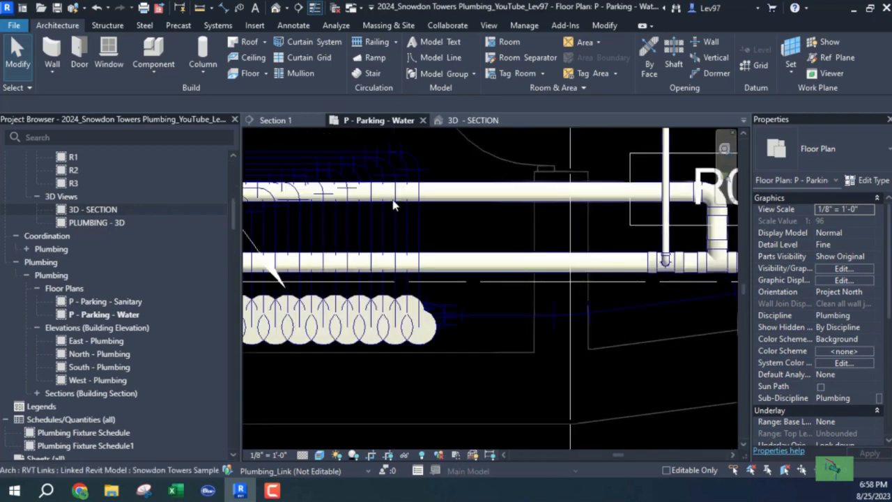
{"action": "left_click", "coordinate": [471, 123]}
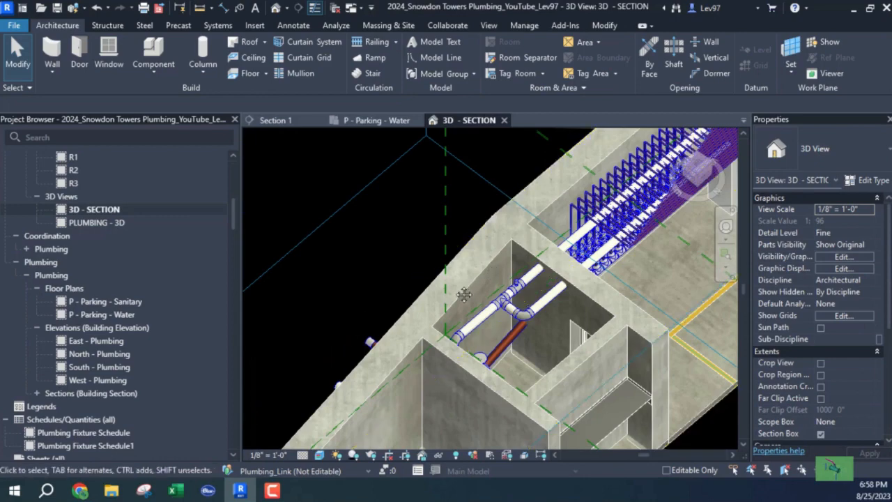
{"action": "middle_click_drag", "start_coordinate": [464, 295], "coordinate": [358, 300]}
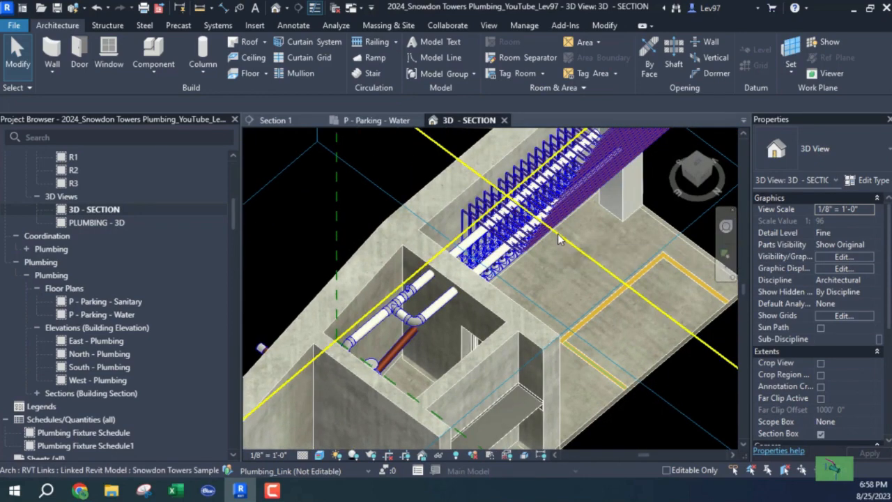
Step: Hide the Snowdon Towers Sample Architectural.rvt link in the 3D - SECTION view, keeping the Snowdon Towers Sample Plumbing.rvt link visible
{"action": "key", "text": "v"}
{"action": "key", "text": "v"}
{"action": "left_click", "coordinate": [589, 91]}
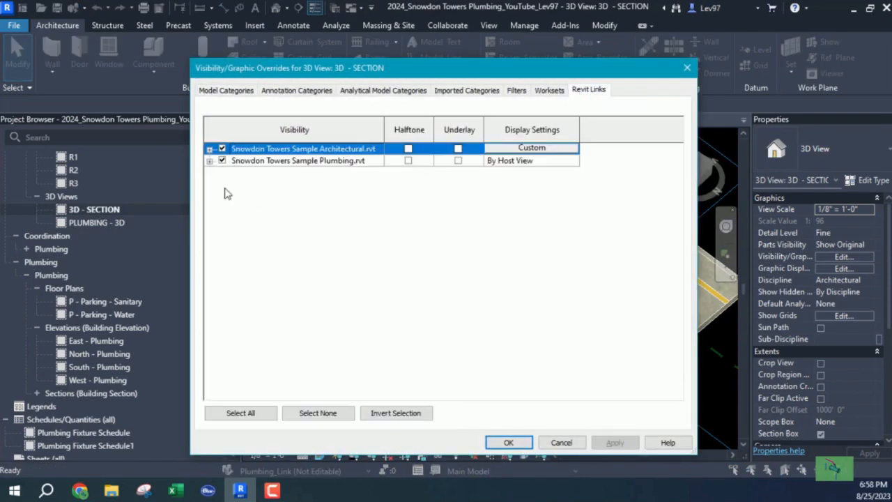
{"action": "left_click", "coordinate": [222, 160]}
{"action": "left_click", "coordinate": [222, 148]}
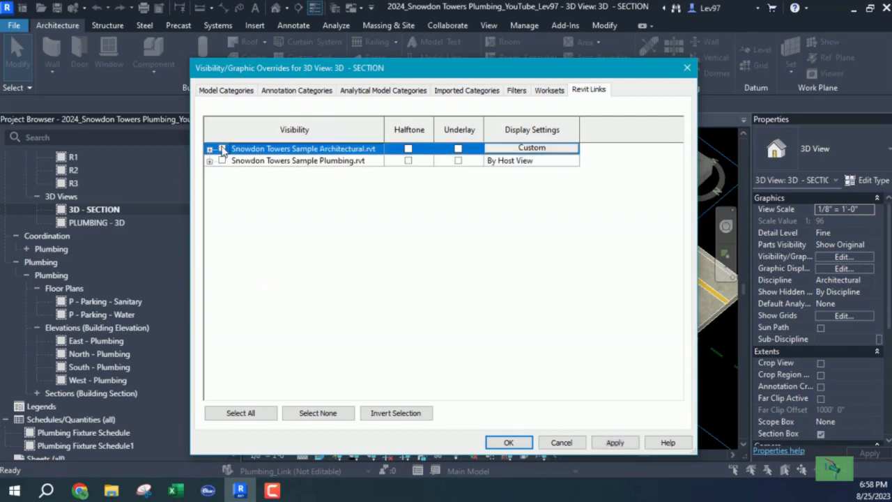
{"action": "left_click", "coordinate": [221, 160]}
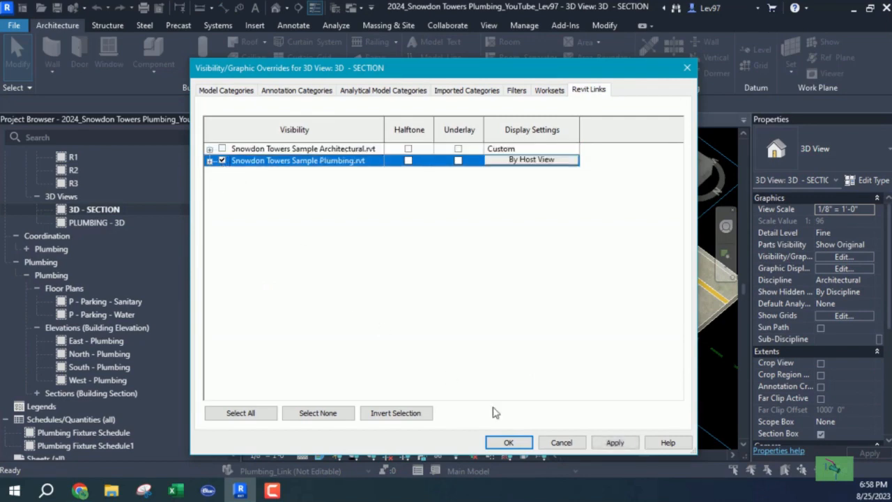
{"action": "left_click", "coordinate": [509, 443]}
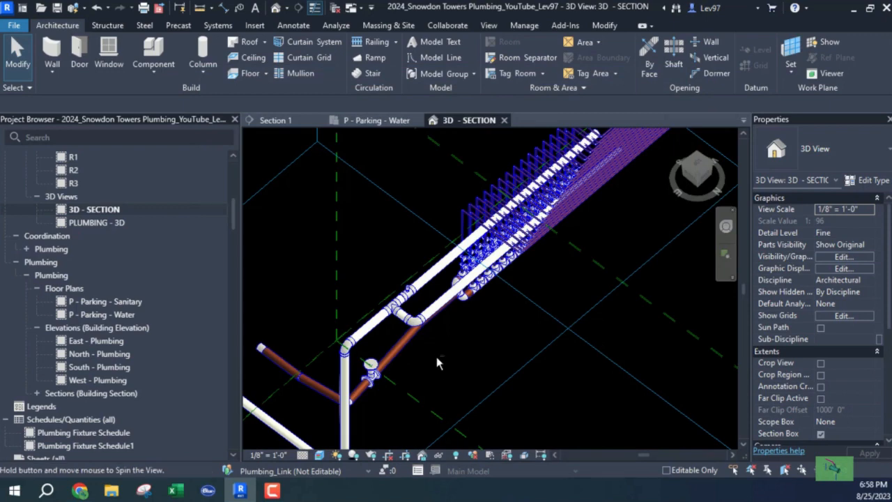
Step: Select the linked copper pipe feeding the regulator manifold and check its properties
{"action": "middle_click_drag", "start_coordinate": [436, 363], "coordinate": [385, 343], "text": "shift"}
{"action": "scroll", "coordinate": [399, 336], "scroll_direction": "up", "scroll_amount": 2}
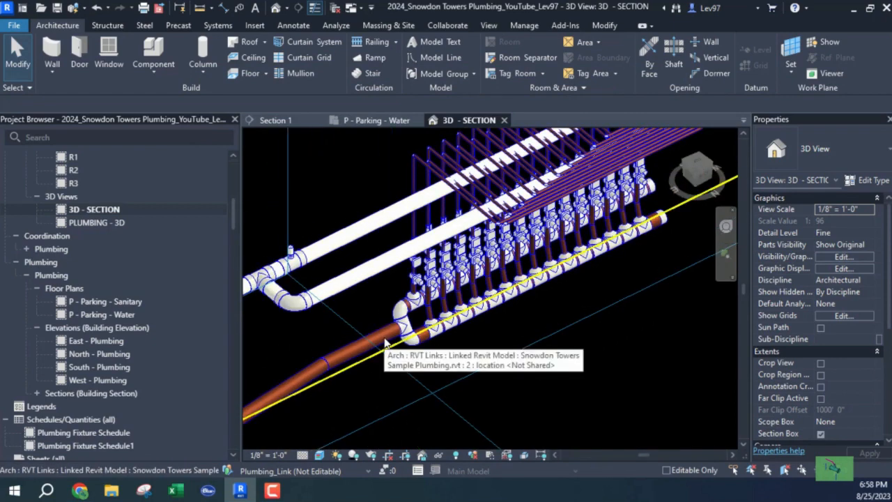
{"action": "key", "text": "Tab"}
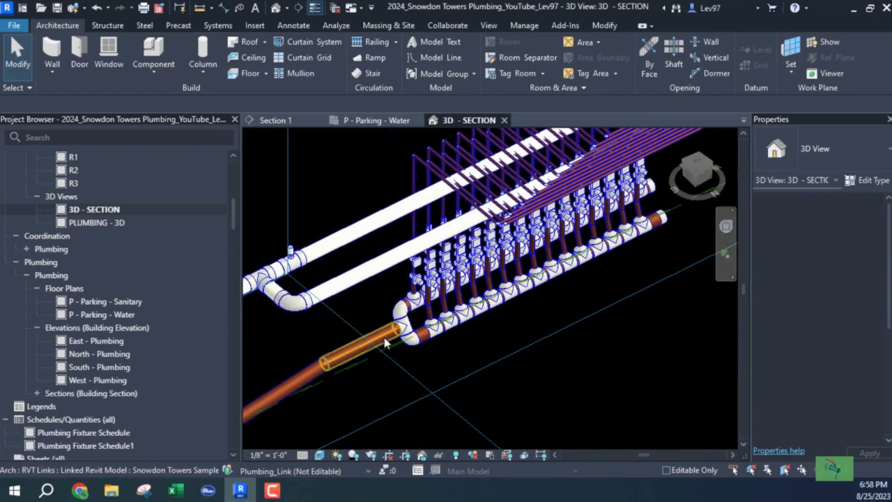
{"action": "left_click", "coordinate": [385, 341]}
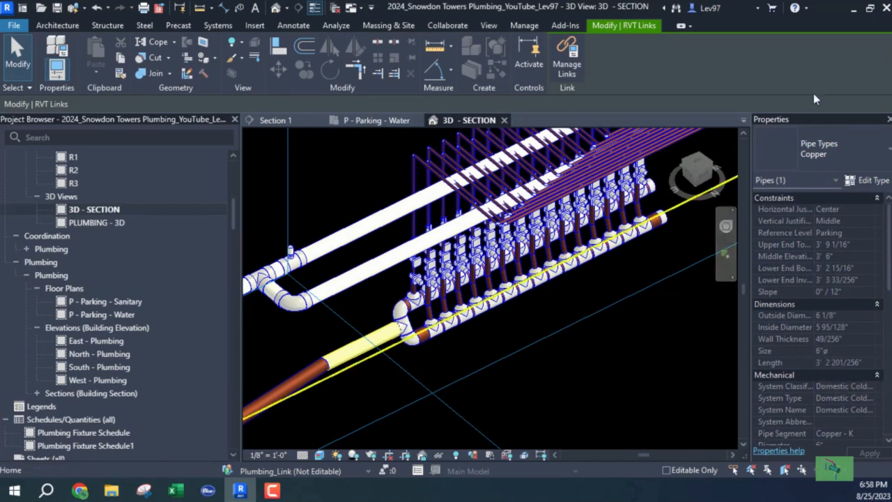
Step: Select the short copper pipe at the capped far end of the linked lower manifold and check its properties
{"action": "scroll", "coordinate": [450, 259], "scroll_direction": "down", "scroll_amount": 2}
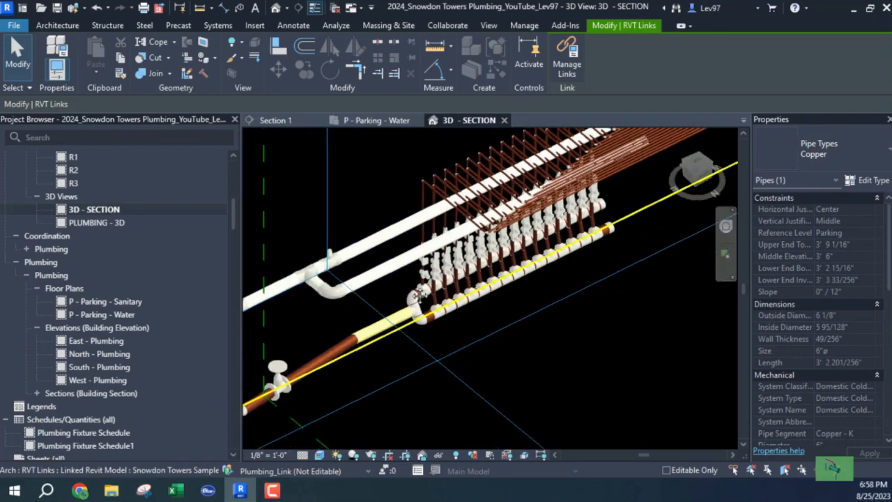
{"action": "scroll", "coordinate": [437, 307], "scroll_direction": "up", "scroll_amount": 3}
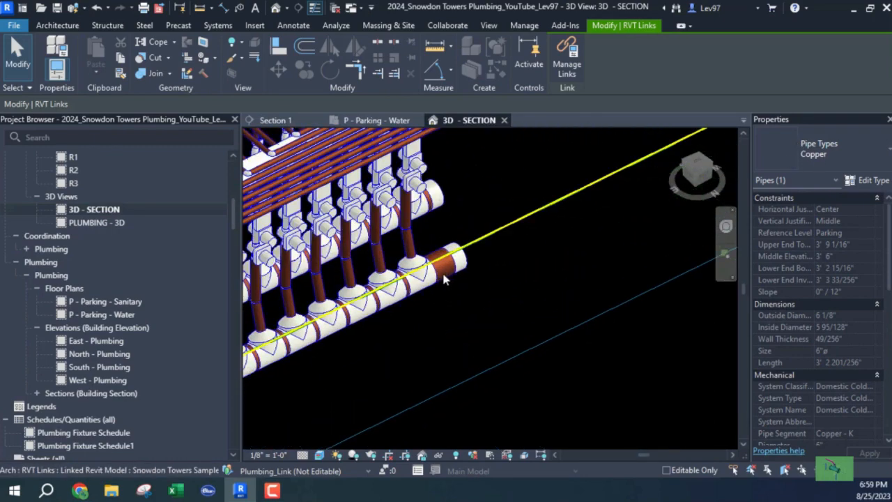
{"action": "left_click", "coordinate": [445, 277]}
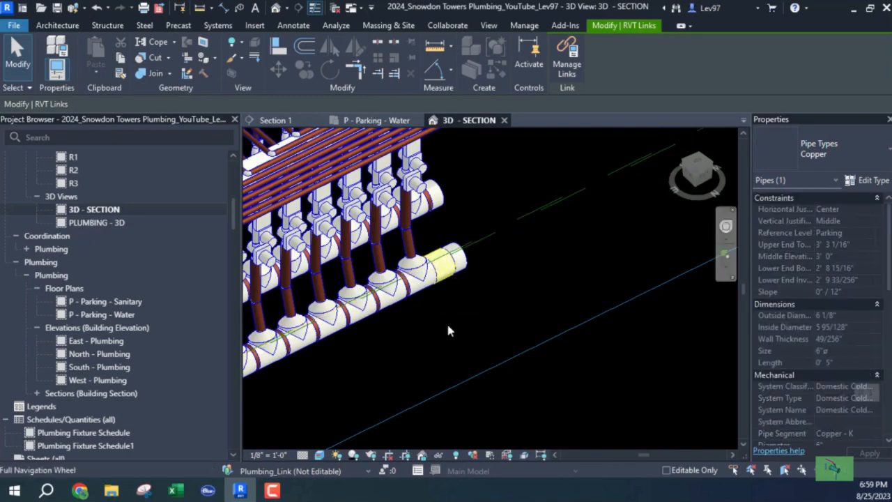
Step: Examine the linked manifold and the host water mains from several 3D angles, and clear the selection
{"action": "scroll", "coordinate": [439, 301], "scroll_direction": "down", "scroll_amount": 3}
{"action": "scroll", "coordinate": [474, 323], "scroll_direction": "up", "scroll_amount": 2}
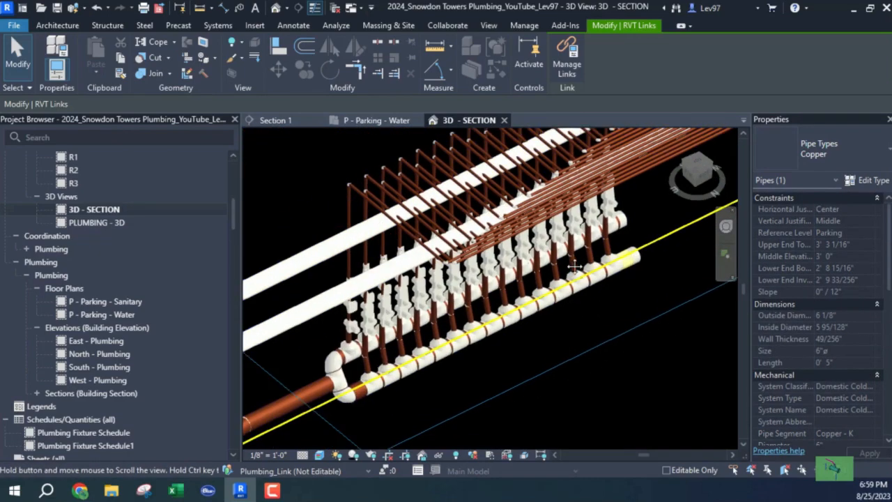
{"action": "scroll", "coordinate": [446, 317], "scroll_direction": "down", "scroll_amount": 2}
{"action": "scroll", "coordinate": [440, 323], "scroll_direction": "up", "scroll_amount": 2}
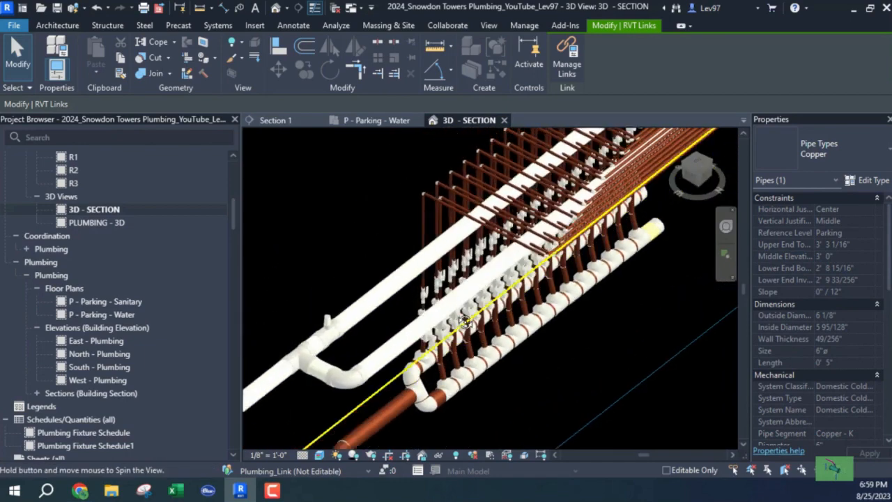
{"action": "scroll", "coordinate": [459, 387], "scroll_direction": "up", "scroll_amount": 1}
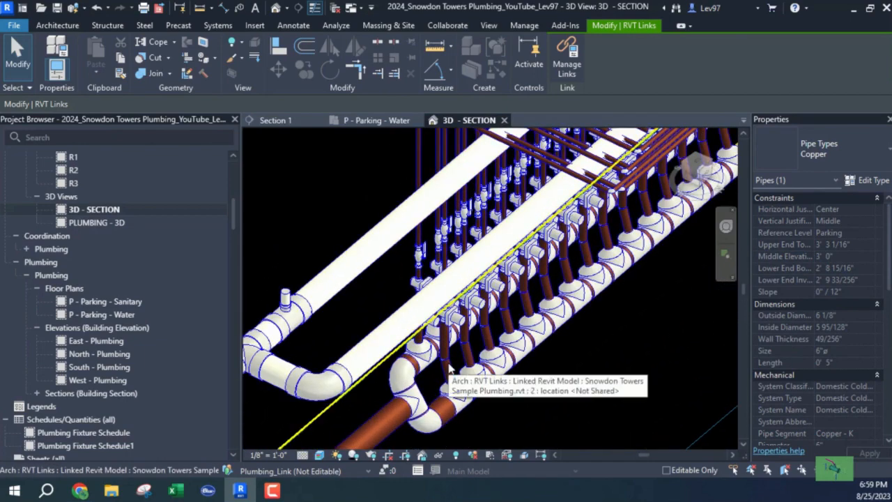
{"action": "middle_click_drag", "start_coordinate": [447, 363], "coordinate": [601, 173], "text": "shift"}
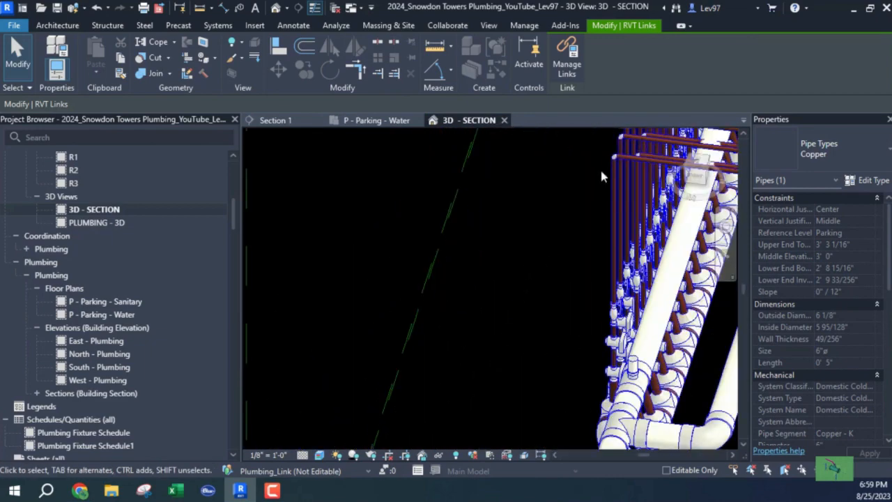
{"action": "middle_click_drag", "start_coordinate": [602, 259], "coordinate": [555, 361], "text": "shift"}
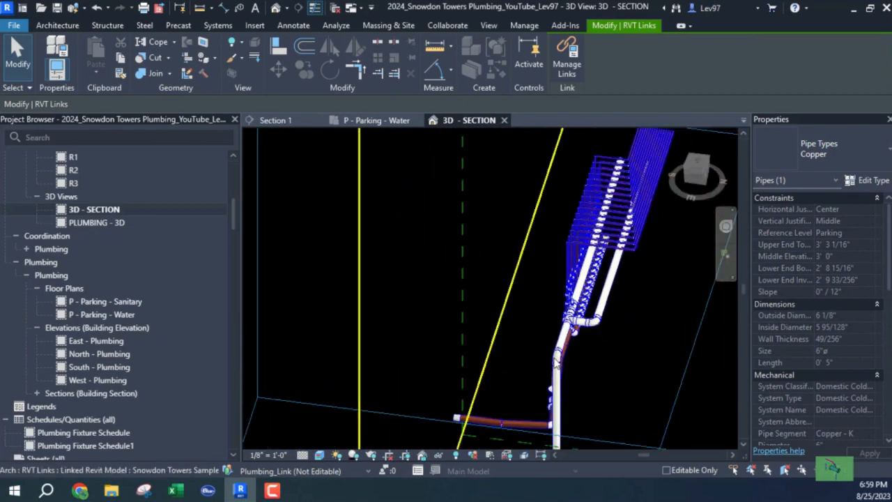
{"action": "left_click", "coordinate": [556, 362]}
{"action": "left_click", "coordinate": [517, 361]}
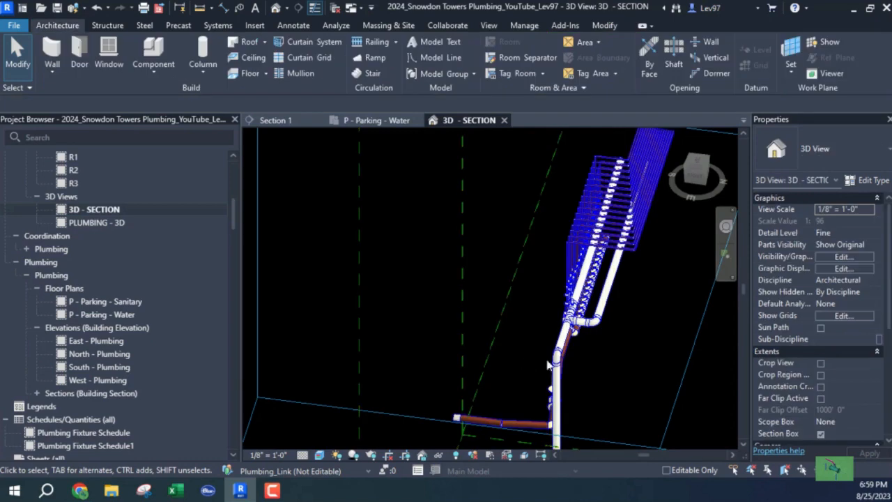
Step: Select the PVC bend at the top of the host water riser and check its properties
{"action": "left_click", "coordinate": [557, 359]}
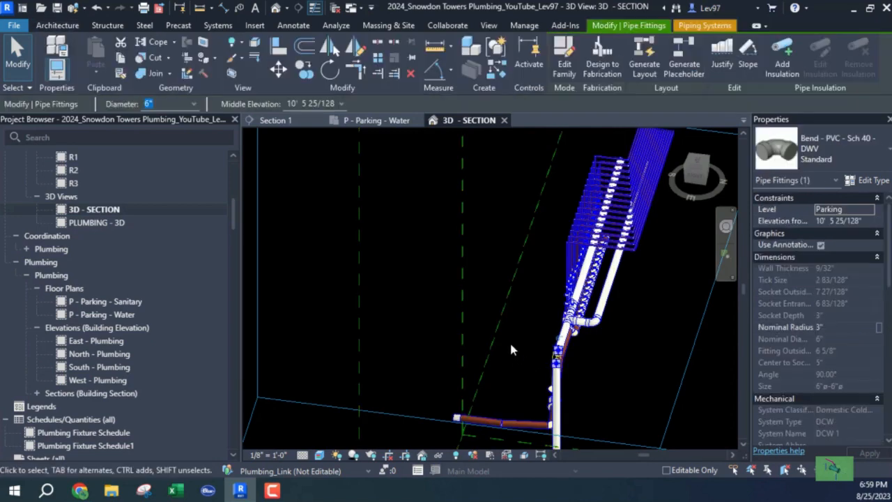
{"action": "middle_click_drag", "start_coordinate": [509, 340], "coordinate": [604, 329], "text": "shift"}
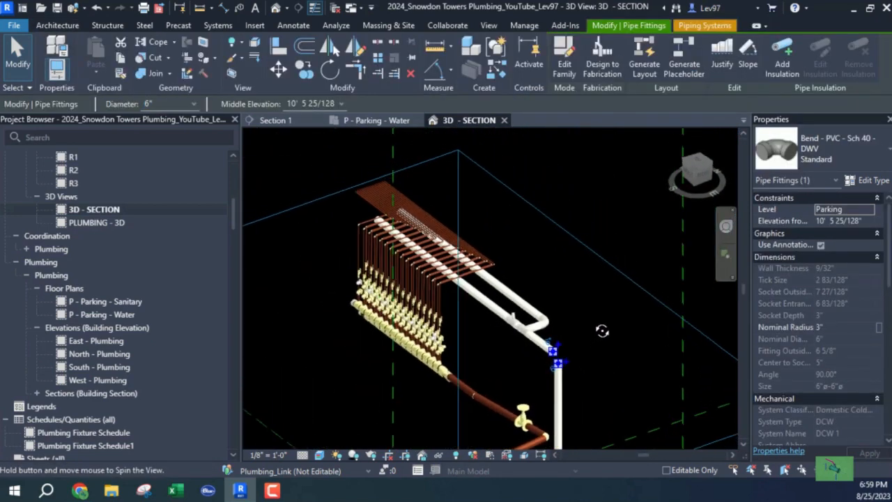
Step: Select the vertical copper pipe below the end regulator of the linked manifold, check its properties, and clear the selection
{"action": "scroll", "coordinate": [478, 354], "scroll_direction": "up", "scroll_amount": 10}
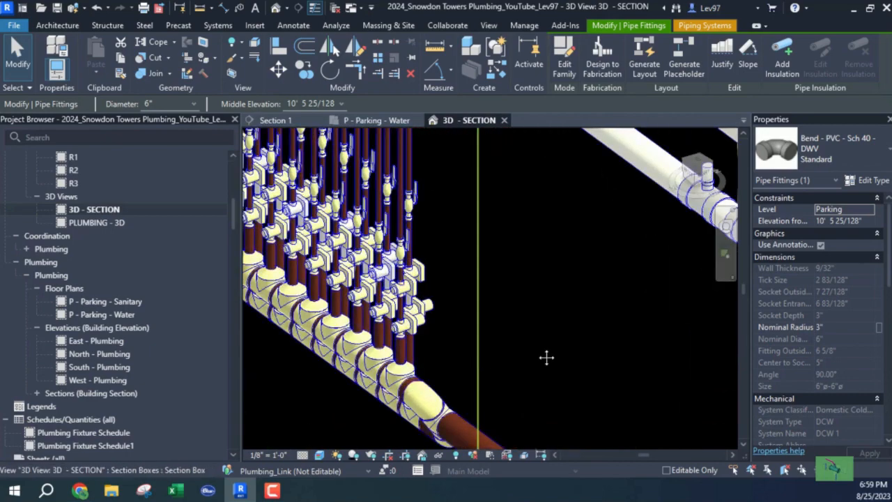
{"action": "middle_click_drag", "start_coordinate": [546, 356], "coordinate": [564, 330], "text": "shift"}
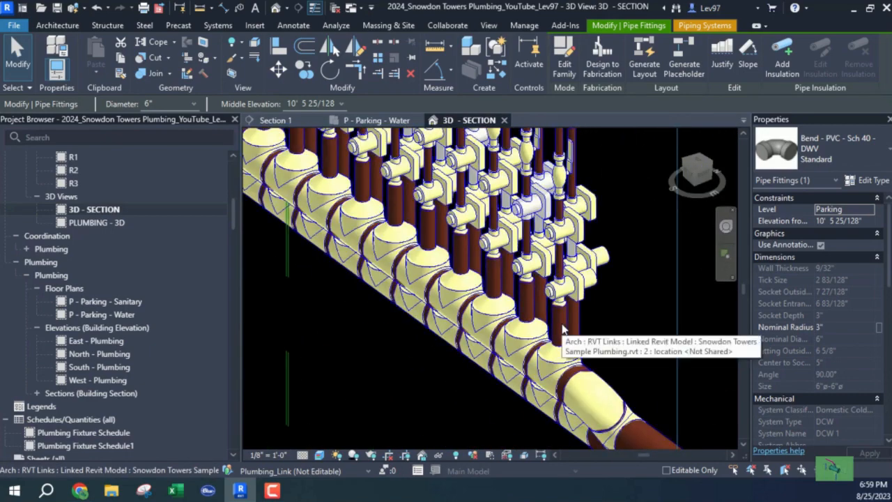
{"action": "left_click", "coordinate": [570, 331]}
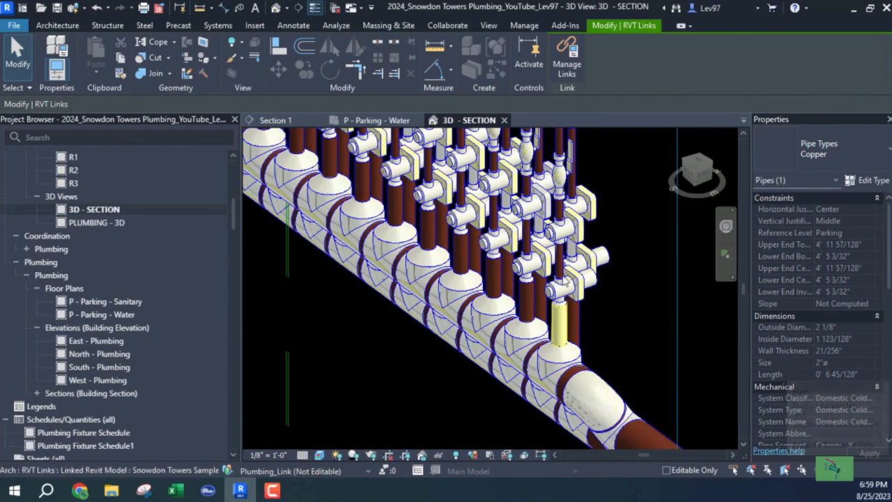
{"action": "middle_click_drag", "start_coordinate": [584, 274], "coordinate": [623, 304], "text": "shift"}
{"action": "scroll", "coordinate": [624, 314], "scroll_direction": "up", "scroll_amount": 5}
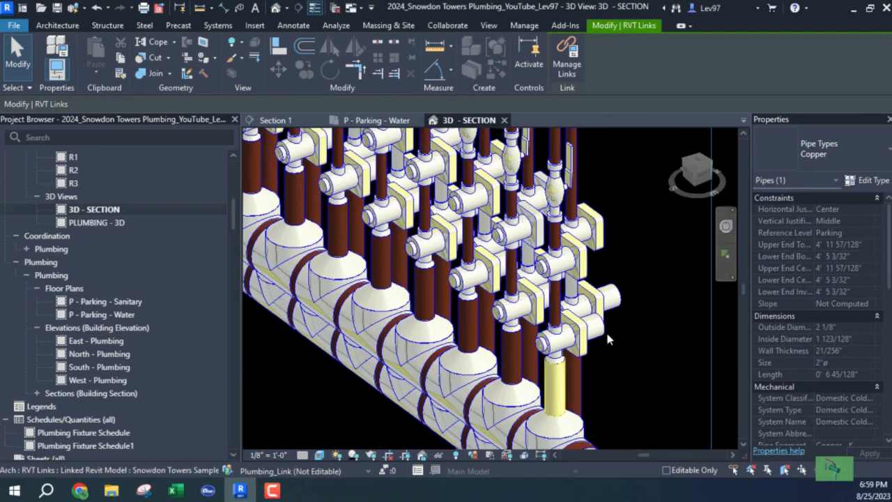
{"action": "left_click", "coordinate": [630, 355]}
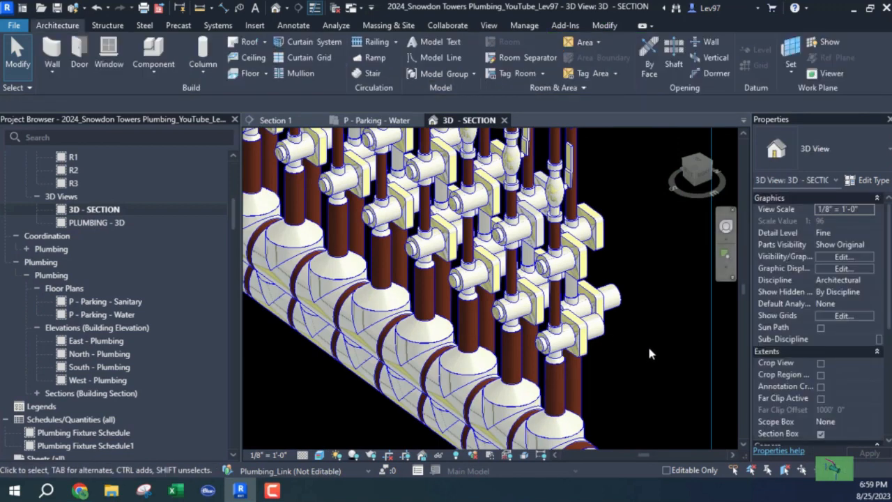
Step: Select the lowest pressure regulating valve at the near end of the linked manifold, check its properties, and clear the selection
{"action": "left_click", "coordinate": [589, 338]}
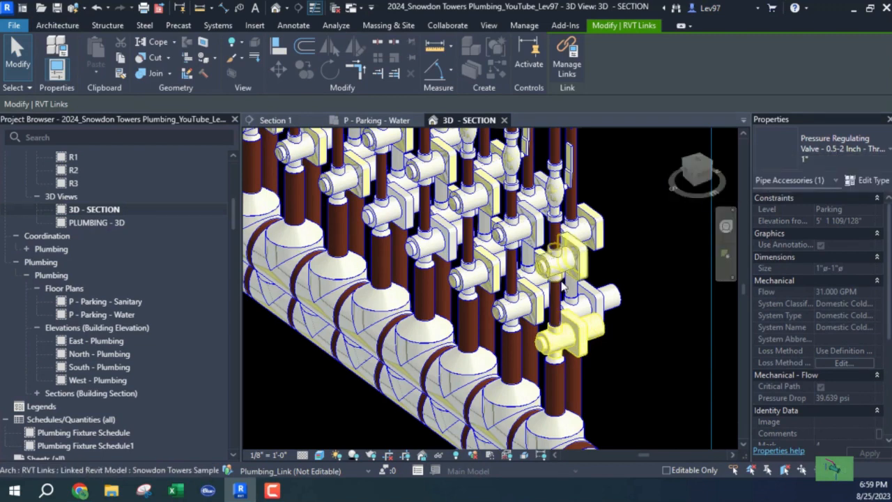
{"action": "key", "text": "Escape"}
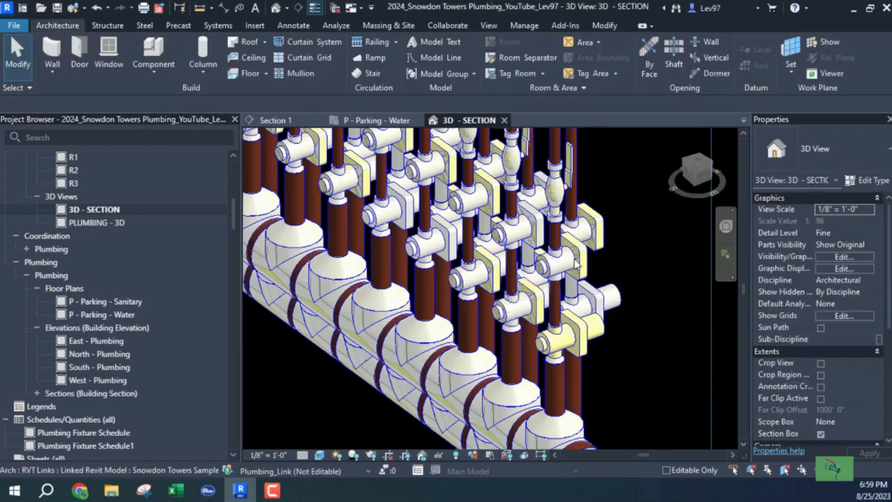
{"action": "scroll", "coordinate": [576, 265], "scroll_direction": "up", "scroll_amount": 2}
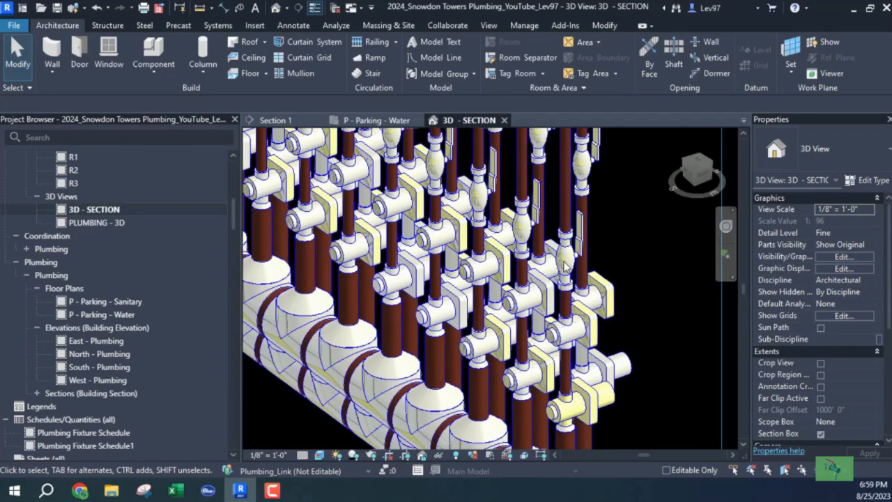
Step: Select the host riser's top bend and compare the host mains with the linked manifold from both sides, ending with nothing selected
{"action": "middle_click_drag", "start_coordinate": [585, 290], "coordinate": [327, 300], "text": "shift"}
{"action": "scroll", "coordinate": [549, 289], "scroll_direction": "down", "scroll_amount": 2}
{"action": "scroll", "coordinate": [547, 289], "scroll_direction": "down", "scroll_amount": 2}
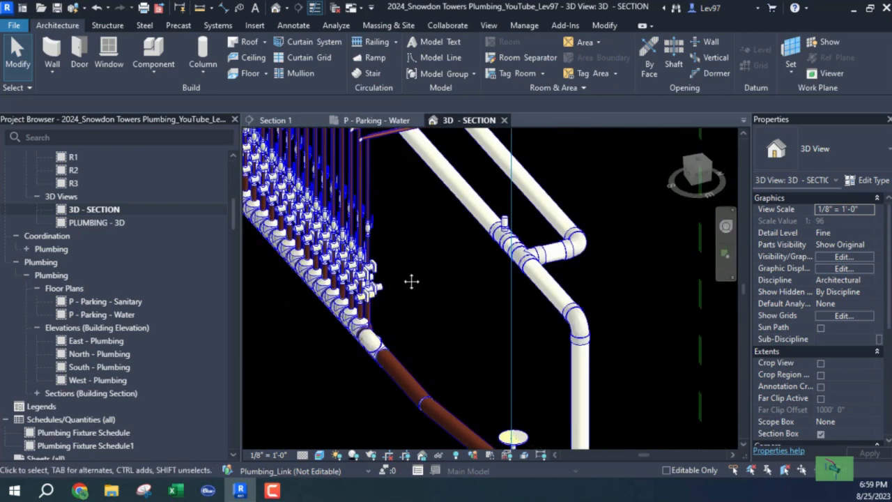
{"action": "middle_click_drag", "start_coordinate": [410, 281], "coordinate": [492, 241]}
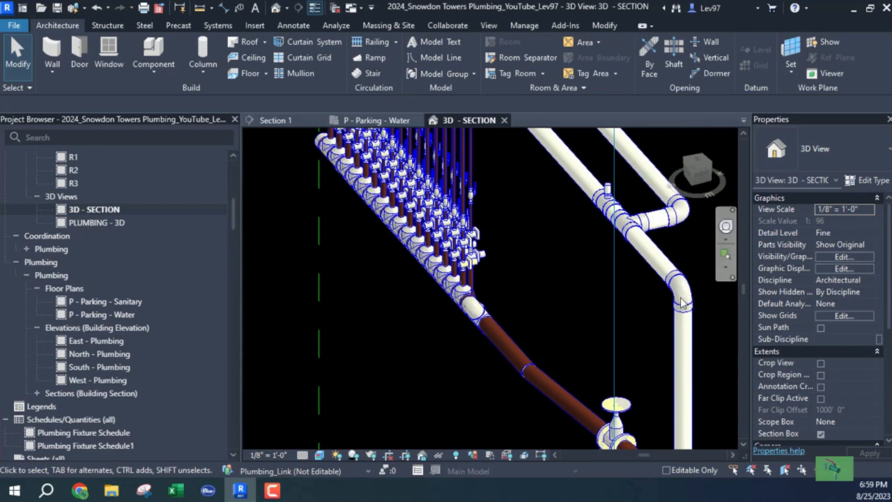
{"action": "left_click", "coordinate": [640, 303]}
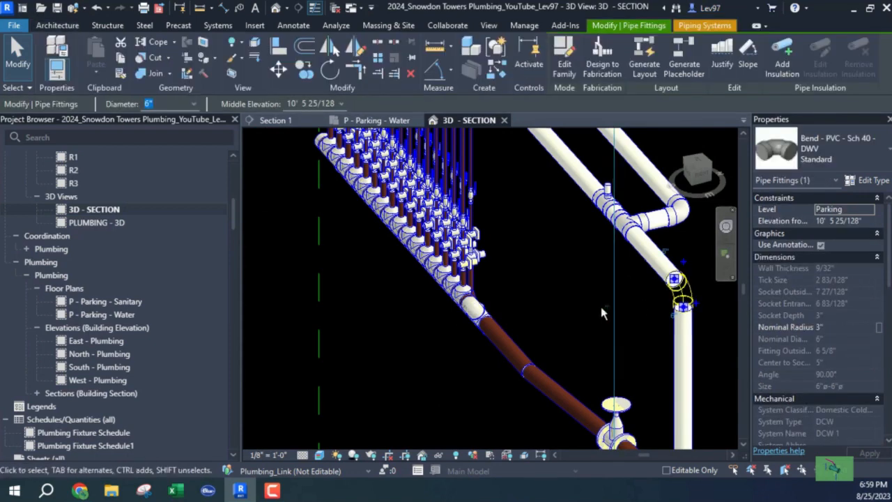
{"action": "middle_click_drag", "start_coordinate": [601, 306], "coordinate": [359, 281], "text": "shift"}
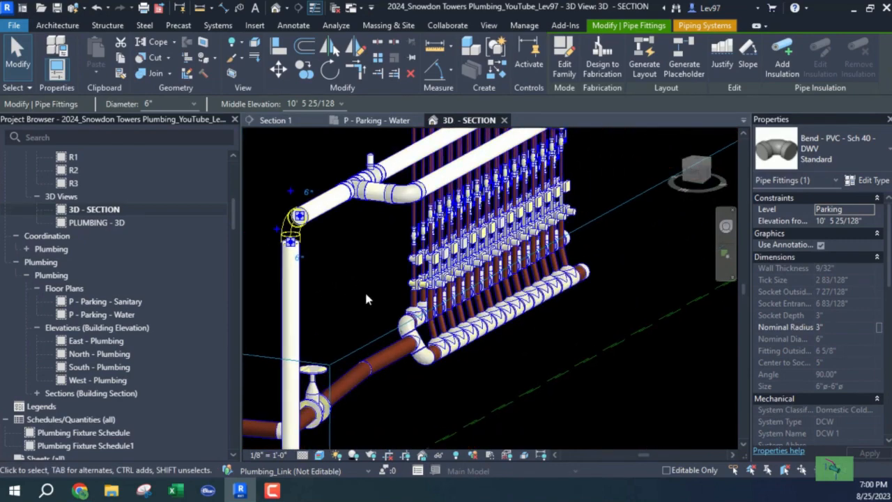
{"action": "scroll", "coordinate": [381, 308], "scroll_direction": "down", "scroll_amount": 3}
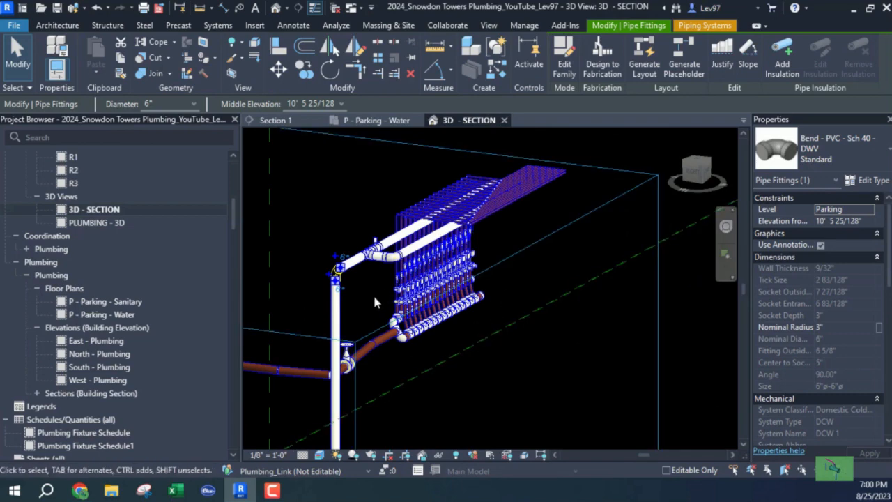
{"action": "middle_click_drag", "start_coordinate": [379, 308], "coordinate": [407, 343]}
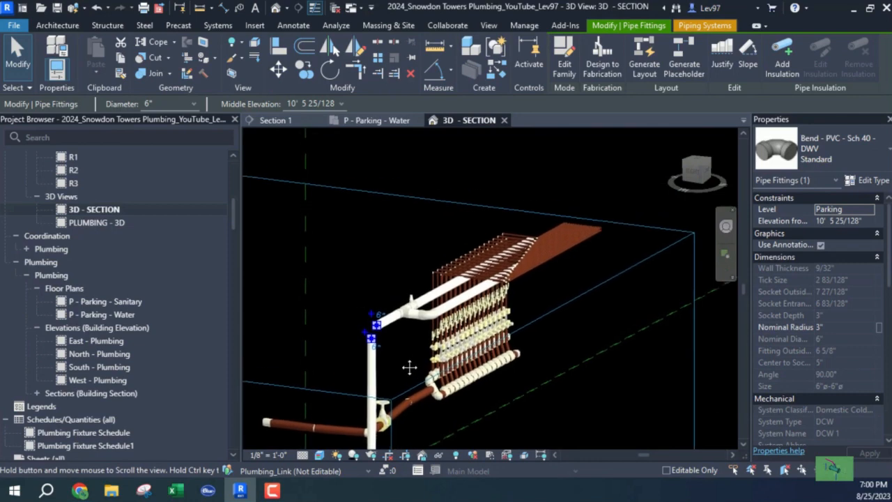
{"action": "left_click", "coordinate": [350, 277]}
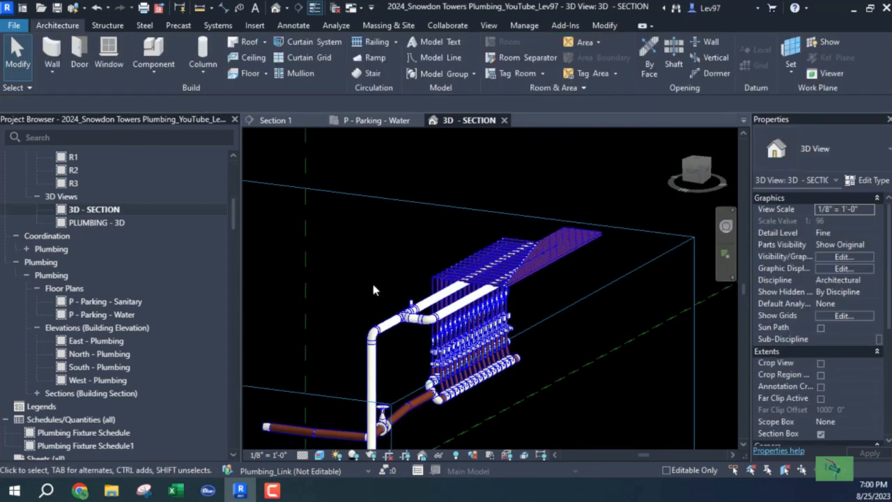
Step: Examine the linked manifold's regulators, vertical branches and overhead pipe runs up close and within the whole section box
{"action": "middle_click_drag", "start_coordinate": [368, 287], "coordinate": [435, 319], "text": "shift"}
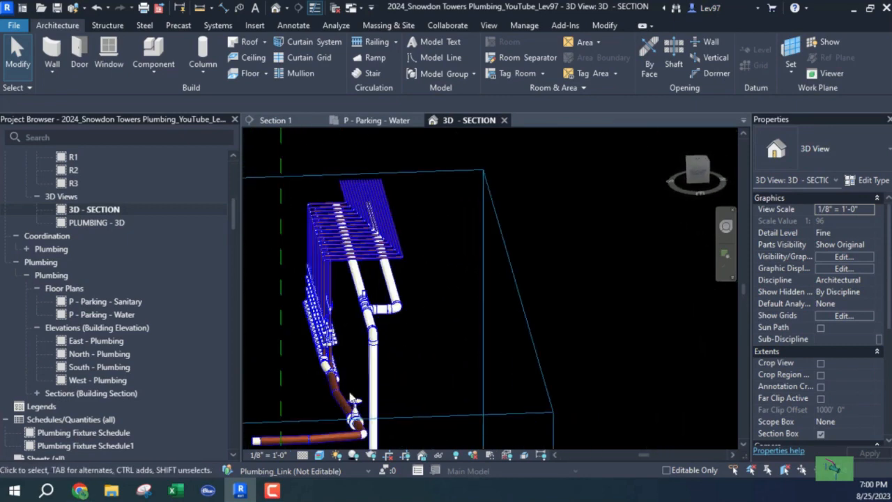
{"action": "middle_click_drag", "start_coordinate": [427, 394], "coordinate": [440, 399]}
{"action": "scroll", "coordinate": [376, 324], "scroll_direction": "up", "scroll_amount": 3}
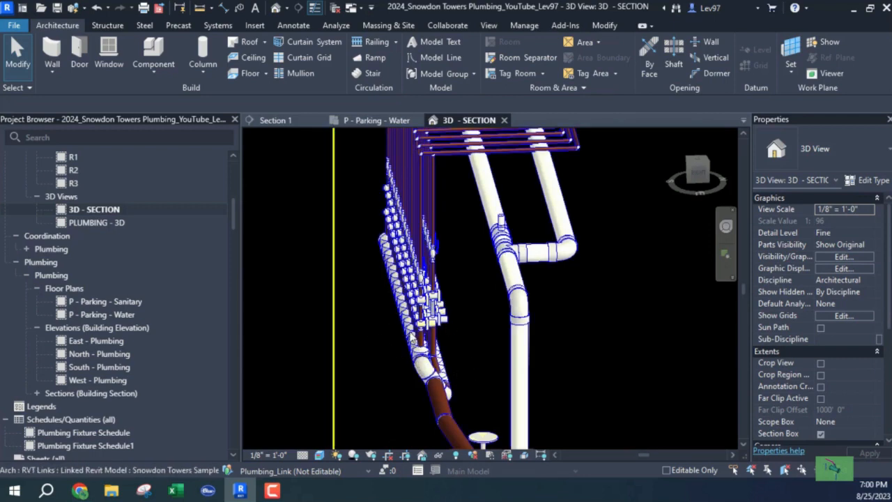
{"action": "mouse_move", "coordinate": [352, 251]}
{"action": "middle_mouse_down", "text": "shift"}
{"action": "mouse_move", "coordinate": [379, 355]}
{"action": "mouse_move", "coordinate": [378, 309]}
{"action": "middle_mouse_up", "text": "shift"}
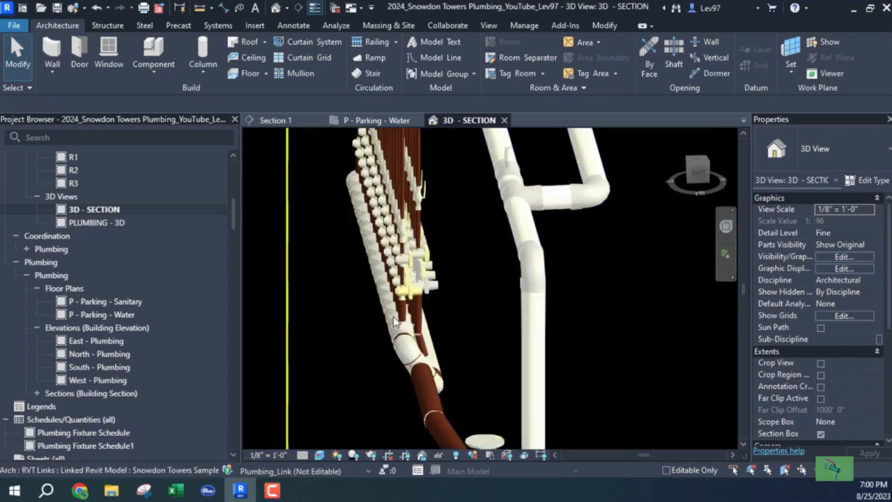
{"action": "scroll", "coordinate": [395, 321], "scroll_direction": "up", "scroll_amount": 2}
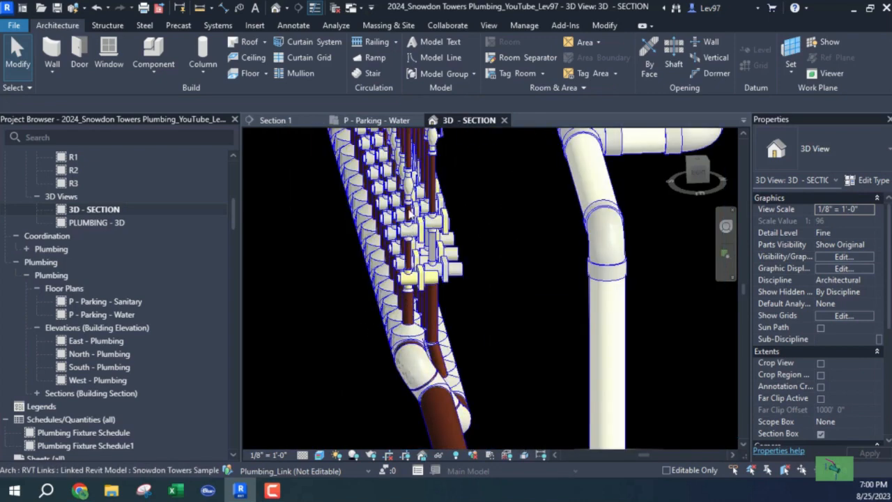
{"action": "middle_click_drag", "start_coordinate": [394, 321], "coordinate": [414, 376], "text": "shift"}
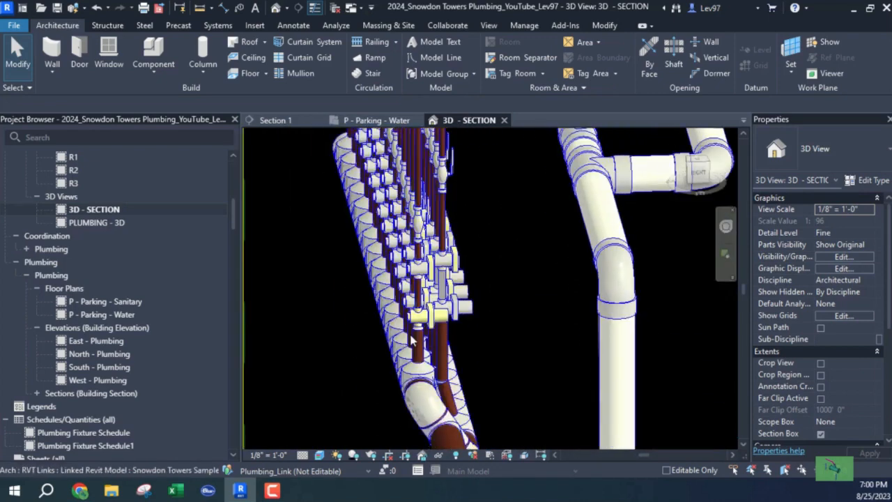
{"action": "middle_click_drag", "start_coordinate": [413, 340], "coordinate": [421, 322], "text": "shift"}
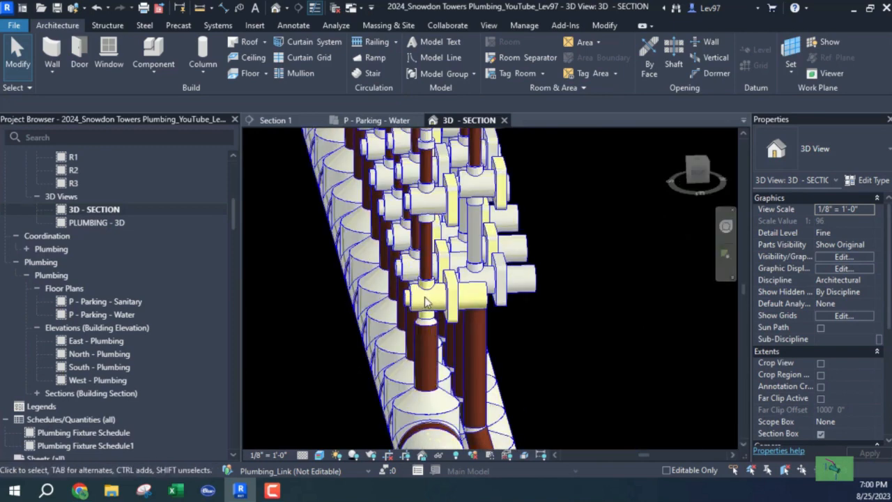
{"action": "middle_click_drag", "start_coordinate": [320, 278], "coordinate": [405, 337], "text": "shift"}
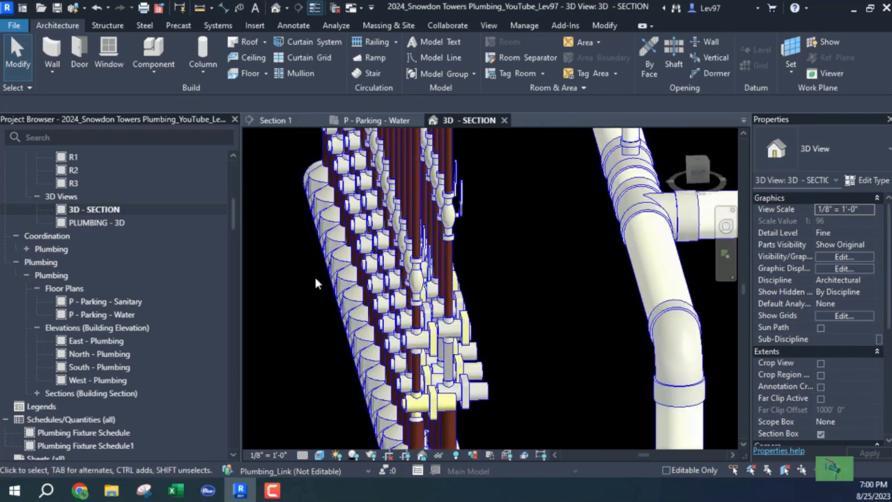
{"action": "middle_click_drag", "start_coordinate": [313, 274], "coordinate": [335, 348], "text": "shift"}
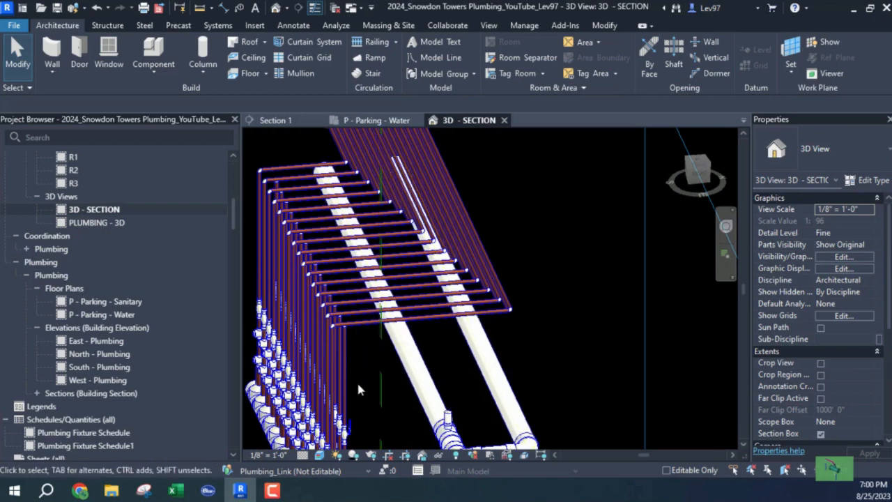
{"action": "middle_click_drag", "start_coordinate": [358, 390], "coordinate": [301, 428], "text": "shift"}
{"action": "scroll", "coordinate": [356, 323], "scroll_direction": "down", "scroll_amount": 4}
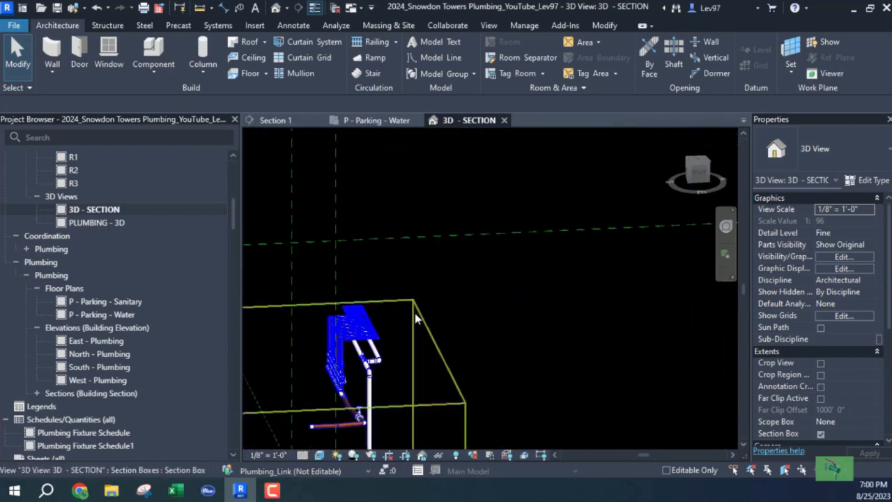
{"action": "middle_click_drag", "start_coordinate": [414, 315], "coordinate": [377, 328], "text": "shift"}
Step: Open the PLUMBING - 3D view and trace the bundled cold water pipes from the manifold to the vertical risers
{"action": "left_click", "coordinate": [89, 223]}
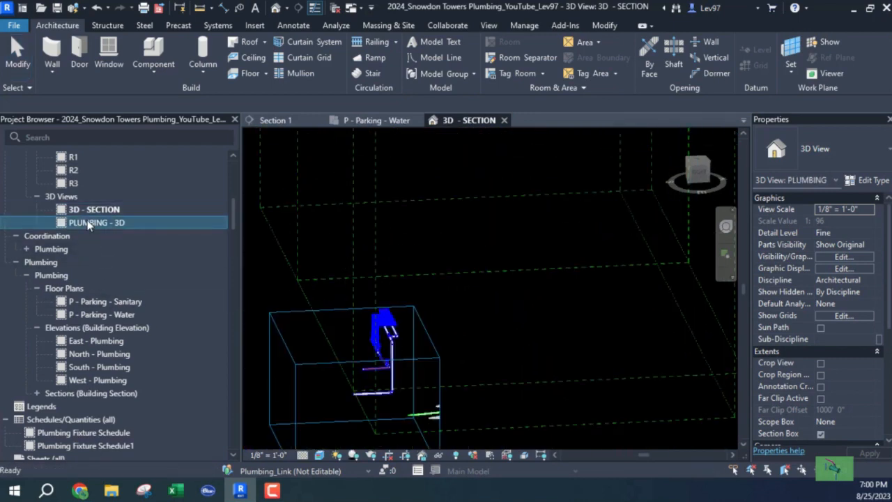
{"action": "double_click", "coordinate": [88, 223]}
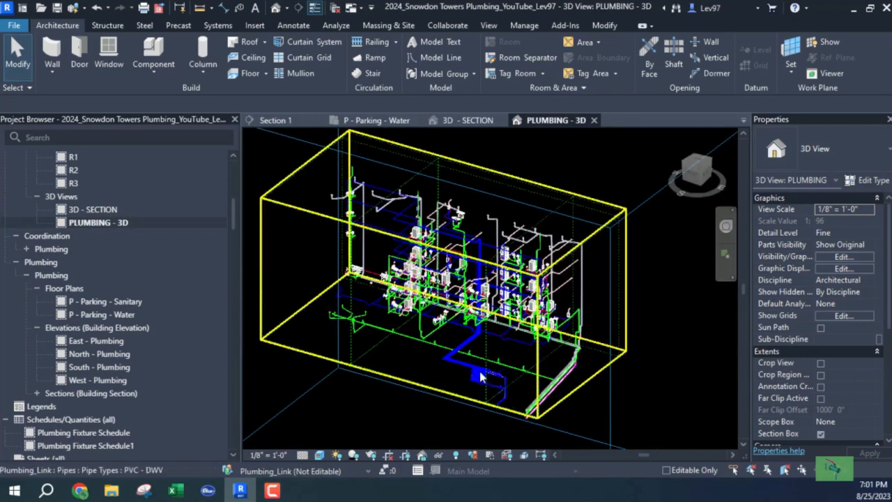
{"action": "scroll", "coordinate": [481, 377], "scroll_direction": "up", "scroll_amount": 5}
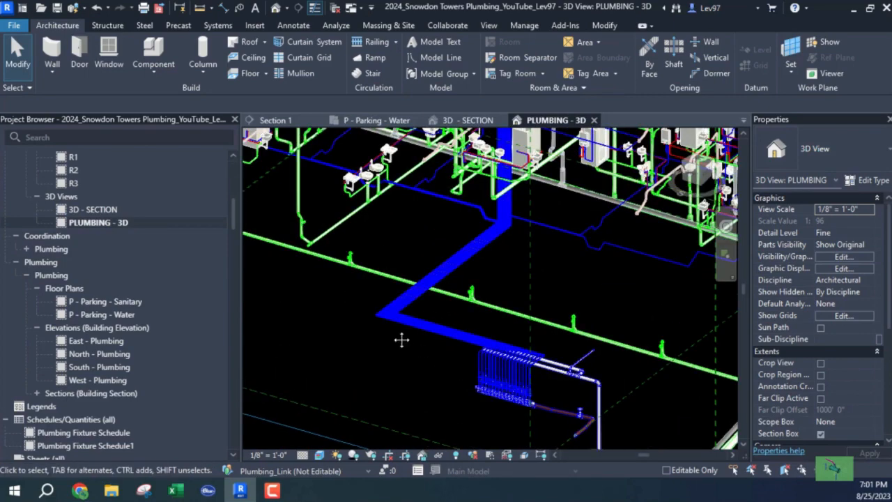
{"action": "scroll", "coordinate": [402, 339], "scroll_direction": "down", "scroll_amount": 3}
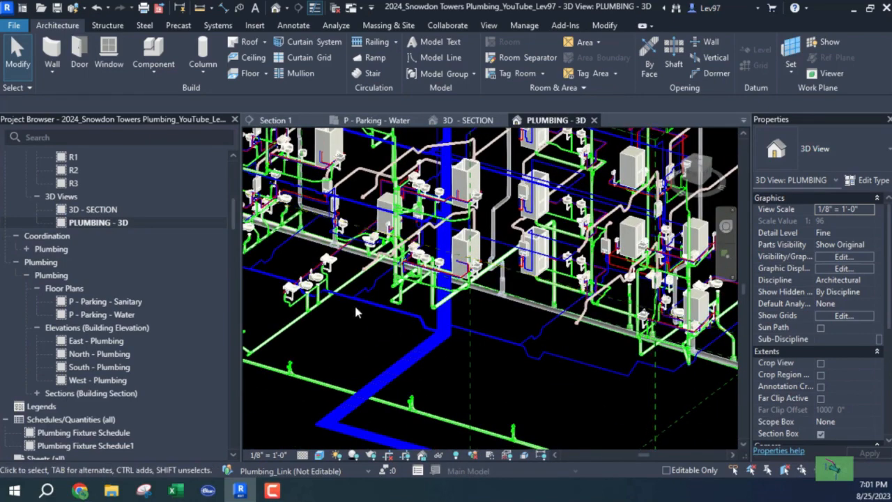
{"action": "middle_click_drag", "start_coordinate": [409, 342], "coordinate": [380, 393], "text": "shift"}
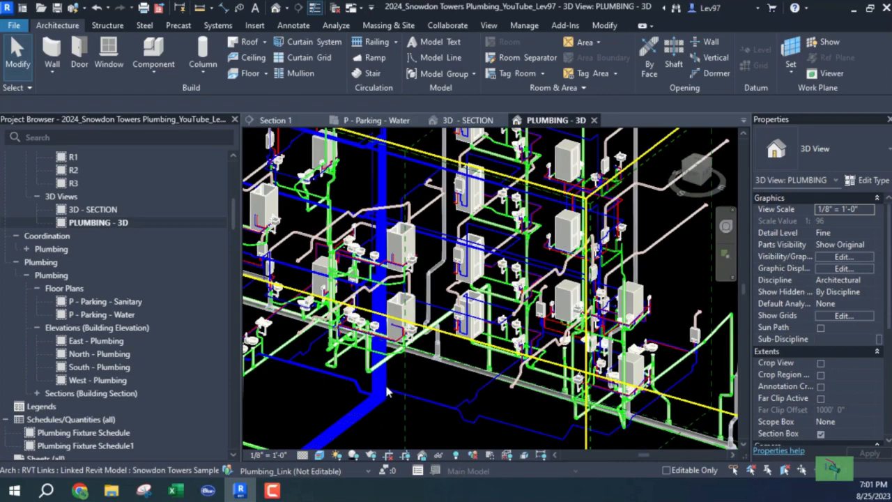
Step: Select the linked tankless water heater beside the sloped drain pipe, check its type, then clear the selection and inspect its vent
{"action": "scroll", "coordinate": [370, 405], "scroll_direction": "up", "scroll_amount": 4}
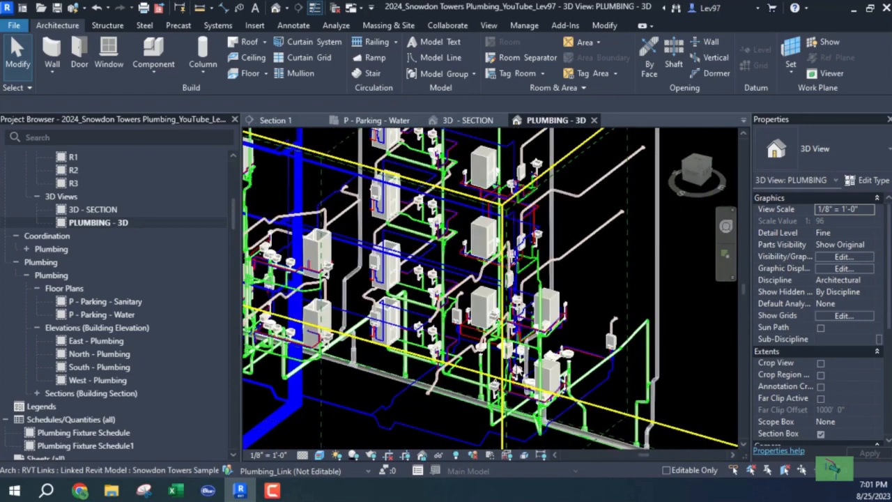
{"action": "scroll", "coordinate": [594, 354], "scroll_direction": "up", "scroll_amount": 2}
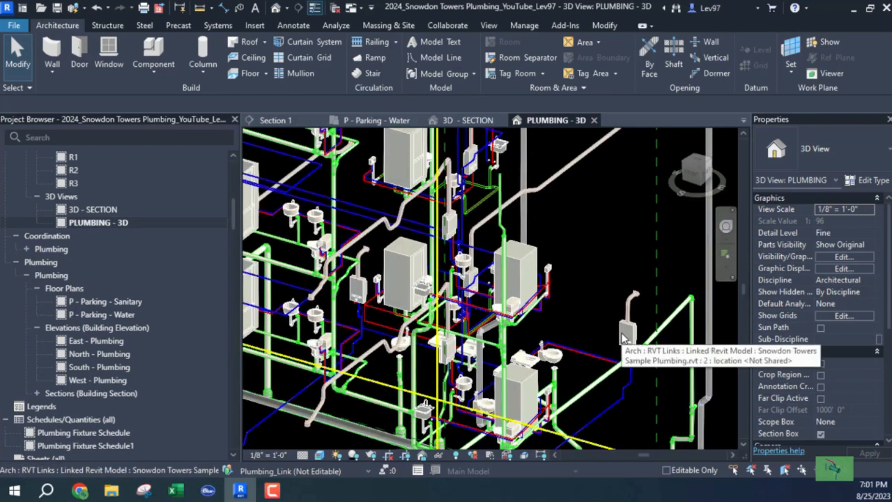
{"action": "key", "text": "Tab"}
{"action": "left_click", "coordinate": [625, 337]}
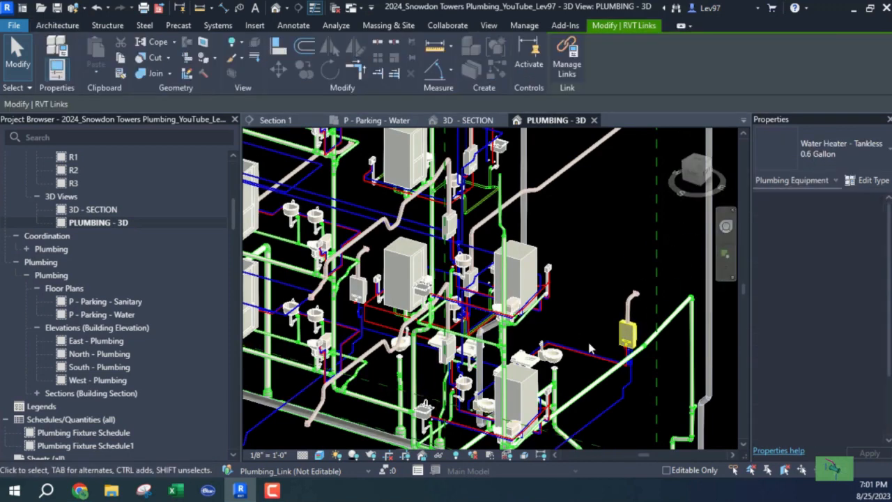
{"action": "key", "text": "Escape"}
{"action": "scroll", "coordinate": [636, 333], "scroll_direction": "up", "scroll_amount": 5}
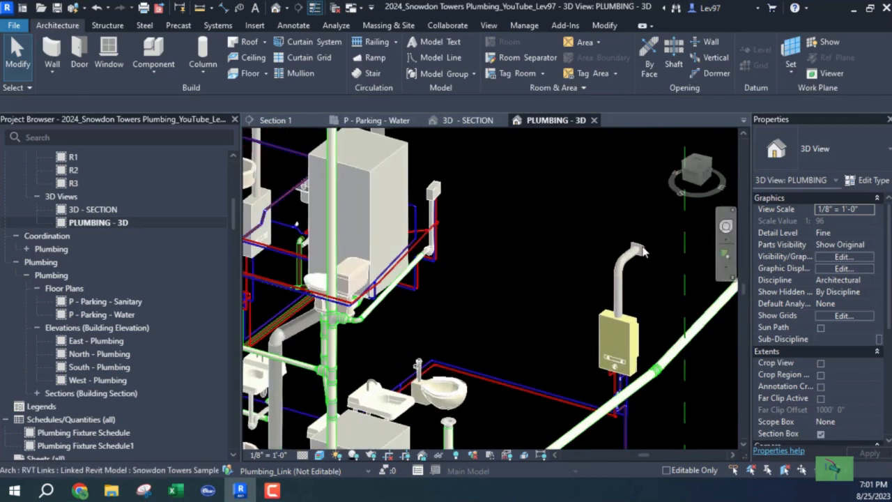
Step: Examine the linked tankless water heater's pipe connections below the unit and its vent up to the wall termination
{"action": "scroll", "coordinate": [638, 251], "scroll_direction": "up", "scroll_amount": 3}
{"action": "scroll", "coordinate": [629, 284], "scroll_direction": "down", "scroll_amount": 4}
{"action": "middle_click_drag", "start_coordinate": [629, 284], "coordinate": [616, 301], "text": "shift"}
{"action": "scroll", "coordinate": [591, 268], "scroll_direction": "up", "scroll_amount": 3}
{"action": "middle_click_drag", "start_coordinate": [591, 268], "coordinate": [474, 258], "text": "shift"}
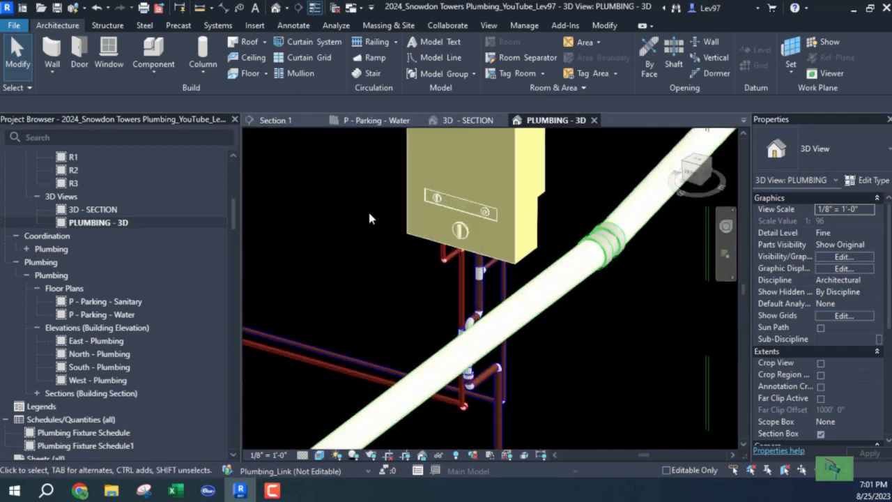
{"action": "middle_click_drag", "start_coordinate": [367, 209], "coordinate": [410, 382], "text": "shift"}
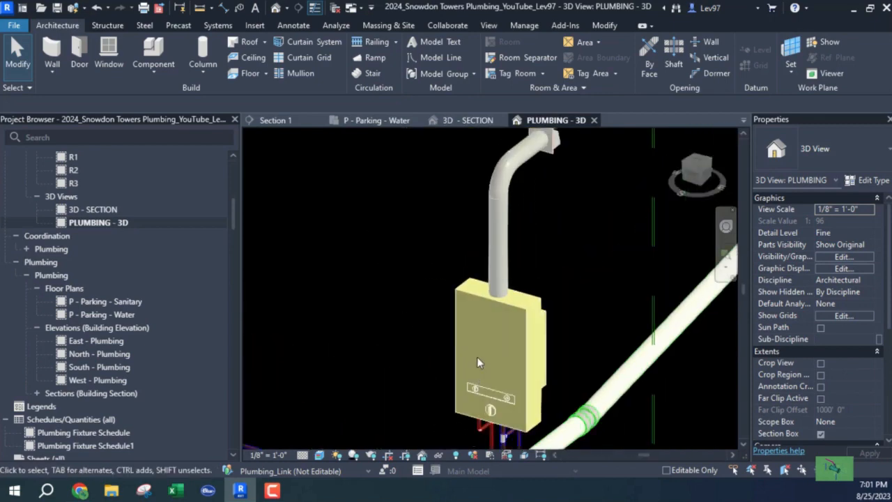
{"action": "middle_click_drag", "start_coordinate": [443, 263], "coordinate": [474, 205], "text": "shift"}
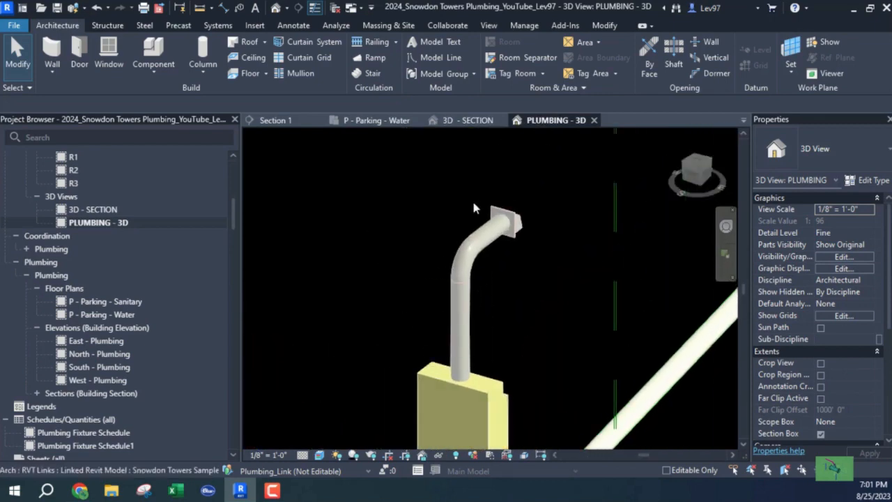
{"action": "scroll", "coordinate": [498, 253], "scroll_direction": "up", "scroll_amount": 5}
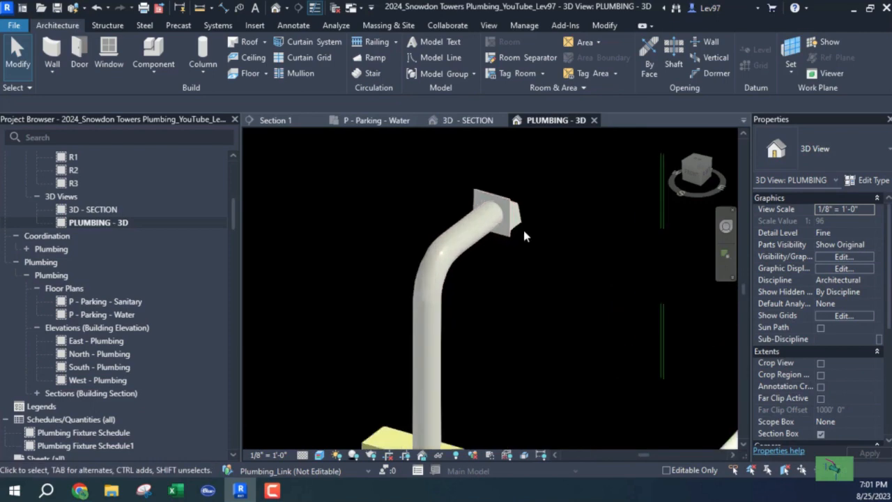
{"action": "scroll", "coordinate": [485, 246], "scroll_direction": "down", "scroll_amount": 6}
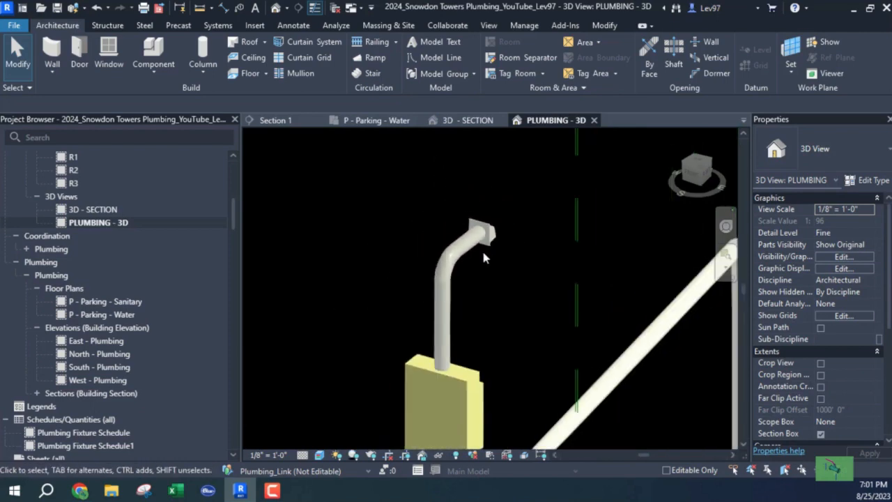
{"action": "middle_click_drag", "start_coordinate": [486, 297], "coordinate": [555, 179]}
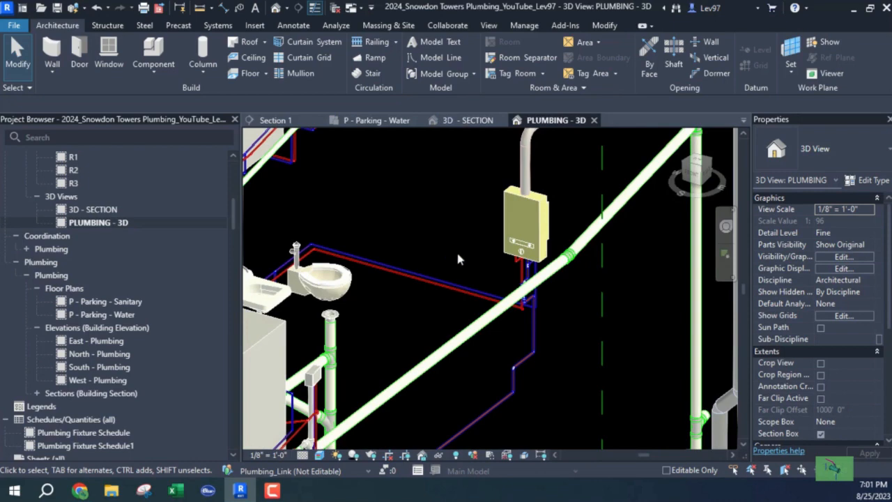
Step: Trace the water piping across the whole plumbing model, and inspect the manifold beside the host mains and their short branch pipe
{"action": "scroll", "coordinate": [459, 264], "scroll_direction": "down", "scroll_amount": 5}
{"action": "middle_click_drag", "start_coordinate": [438, 273], "coordinate": [531, 295]}
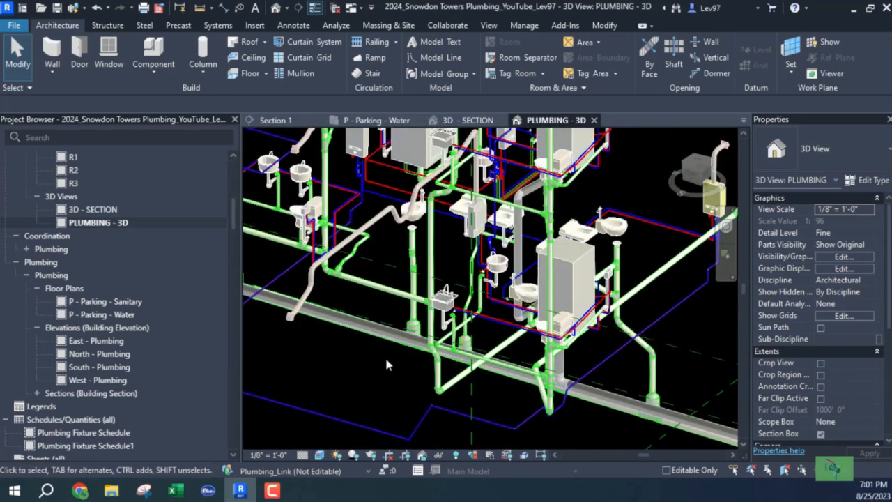
{"action": "scroll", "coordinate": [363, 369], "scroll_direction": "down", "scroll_amount": 2}
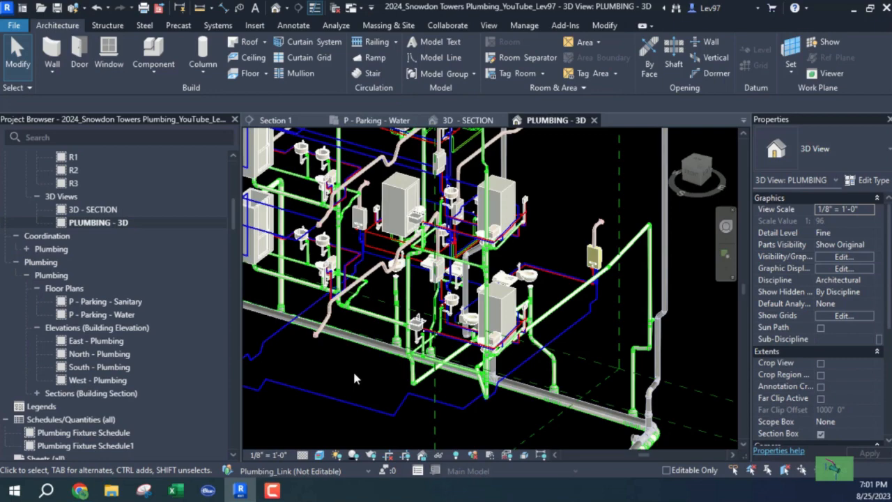
{"action": "scroll", "coordinate": [341, 376], "scroll_direction": "up", "scroll_amount": 5}
{"action": "middle_click_drag", "start_coordinate": [446, 285], "coordinate": [427, 378]}
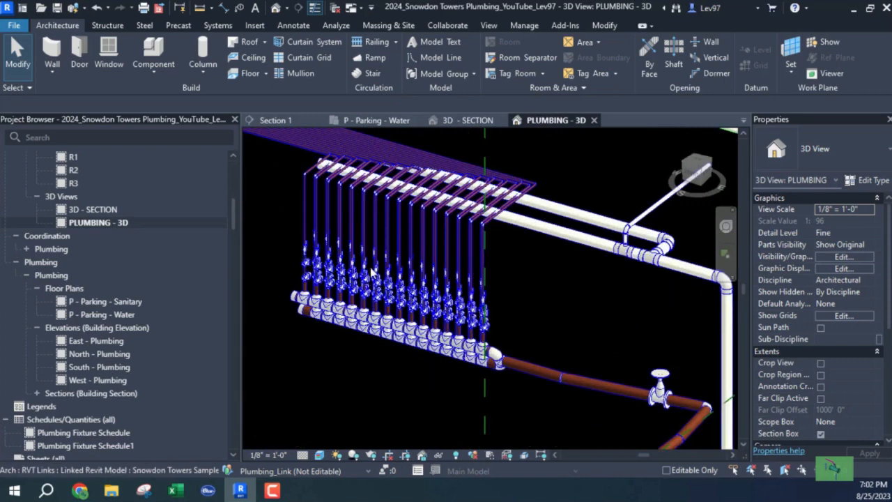
{"action": "middle_click_drag", "start_coordinate": [514, 273], "coordinate": [423, 326]}
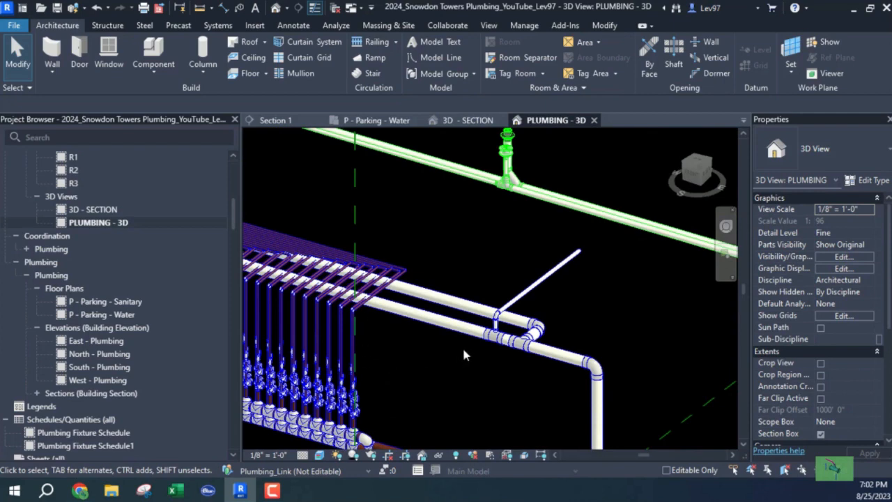
{"action": "middle_click_drag", "start_coordinate": [462, 346], "coordinate": [523, 374]}
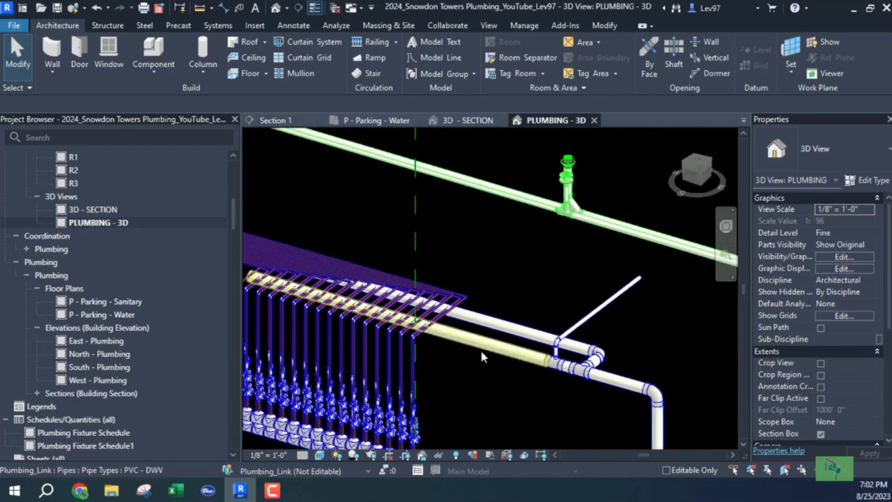
Step: Open the P - Parking - Water plan and turn off visibility of the Snowdon Towers Sample Plumbing.rvt link
{"action": "left_click", "coordinate": [373, 120]}
{"action": "middle_click_drag", "start_coordinate": [390, 282], "coordinate": [390, 320]}
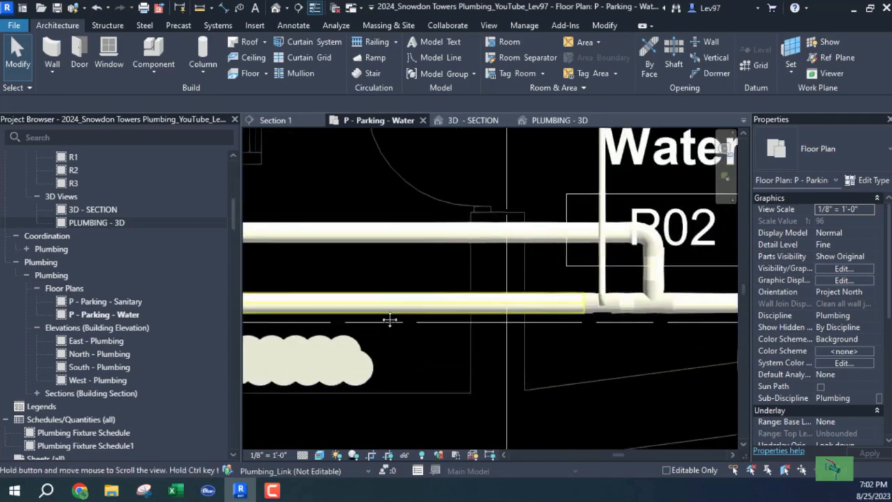
{"action": "scroll", "coordinate": [415, 266], "scroll_direction": "down", "scroll_amount": 2}
{"action": "key", "text": "v"}
{"action": "key", "text": "v"}
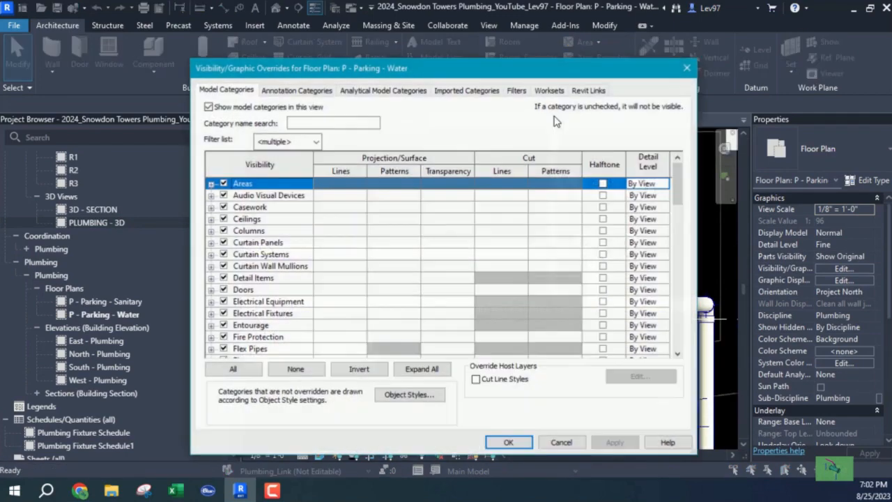
{"action": "left_click", "coordinate": [588, 90]}
{"action": "left_click", "coordinate": [222, 160]}
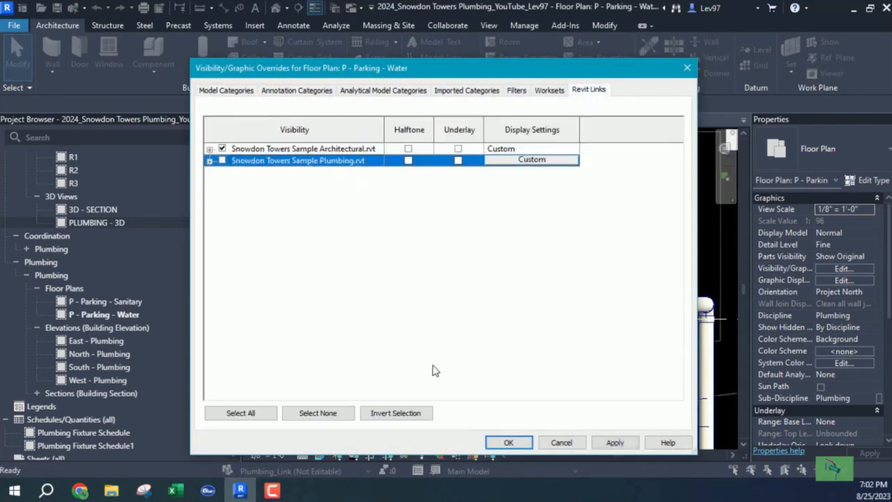
{"action": "left_click", "coordinate": [509, 443]}
Step: Inspect the two parallel host mains, their connecting bend and the single branch pipe in the parking plan
{"action": "scroll", "coordinate": [423, 355], "scroll_direction": "up", "scroll_amount": 5}
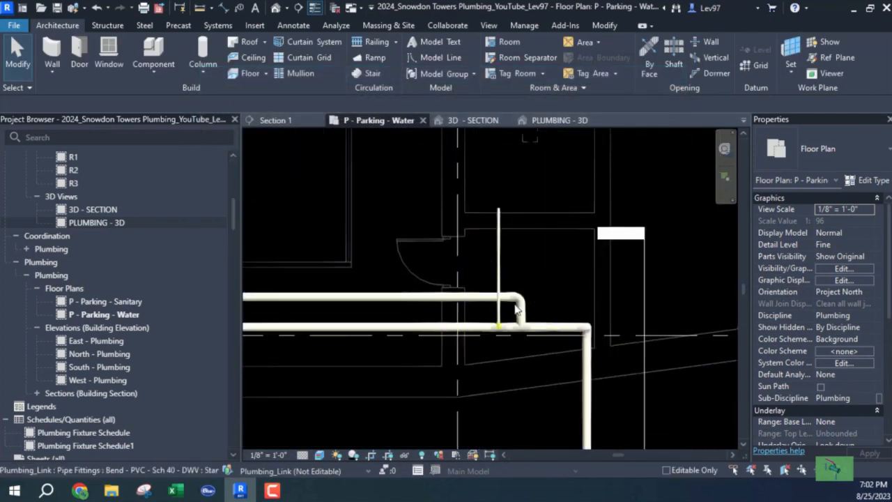
{"action": "scroll", "coordinate": [551, 296], "scroll_direction": "up", "scroll_amount": 2}
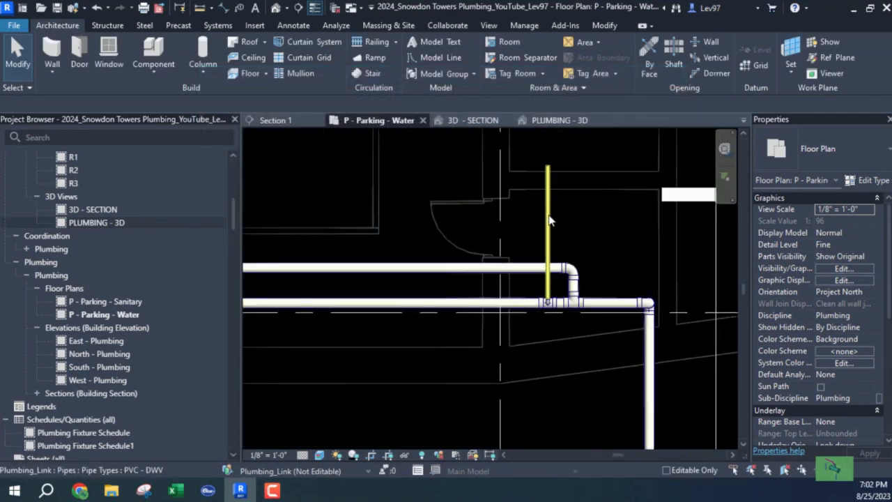
{"action": "middle_click_drag", "start_coordinate": [478, 219], "coordinate": [449, 246]}
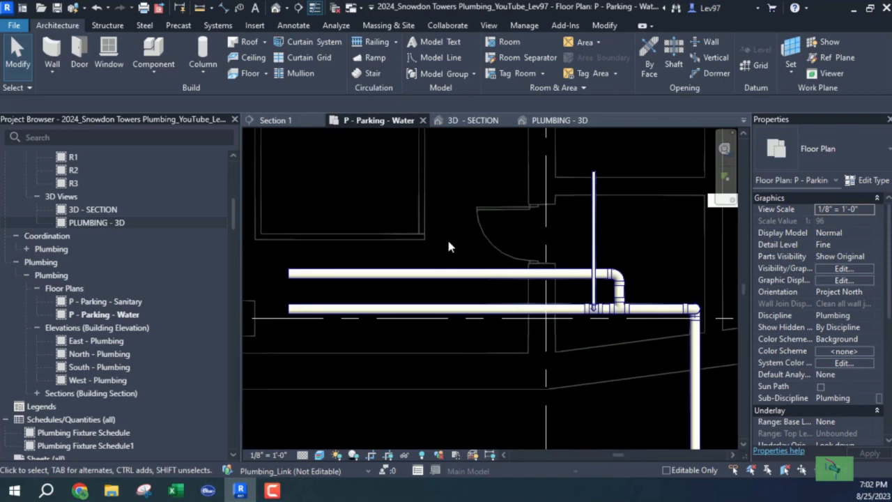
{"action": "scroll", "coordinate": [77, 223], "scroll_direction": "up", "scroll_amount": 7}
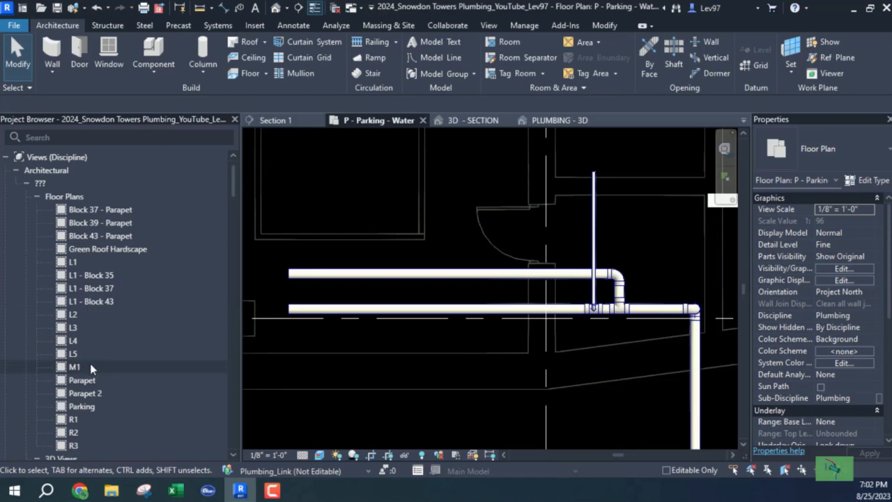
{"action": "scroll", "coordinate": [507, 342], "scroll_direction": "down", "scroll_amount": 2}
{"action": "middle_click_drag", "start_coordinate": [516, 446], "coordinate": [454, 351]}
{"action": "scroll", "coordinate": [490, 317], "scroll_direction": "up", "scroll_amount": 4}
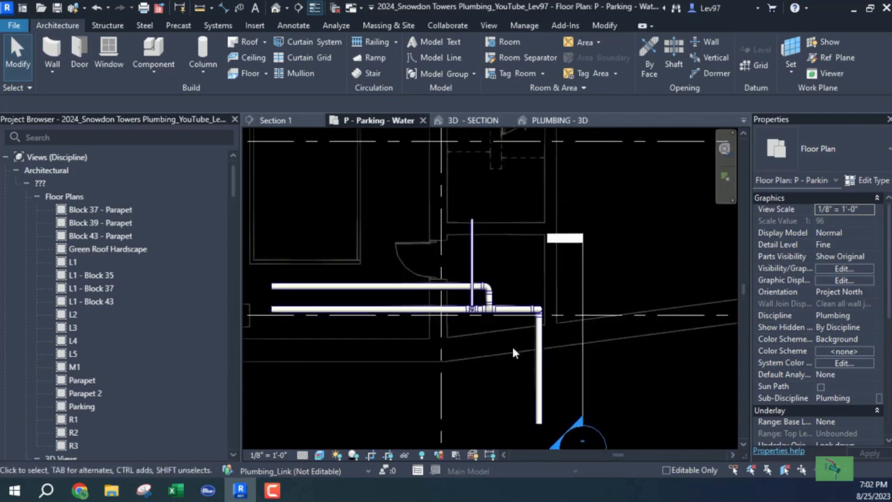
{"action": "middle_click_drag", "start_coordinate": [514, 221], "coordinate": [548, 229]}
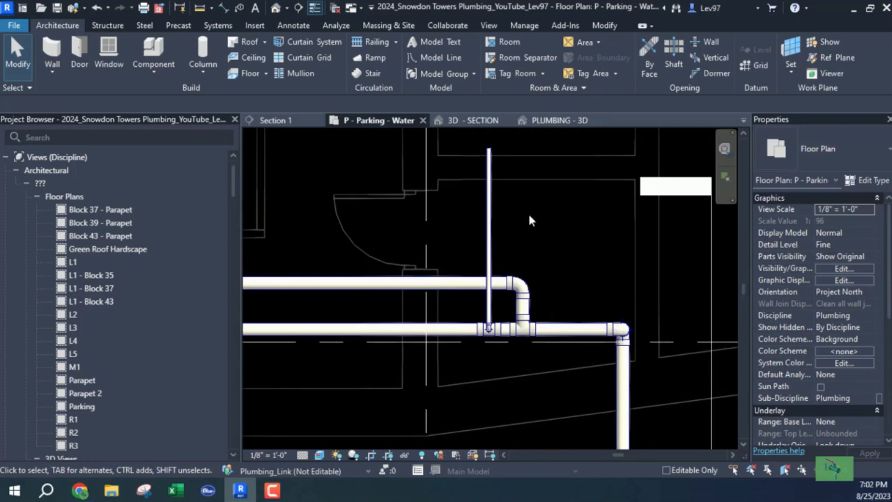
Step: Select the host branch pipe together with its connected fittings, including the tee on the main
{"action": "left_click", "coordinate": [488, 235]}
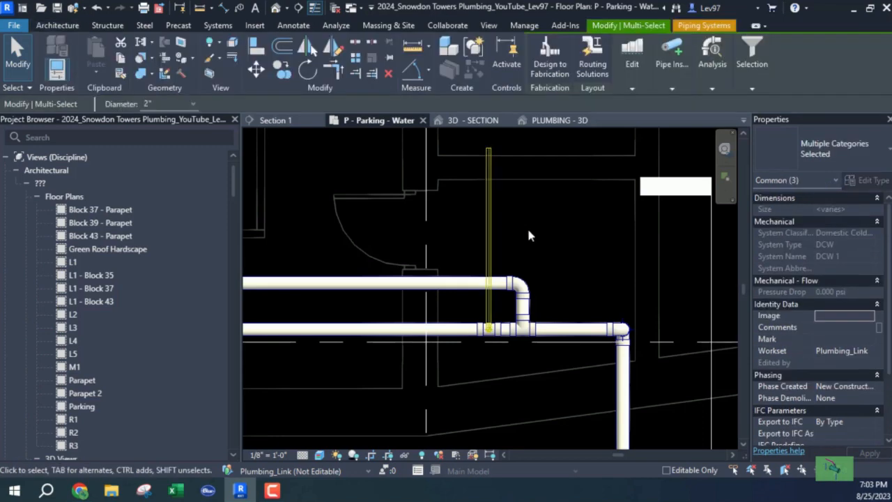
{"action": "left_click", "coordinate": [534, 249]}
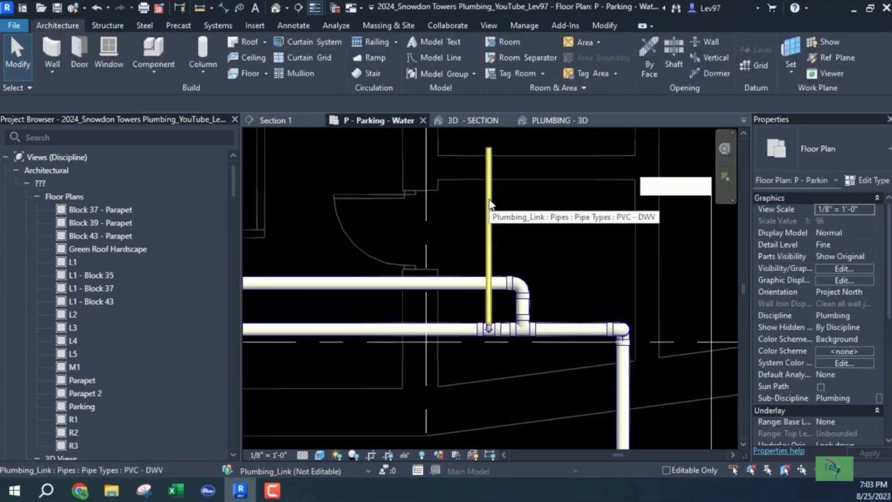
{"action": "key", "text": "Tab"}
{"action": "left_click", "coordinate": [489, 204]}
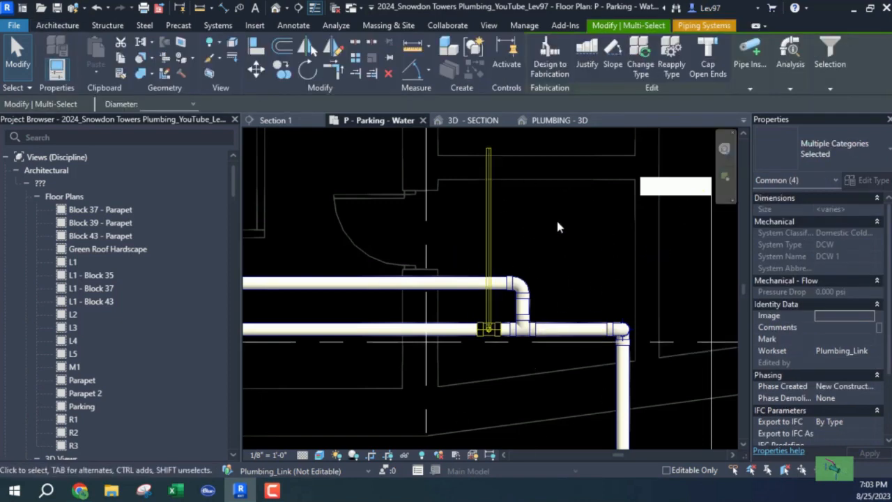
Step: Try deleting the selected branch pipe and its fittings, and undo the deletion
{"action": "key", "text": "Delete"}
{"action": "middle_click_drag", "start_coordinate": [556, 218], "coordinate": [632, 251]}
{"action": "key", "text": "ctrl+z"}
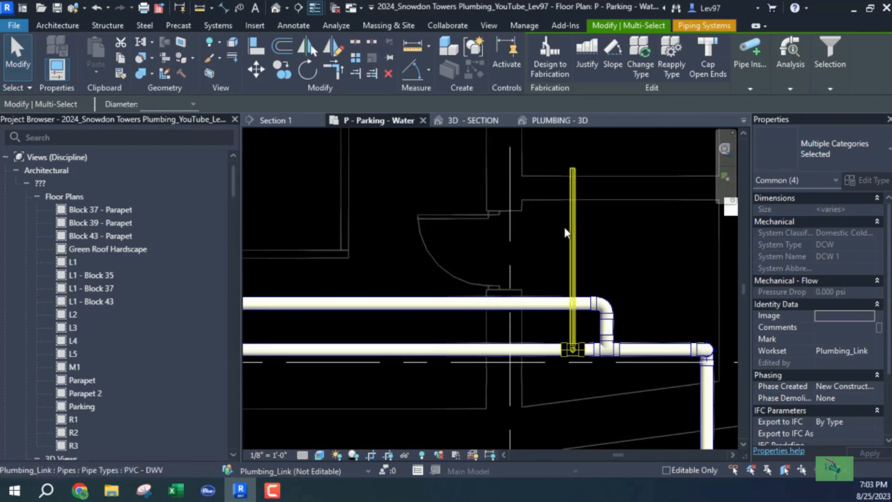
Step: Copy the branch pipe with its fittings three times along the connected main, placing the first copy about 1'-9" away
{"action": "left_click", "coordinate": [282, 69]}
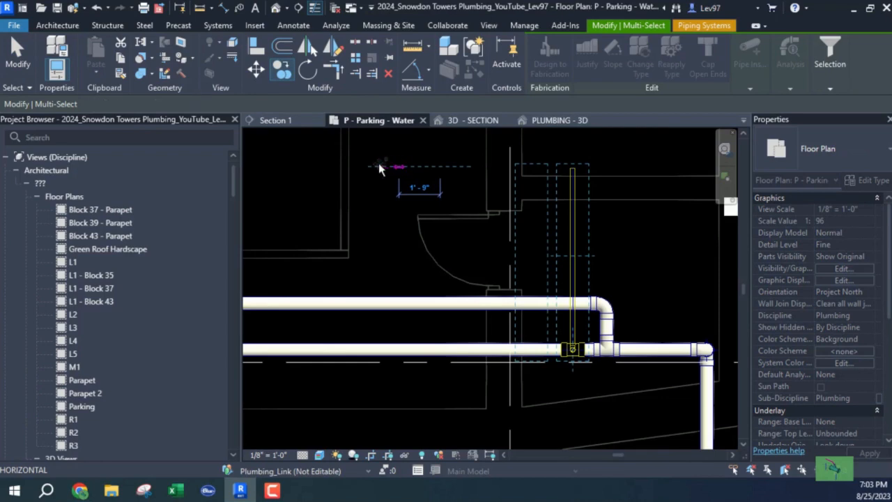
{"action": "left_click", "coordinate": [378, 166]}
{"action": "middle_click_drag", "start_coordinate": [368, 168], "coordinate": [453, 185]}
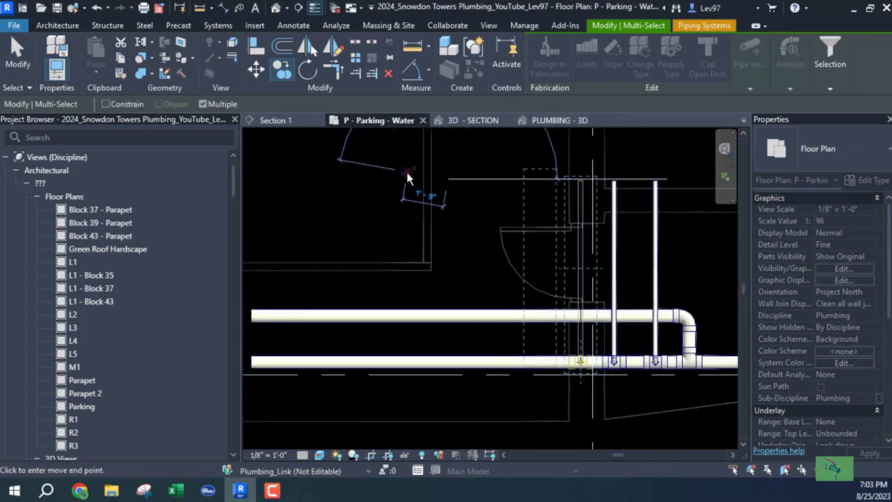
{"action": "left_click", "coordinate": [405, 180]}
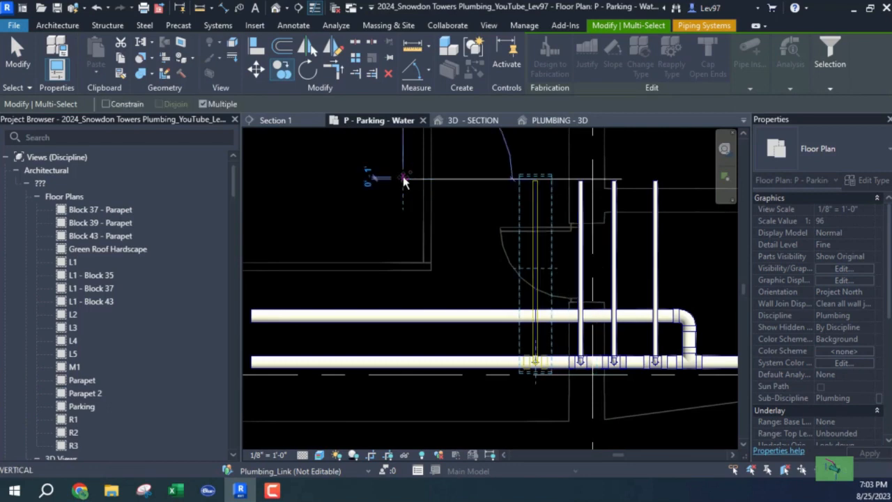
{"action": "key", "text": "Escape"}
{"action": "key", "text": "Escape"}
{"action": "middle_click_drag", "start_coordinate": [405, 209], "coordinate": [314, 165]}
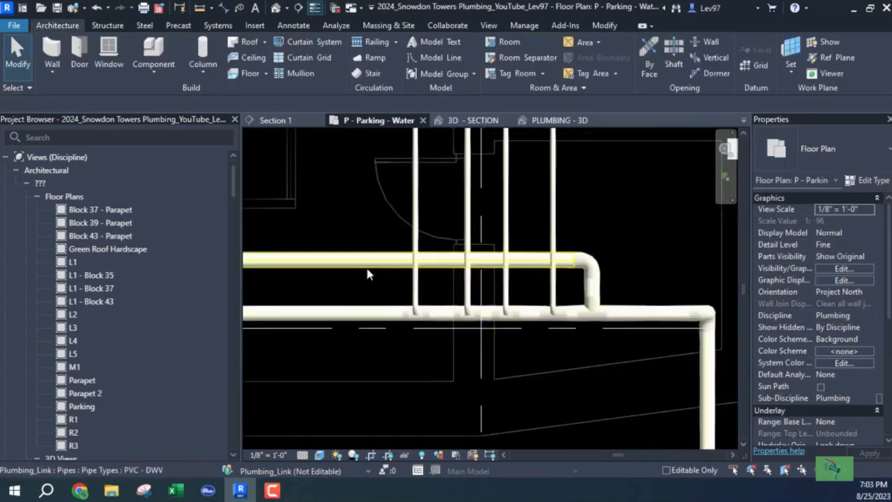
{"action": "scroll", "coordinate": [364, 343], "scroll_direction": "up", "scroll_amount": 1}
{"action": "scroll", "coordinate": [569, 362], "scroll_direction": "up", "scroll_amount": 2}
{"action": "scroll", "coordinate": [568, 359], "scroll_direction": "down", "scroll_amount": 3}
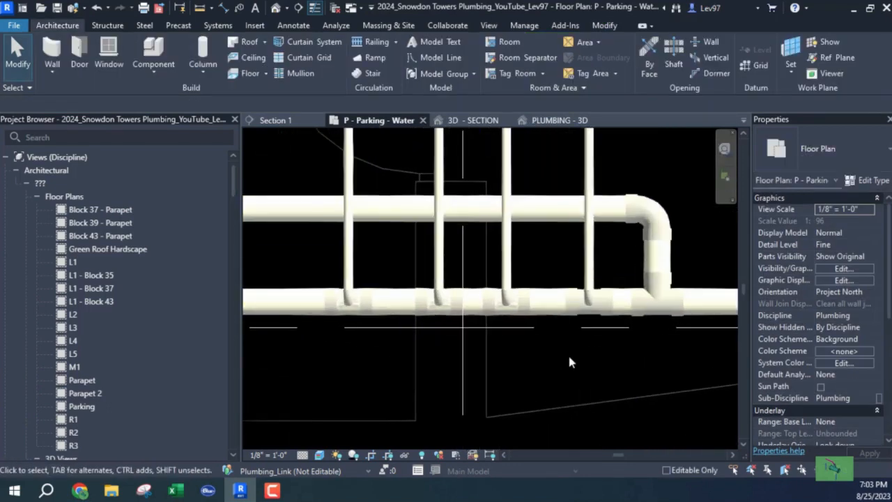
{"action": "middle_click_drag", "start_coordinate": [539, 358], "coordinate": [625, 424]}
{"action": "left_click", "coordinate": [510, 255]}
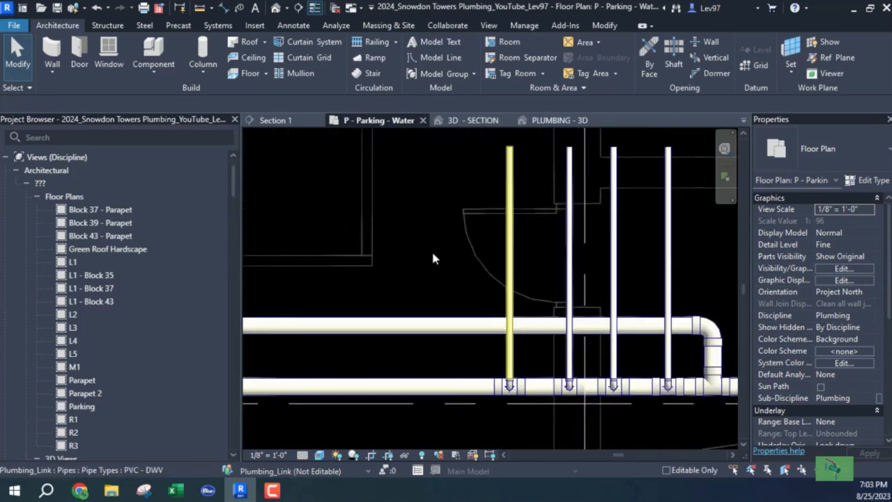
{"action": "right_click", "coordinate": [507, 252]}
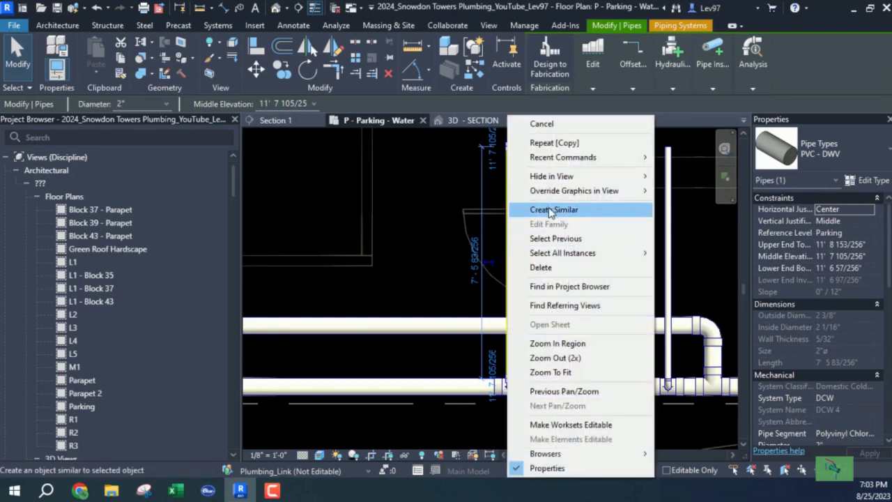
{"action": "left_click", "coordinate": [398, 234]}
{"action": "left_click", "coordinate": [417, 247]}
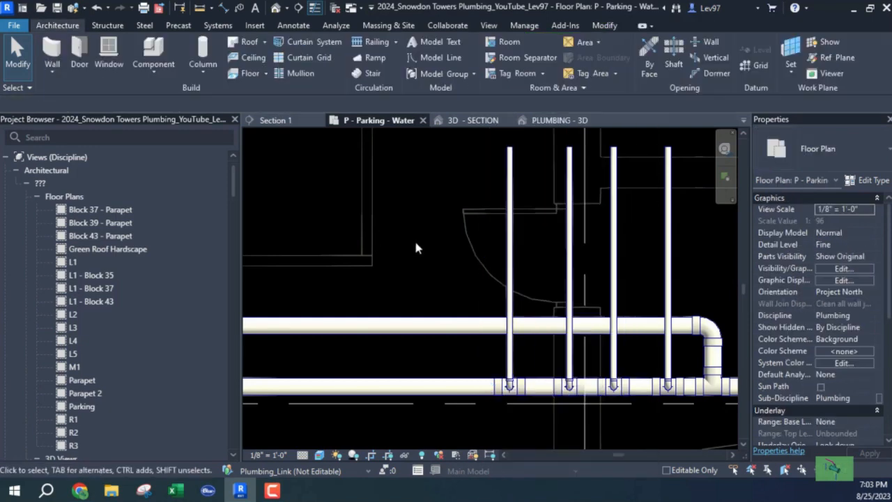
Step: Copy only the pipe of the last copied branch, without its fittings, about 2'-1" farther along the mains
{"action": "left_click", "coordinate": [508, 253]}
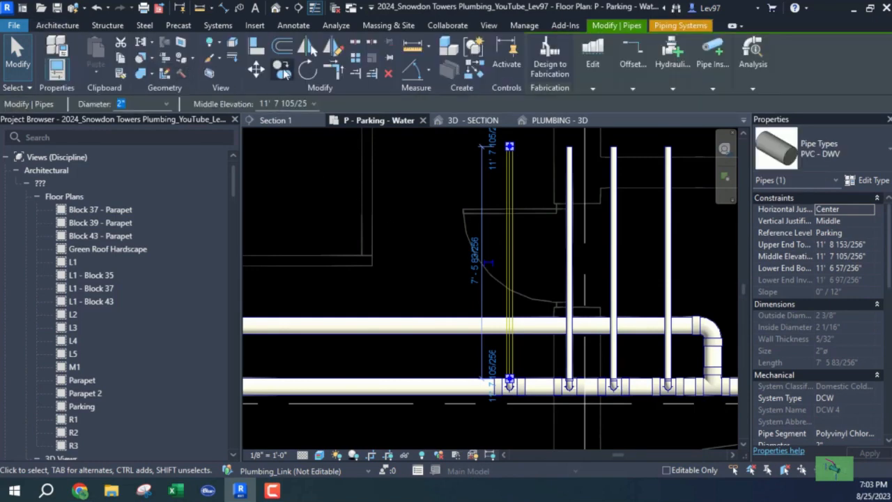
{"action": "left_click", "coordinate": [283, 70]}
{"action": "left_click", "coordinate": [404, 169]}
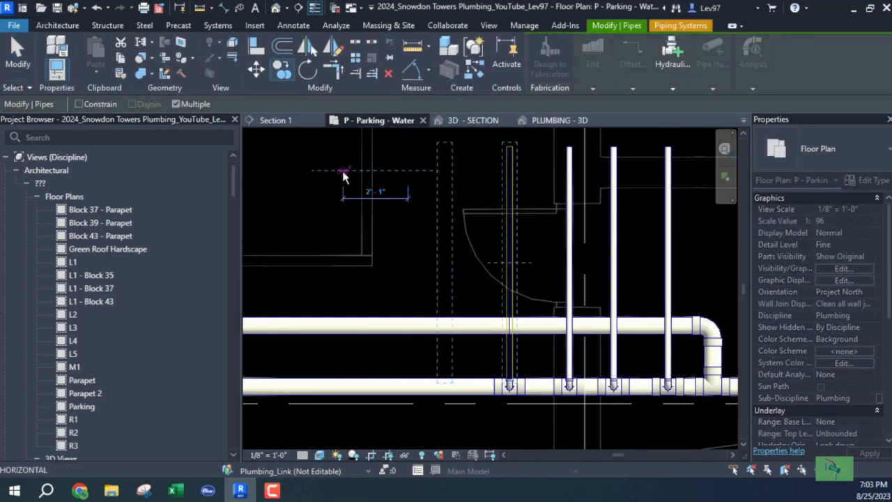
{"action": "left_click", "coordinate": [343, 171]}
{"action": "key", "text": "Escape"}
{"action": "key", "text": "Escape"}
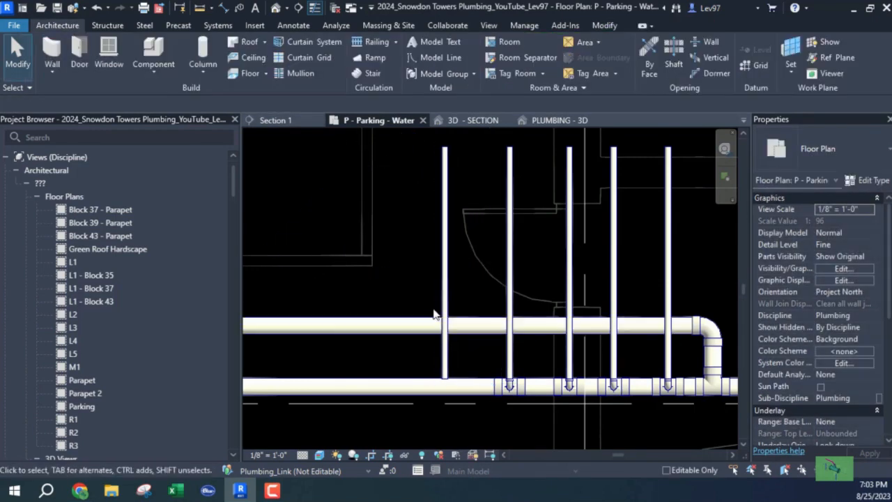
Step: Shorten the copied fifth branch pipe to 4'-5" so that it ends before reaching the mains
{"action": "left_click", "coordinate": [444, 230]}
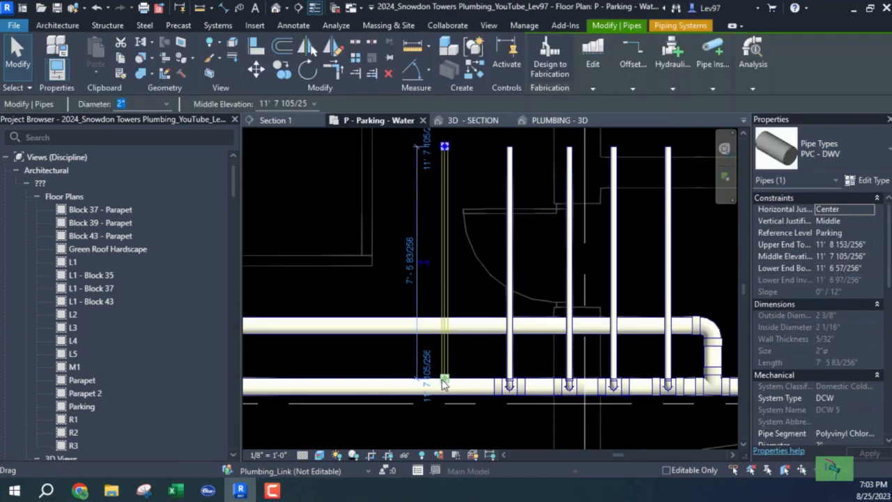
{"action": "left_click_drag", "start_coordinate": [444, 382], "coordinate": [431, 297]}
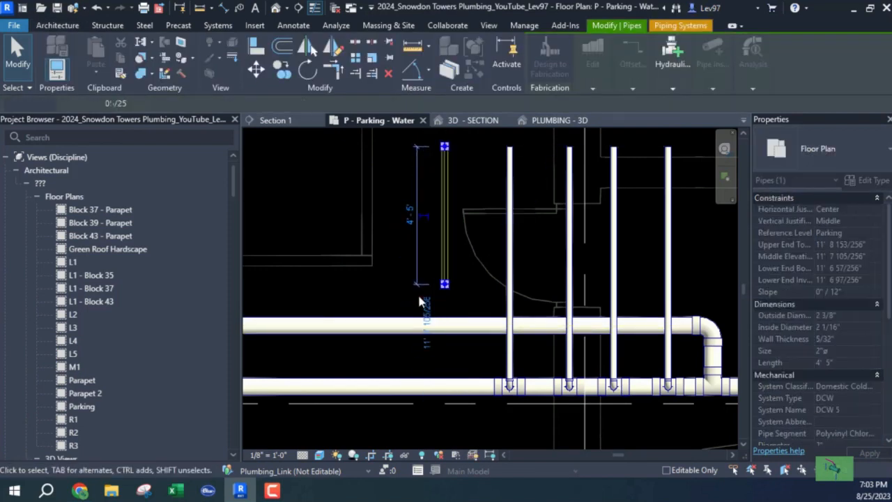
{"action": "left_click", "coordinate": [415, 303]}
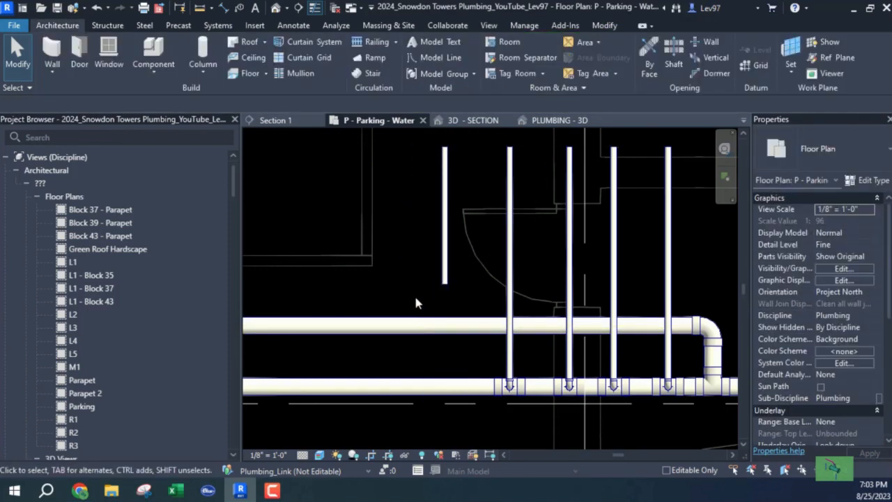
Step: Try to extend the shortened branch pipe so that it connects to the nearer main
{"action": "left_click", "coordinate": [445, 272]}
{"action": "left_click_drag", "start_coordinate": [444, 283], "coordinate": [444, 324]}
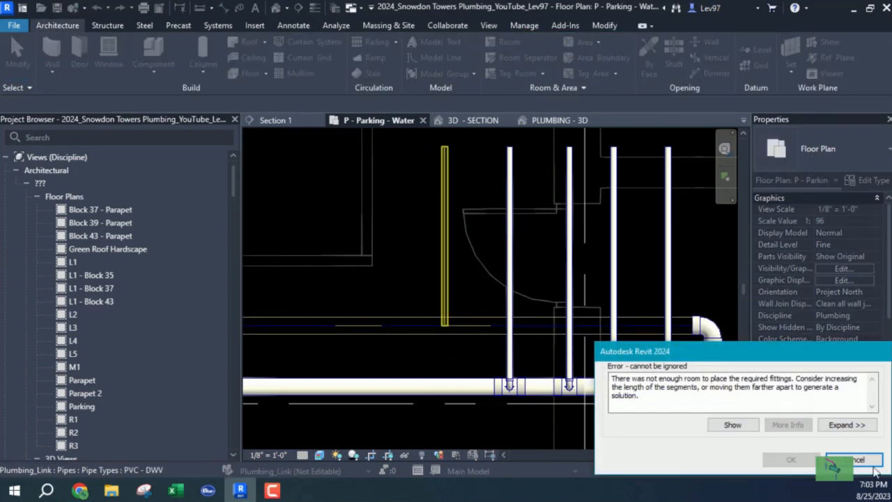
{"action": "left_click", "coordinate": [873, 461]}
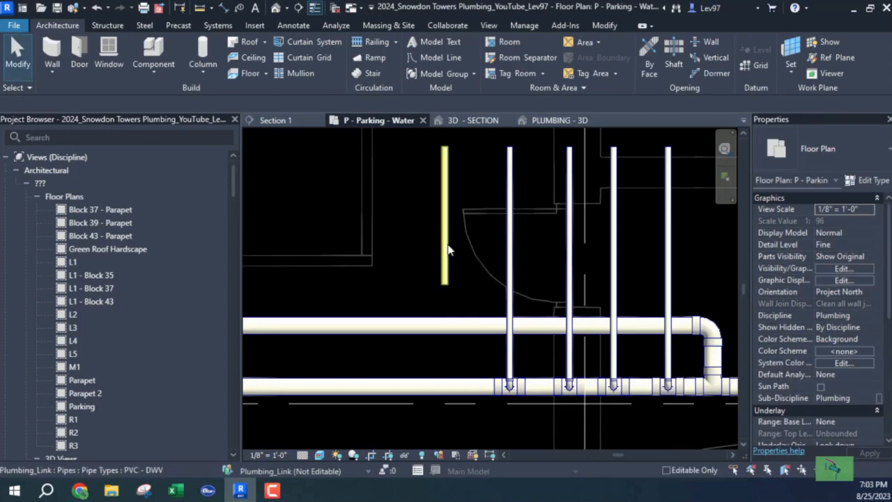
Step: Set the shortened branch pipe's middle elevation to 14' 5 81/128"
{"action": "left_click", "coordinate": [446, 249]}
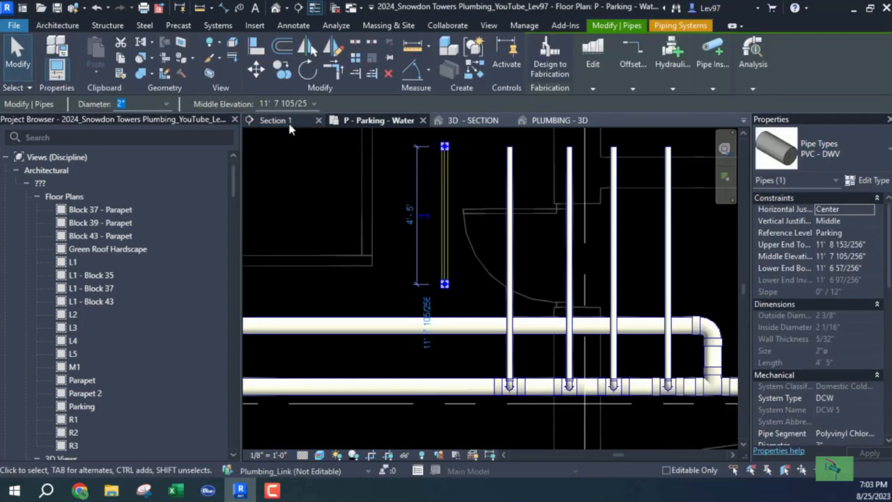
{"action": "left_click", "coordinate": [313, 103]}
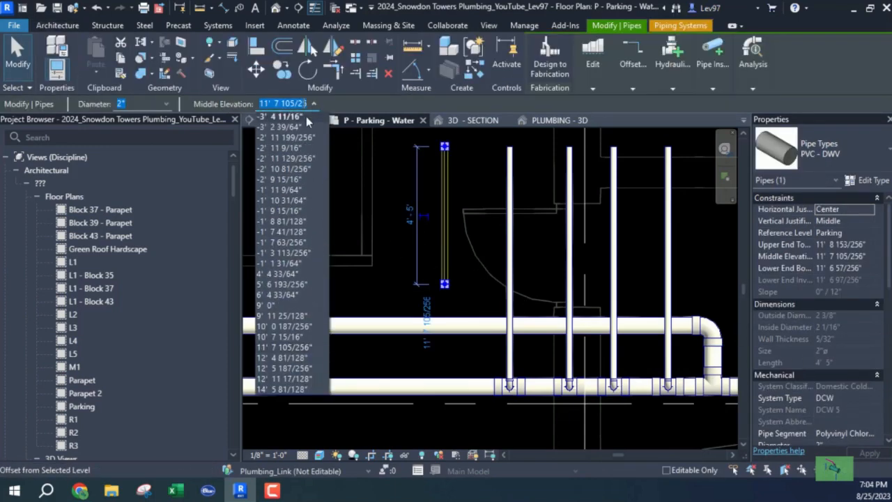
{"action": "left_click", "coordinate": [277, 390]}
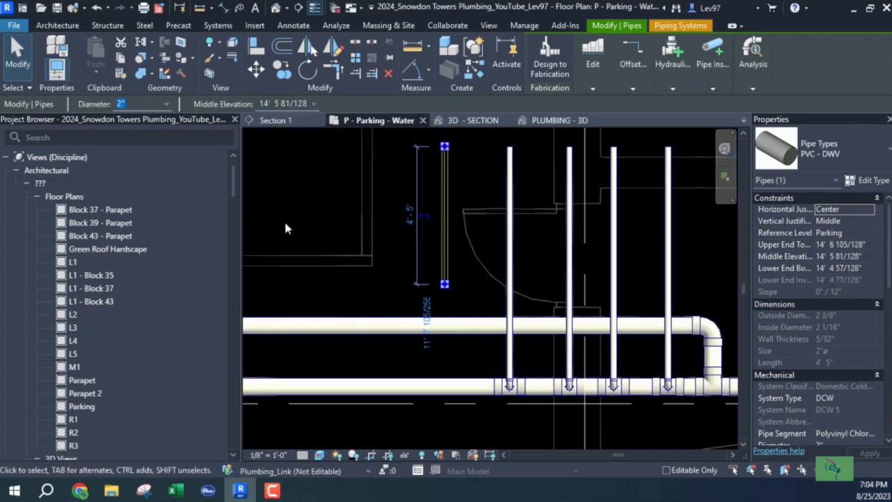
{"action": "left_click", "coordinate": [287, 223]}
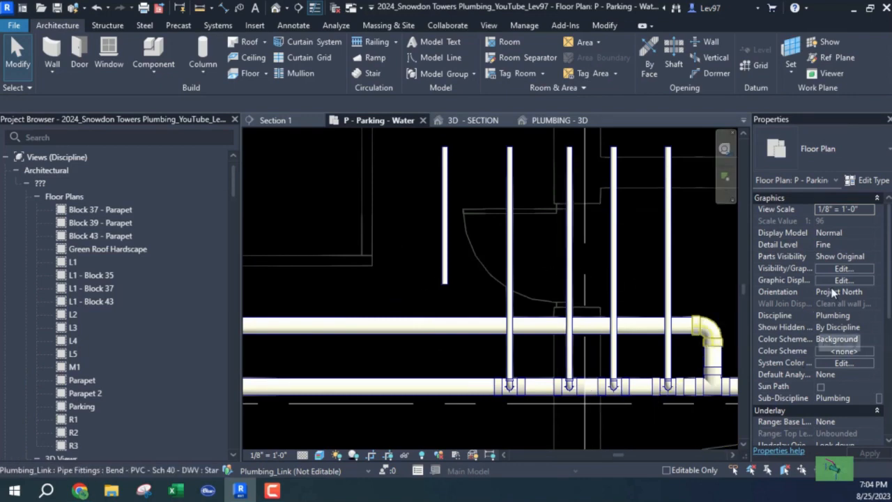
Step: Review the parking floor plan's view range settings without changing them
{"action": "scroll", "coordinate": [819, 317], "scroll_direction": "down", "scroll_amount": 3}
{"action": "scroll", "coordinate": [821, 325], "scroll_direction": "down", "scroll_amount": 3}
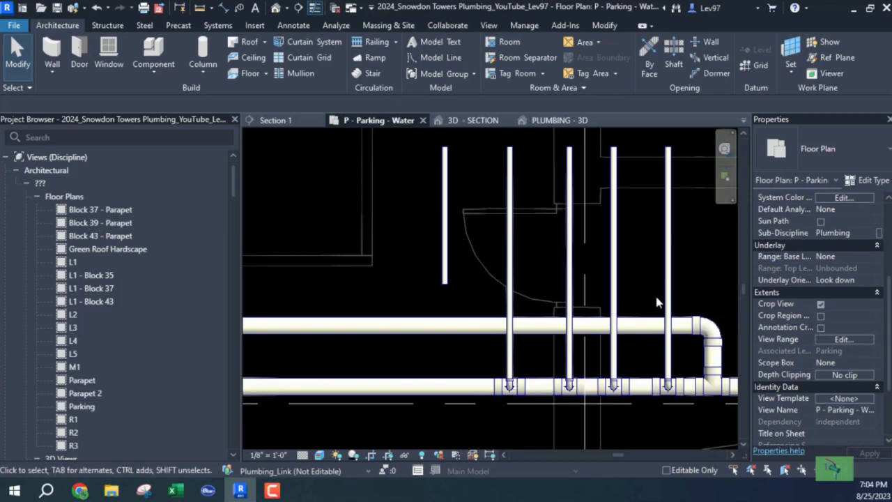
{"action": "left_click", "coordinate": [844, 339]}
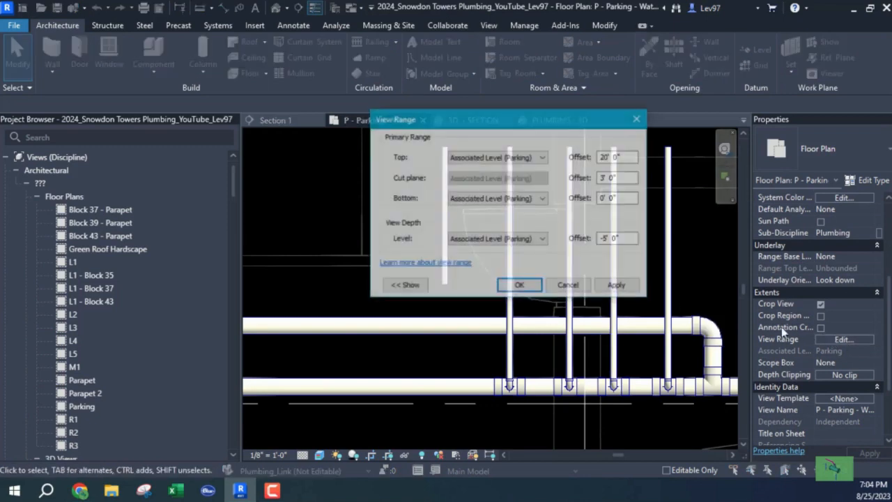
{"action": "left_click", "coordinate": [573, 286]}
Step: Move the building section line closer to the outermost branch pipe, between the branches and the end of the main
{"action": "scroll", "coordinate": [442, 286], "scroll_direction": "down", "scroll_amount": 2}
{"action": "middle_click_drag", "start_coordinate": [442, 287], "coordinate": [301, 259]}
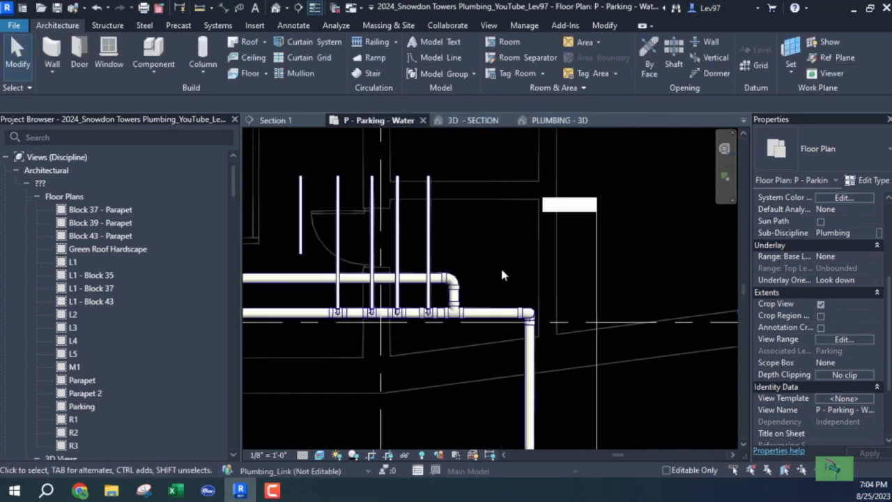
{"action": "left_click", "coordinate": [594, 315]}
{"action": "left_click_drag", "start_coordinate": [599, 304], "coordinate": [474, 204]}
{"action": "middle_click_drag", "start_coordinate": [502, 247], "coordinate": [547, 267]}
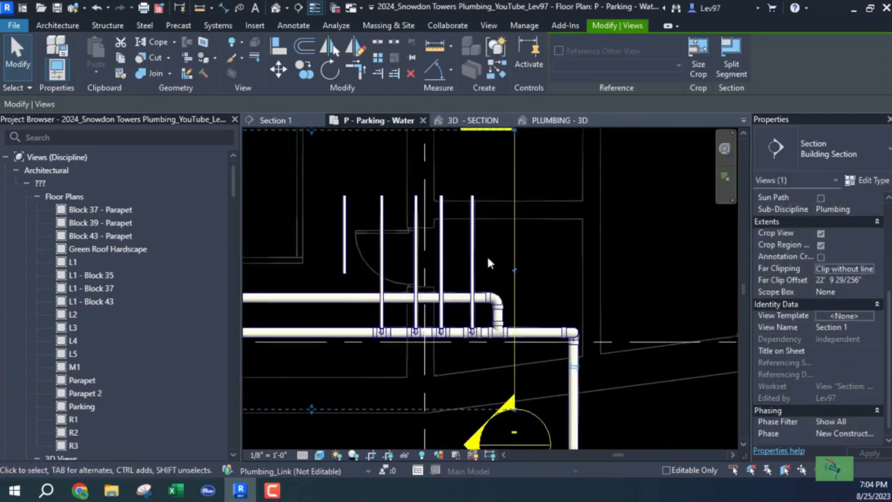
{"action": "left_click_drag", "start_coordinate": [513, 252], "coordinate": [492, 244]}
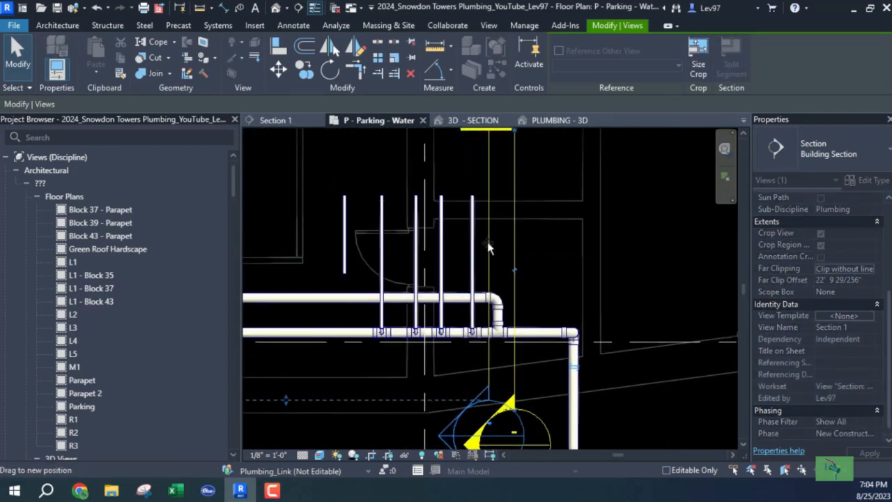
Step: Reduce the section's far clip offset to about 8'-8" so that its depth ends just past the shortened branch pipe
{"action": "scroll", "coordinate": [444, 268], "scroll_direction": "down", "scroll_amount": 1}
{"action": "scroll", "coordinate": [445, 268], "scroll_direction": "down", "scroll_amount": 1}
{"action": "middle_click_drag", "start_coordinate": [244, 262], "coordinate": [354, 267]}
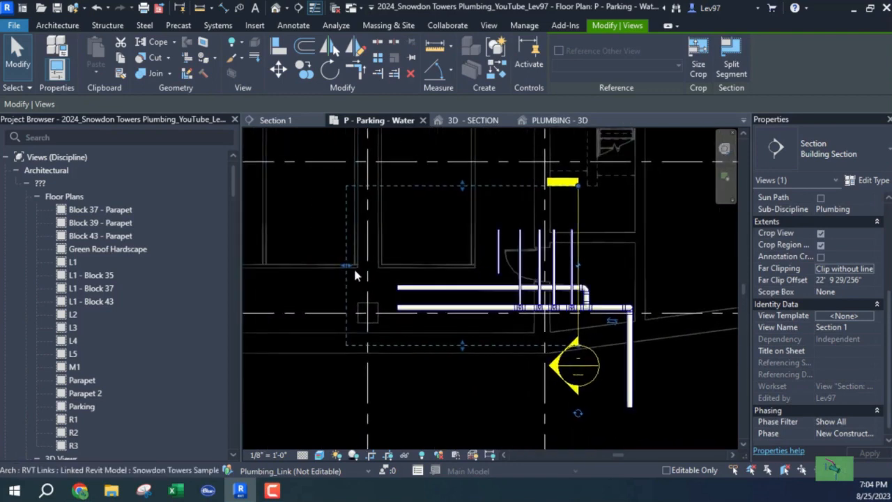
{"action": "left_click_drag", "start_coordinate": [480, 286], "coordinate": [497, 286]}
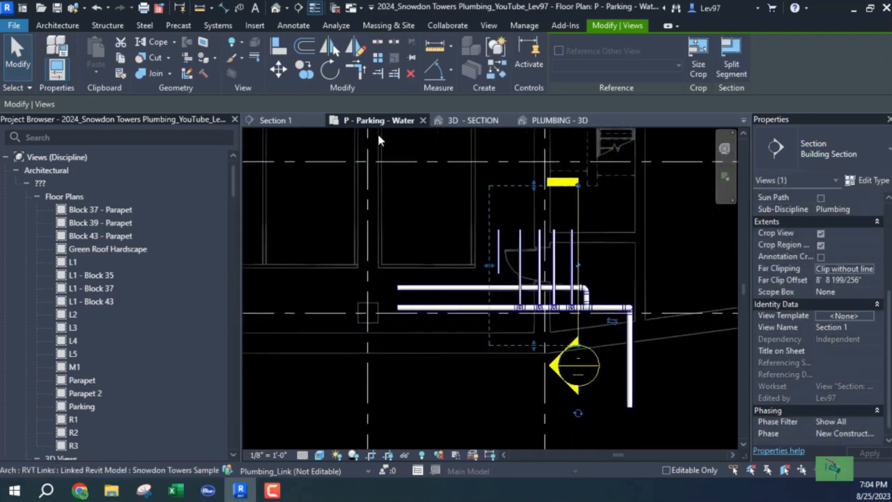
Step: Examine the raised pipe, connected branches and mains in the Section 1 view
{"action": "left_click", "coordinate": [298, 123]}
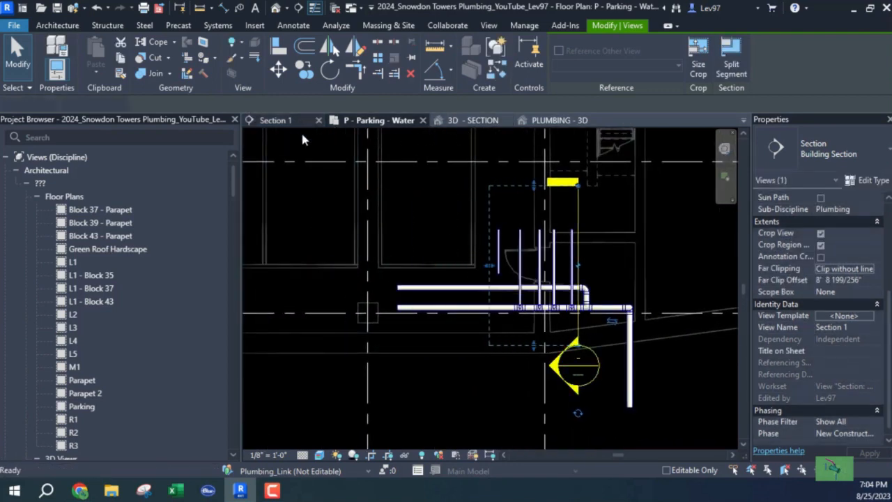
{"action": "scroll", "coordinate": [407, 344], "scroll_direction": "up", "scroll_amount": 5}
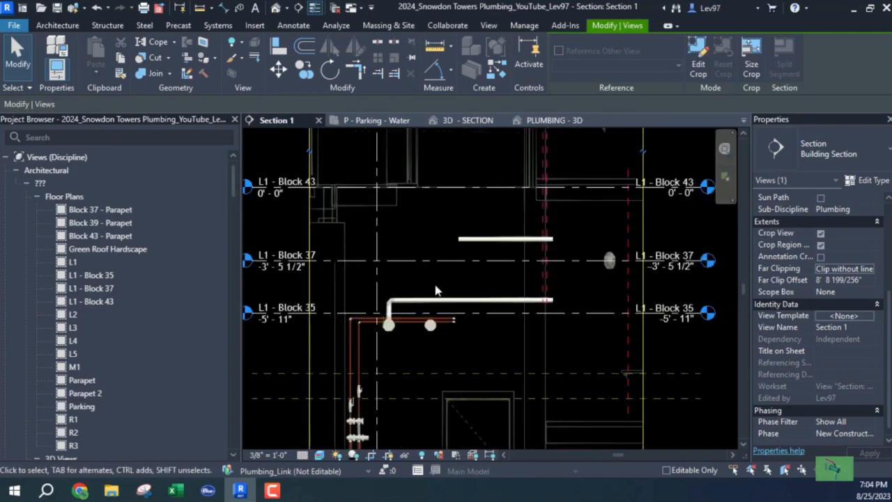
{"action": "scroll", "coordinate": [516, 355], "scroll_direction": "down", "scroll_amount": 4}
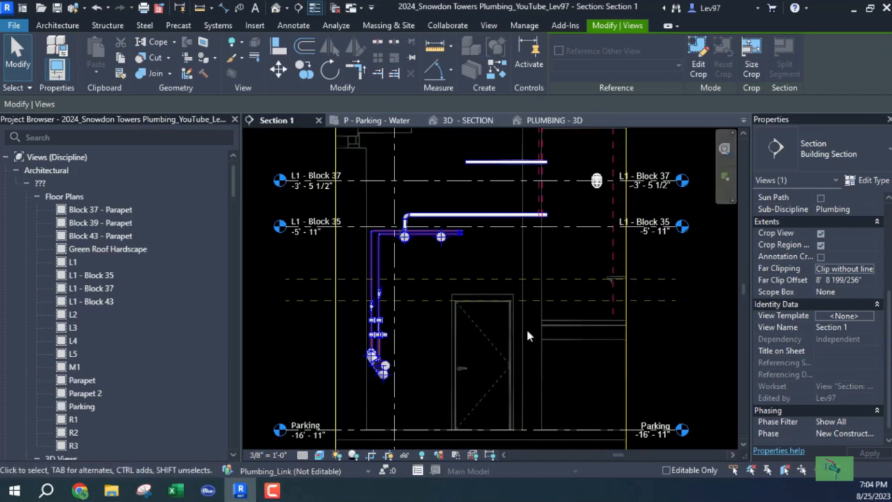
{"action": "middle_click_drag", "start_coordinate": [481, 236], "coordinate": [562, 298]}
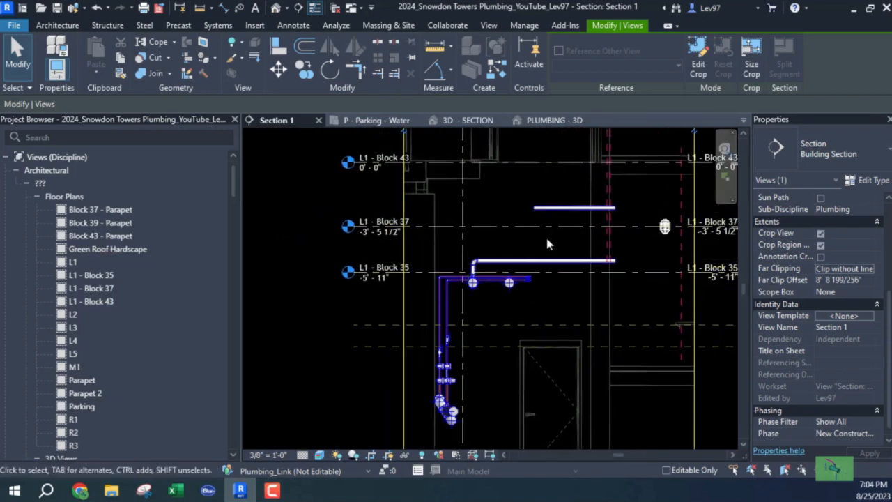
{"action": "middle_click_drag", "start_coordinate": [441, 323], "coordinate": [457, 323]}
{"action": "scroll", "coordinate": [457, 323], "scroll_direction": "up", "scroll_amount": 3}
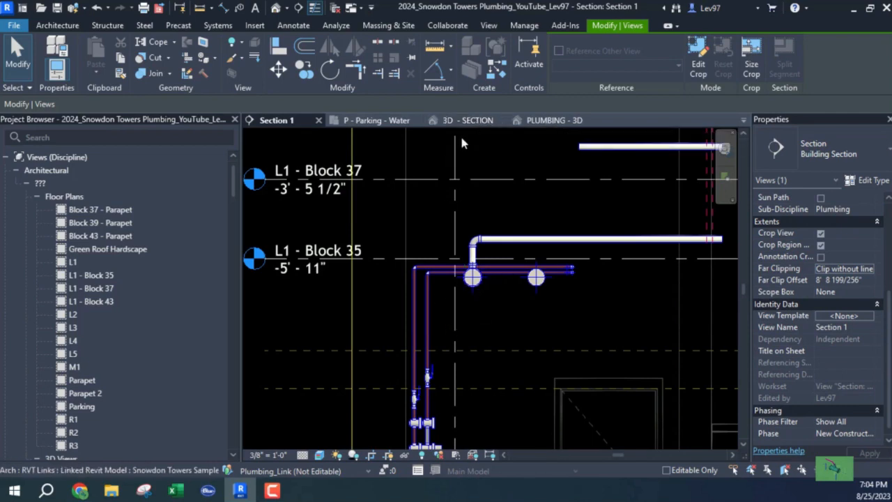
Step: Close the PLUMBING - 3D view and switch to the 3D - SECTION view
{"action": "left_click", "coordinate": [589, 120]}
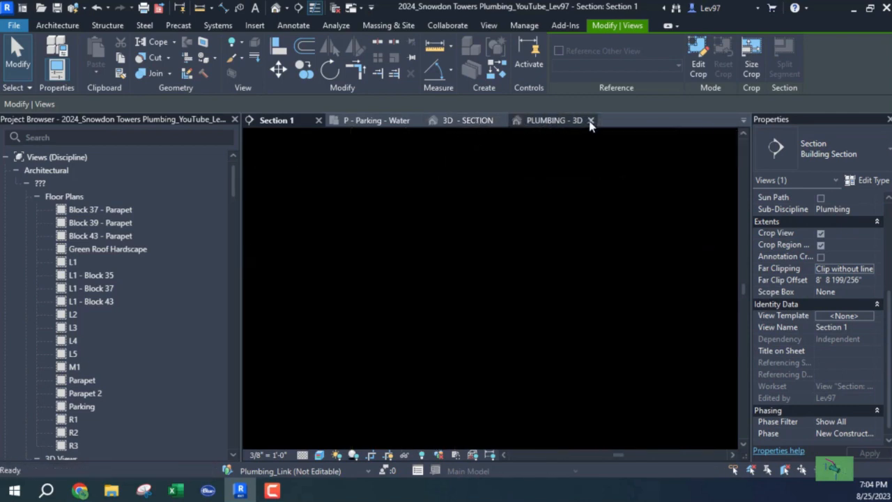
{"action": "left_click", "coordinate": [474, 123]}
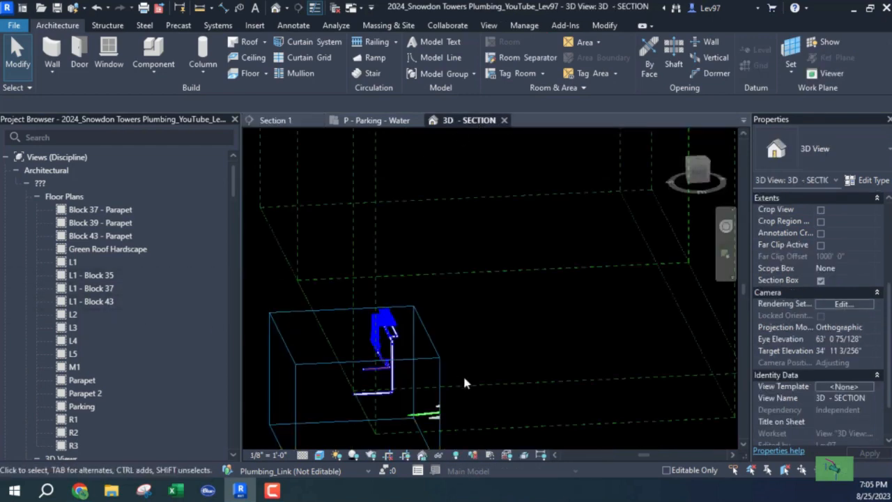
{"action": "scroll", "coordinate": [466, 382], "scroll_direction": "up", "scroll_amount": 5}
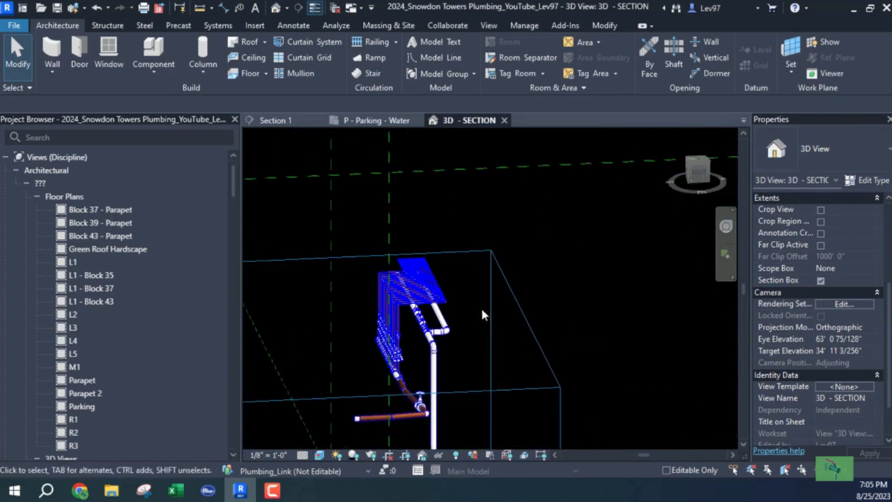
Step: Hide the linked Snowdon Towers Sample Plumbing.rvt model in the 3D - SECTION view
{"action": "key", "text": "v"}
{"action": "key", "text": "v"}
{"action": "left_click", "coordinate": [588, 92]}
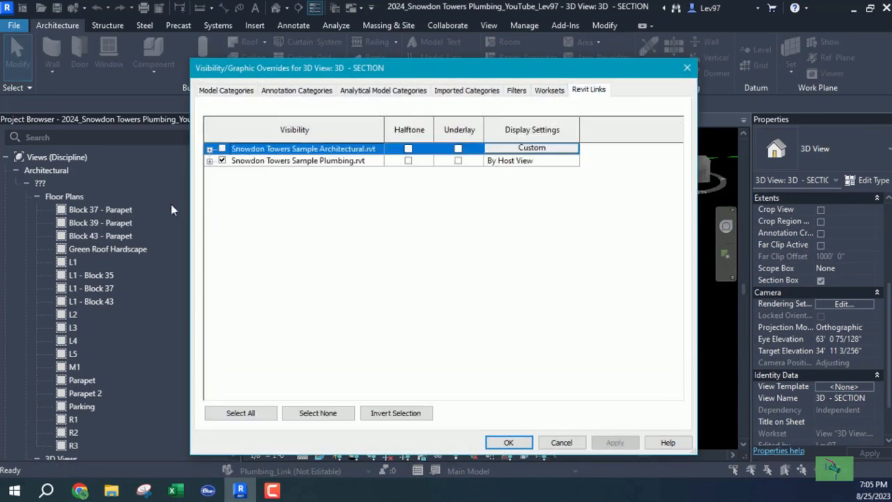
{"action": "left_click", "coordinate": [222, 161]}
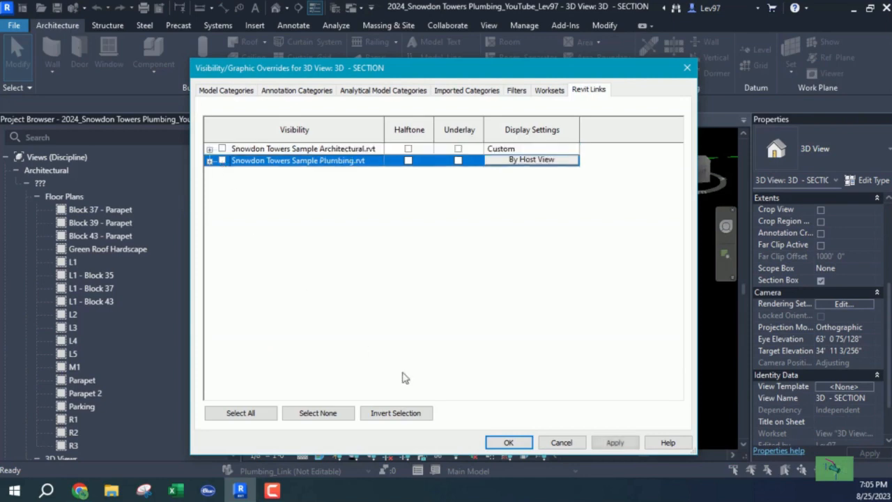
{"action": "left_click", "coordinate": [509, 444]}
{"action": "scroll", "coordinate": [488, 390], "scroll_direction": "up", "scroll_amount": 4}
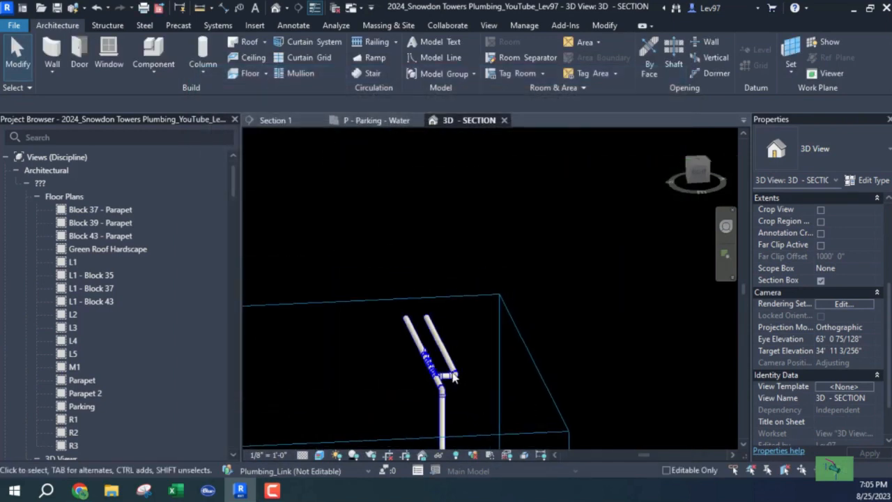
{"action": "scroll", "coordinate": [413, 339], "scroll_direction": "down", "scroll_amount": 3}
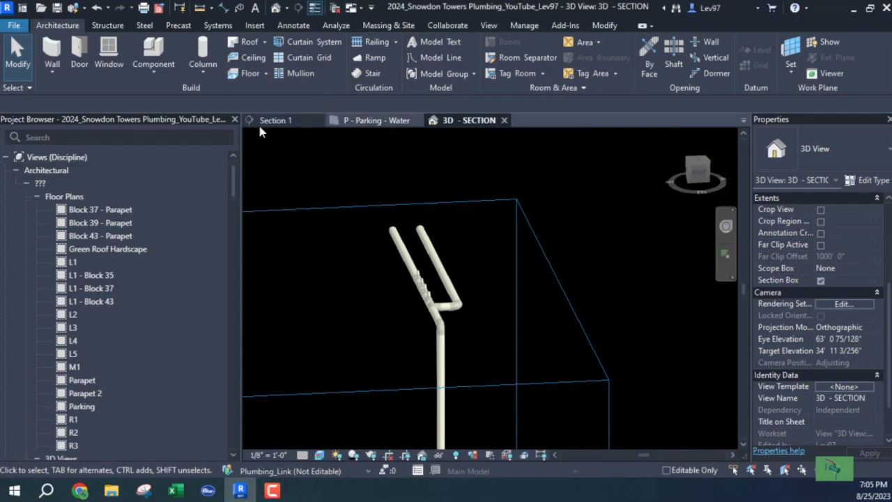
Step: In Section 1, nudge the 6" host main beneath the branches downward to a middle elevation of 9' 6 89/128"
{"action": "left_click", "coordinate": [280, 121]}
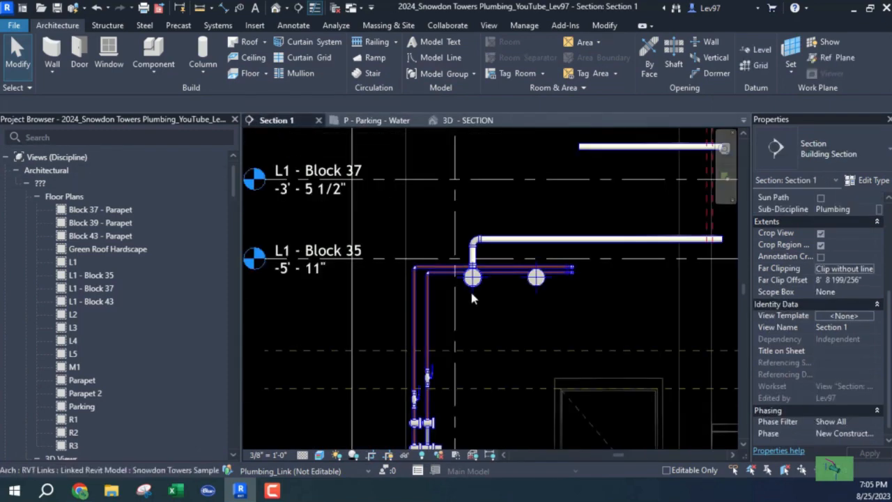
{"action": "left_click", "coordinate": [469, 285]}
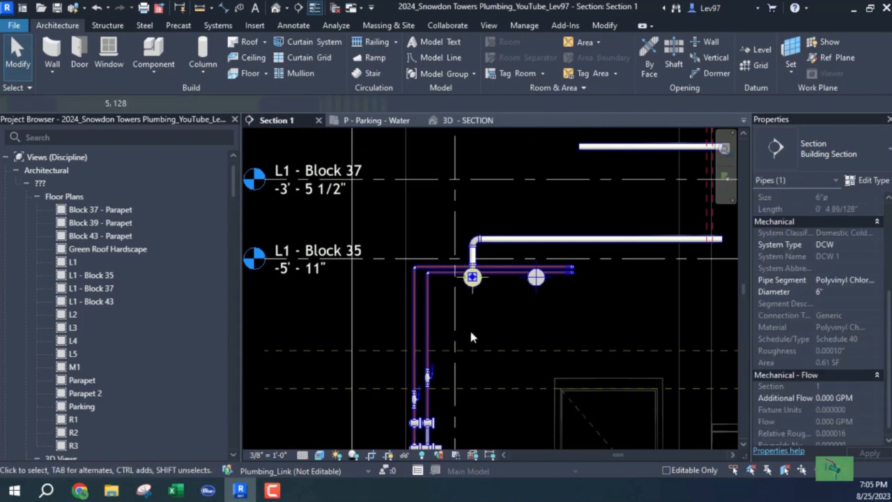
{"action": "key", "text": "Down"}
{"action": "key", "text": "Down"}
{"action": "key", "text": "Down"}
{"action": "key", "text": "Down"}
{"action": "key", "text": "Down"}
{"action": "key", "text": "Down"}
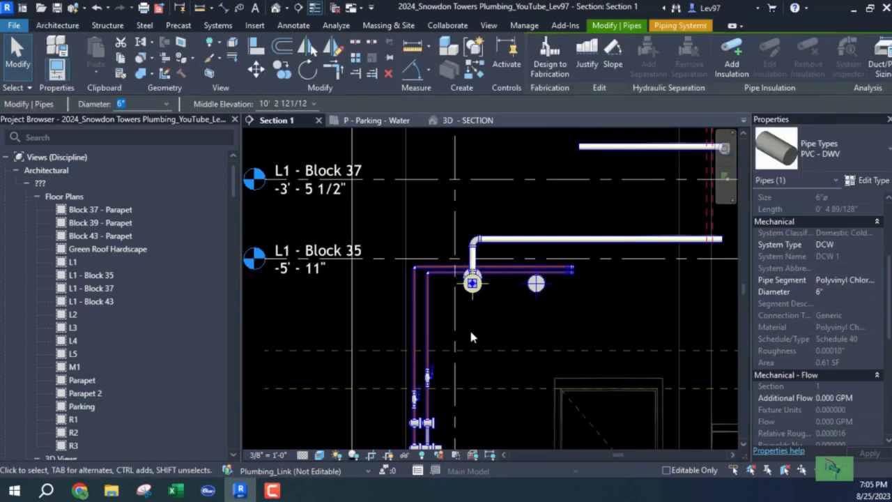
{"action": "key", "text": "Down"}
{"action": "key", "text": "Down"}
{"action": "key", "text": "Down"}
{"action": "key", "text": "Down"}
{"action": "key", "text": "Down"}
{"action": "key", "text": "Down"}
{"action": "key", "text": "Down"}
{"action": "key", "text": "Down"}
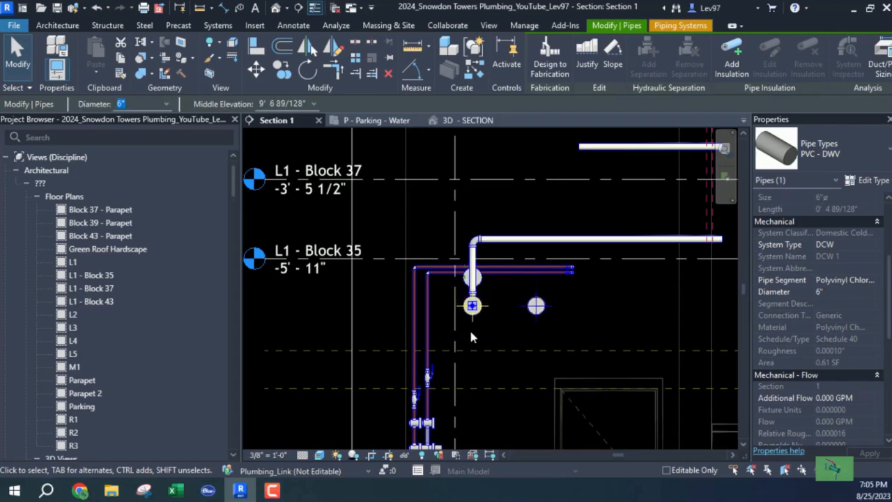
{"action": "key", "text": "Escape"}
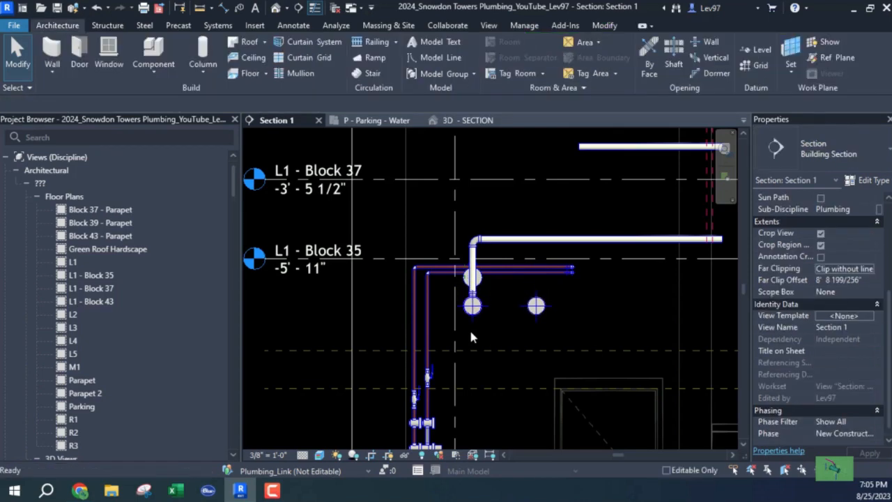
Step: Inspect the lowered mains and their branch connections in the 3D - SECTION view
{"action": "left_click", "coordinate": [462, 121]}
{"action": "scroll", "coordinate": [405, 342], "scroll_direction": "up", "scroll_amount": 3}
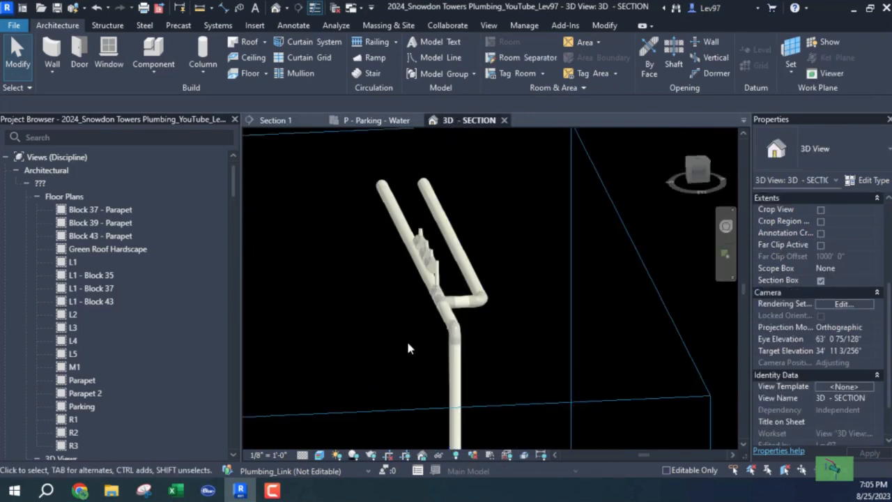
{"action": "scroll", "coordinate": [380, 340], "scroll_direction": "down", "scroll_amount": 2}
{"action": "scroll", "coordinate": [302, 346], "scroll_direction": "down", "scroll_amount": 2}
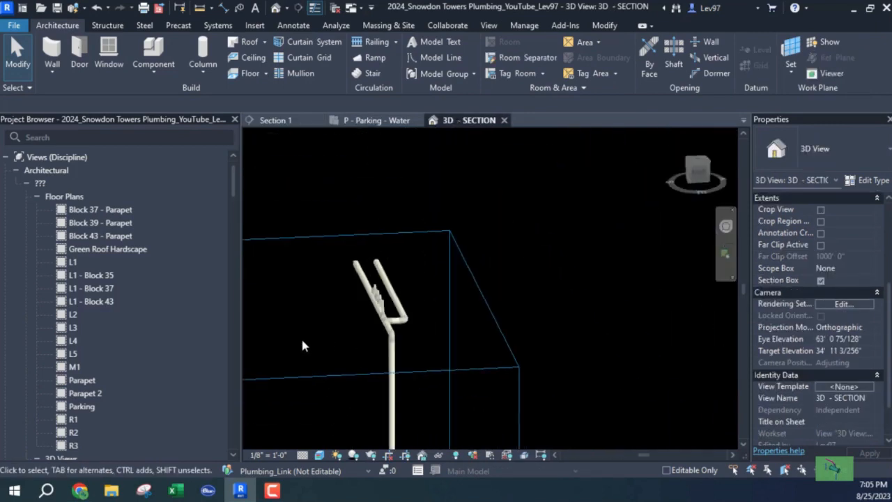
Step: Compare the branch tees with the lowered mains across Section 1, the P - Parking - Water plan and the 3D - SECTION view
{"action": "left_click", "coordinate": [291, 124]}
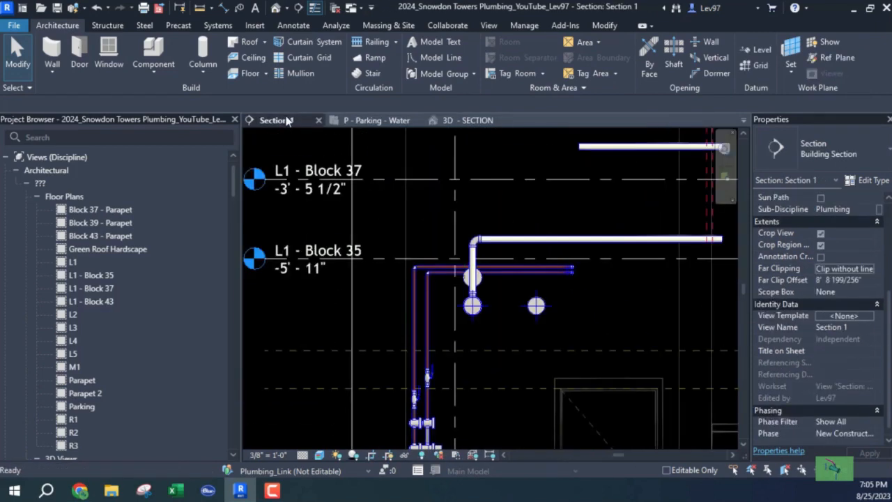
{"action": "left_click", "coordinate": [480, 281]}
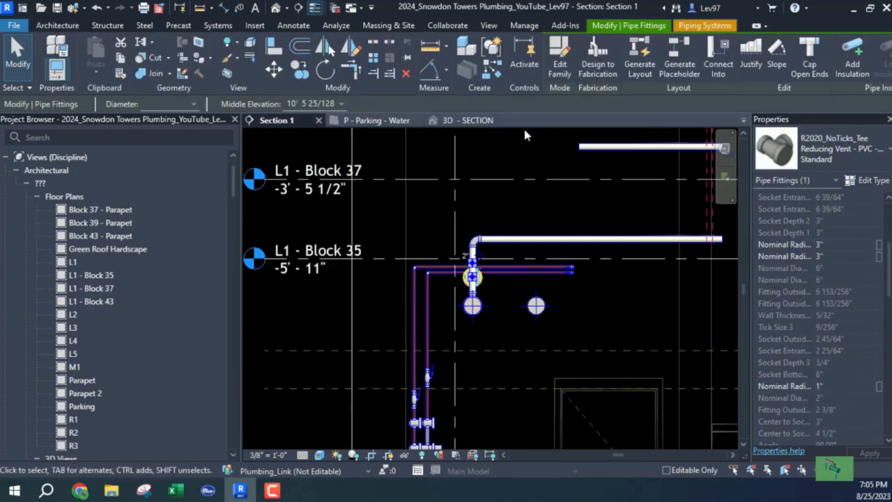
{"action": "left_click", "coordinate": [468, 121]}
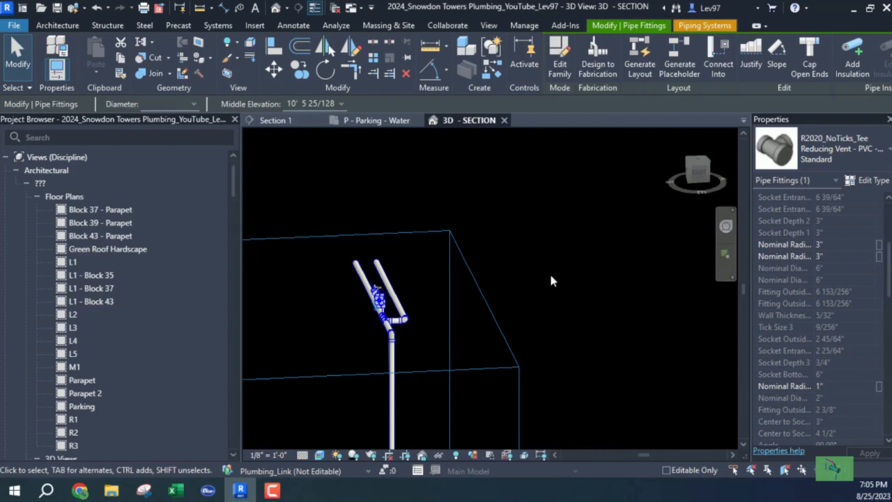
{"action": "scroll", "coordinate": [389, 309], "scroll_direction": "up", "scroll_amount": 6}
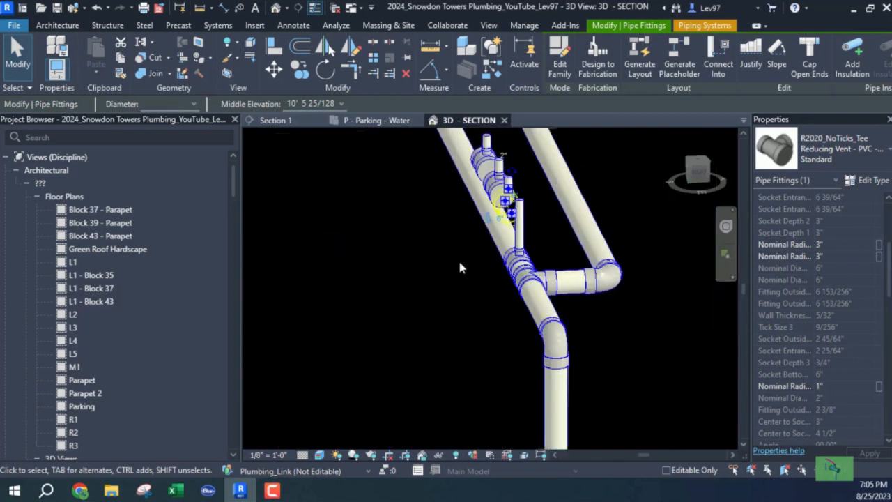
{"action": "left_click", "coordinate": [432, 257]}
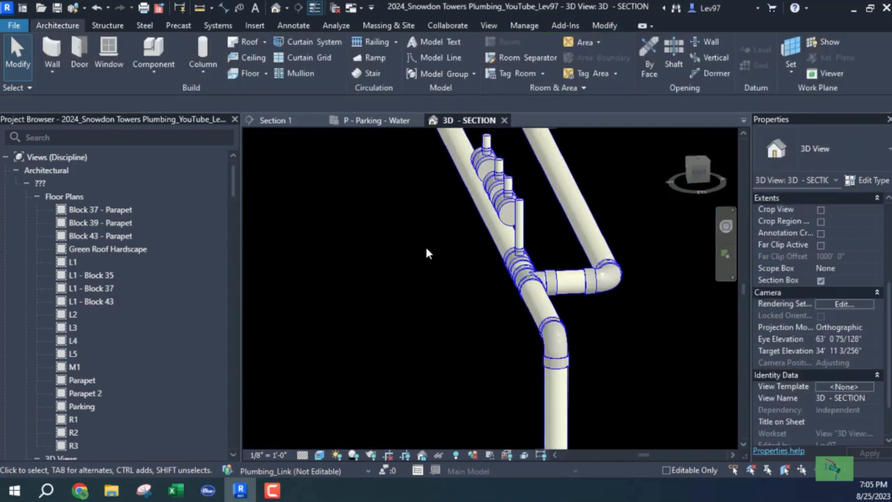
{"action": "left_click", "coordinate": [295, 124]}
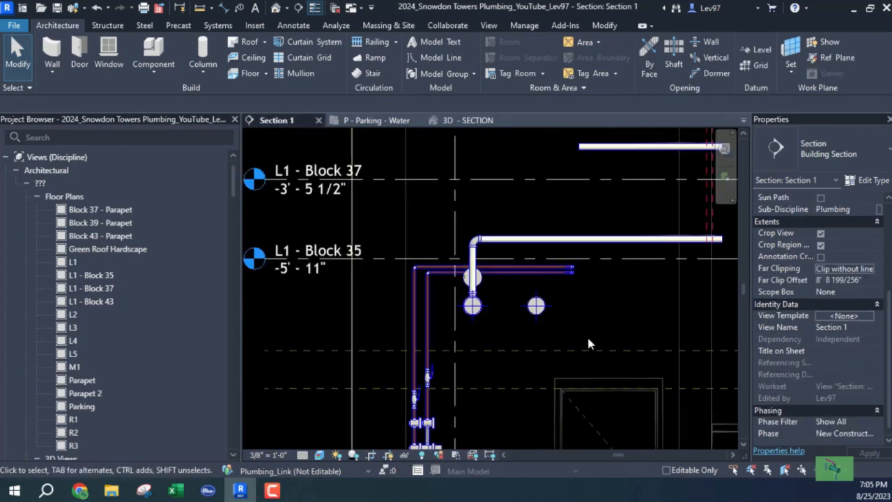
{"action": "left_click", "coordinate": [381, 123]}
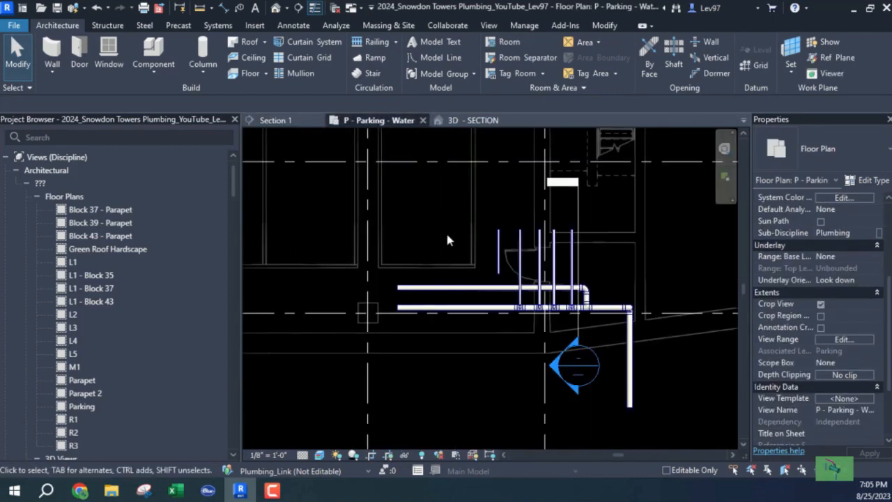
{"action": "left_click", "coordinate": [463, 120]}
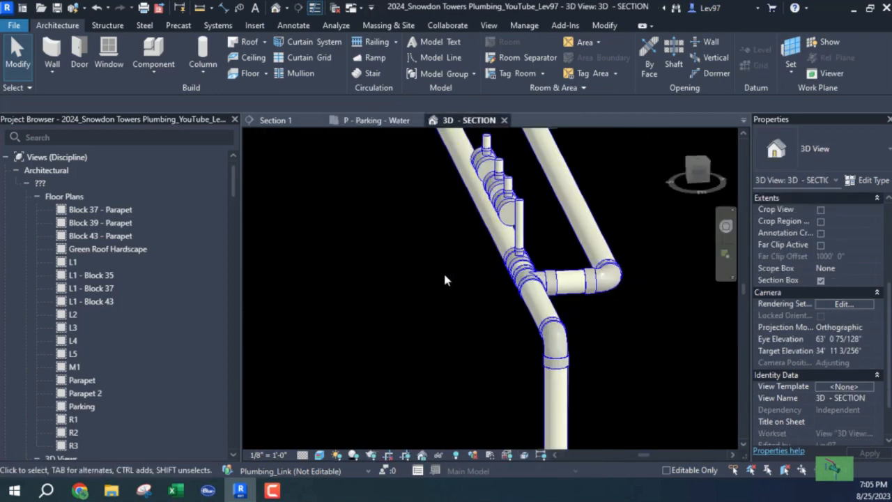
{"action": "middle_click_drag", "start_coordinate": [447, 241], "coordinate": [468, 219], "text": "shift"}
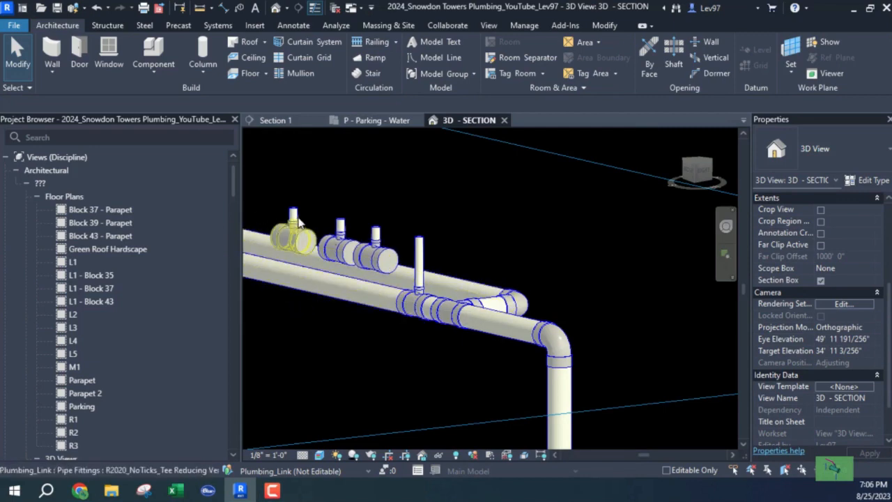
Step: In the P - Parking - Water plan, delete the two leftmost branches connected to the main, together with their tees
{"action": "left_click", "coordinate": [369, 122]}
{"action": "scroll", "coordinate": [474, 327], "scroll_direction": "up", "scroll_amount": 5}
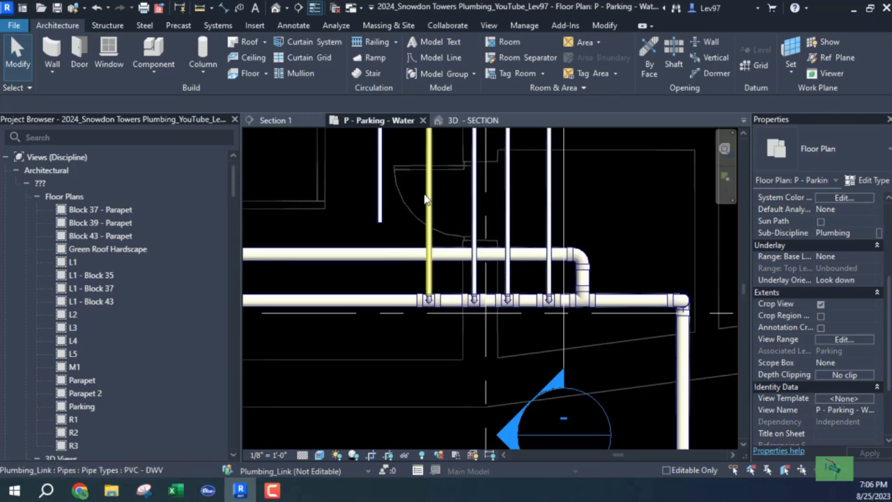
{"action": "key", "text": "Tab"}
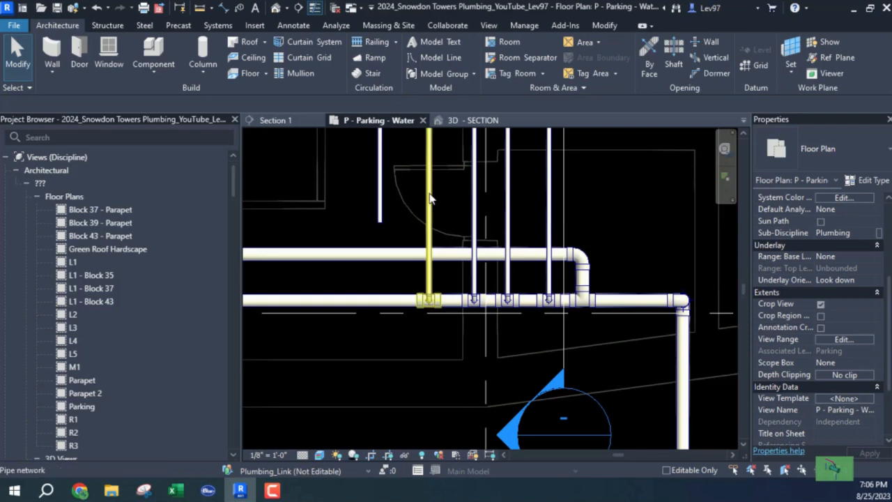
{"action": "left_click", "coordinate": [430, 198]}
{"action": "key", "text": "Delete"}
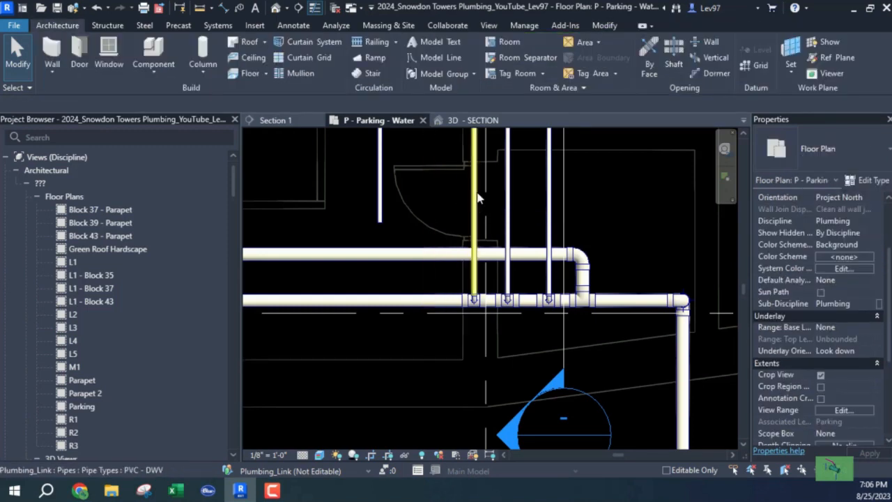
{"action": "key", "text": "Tab"}
{"action": "left_click", "coordinate": [451, 195]}
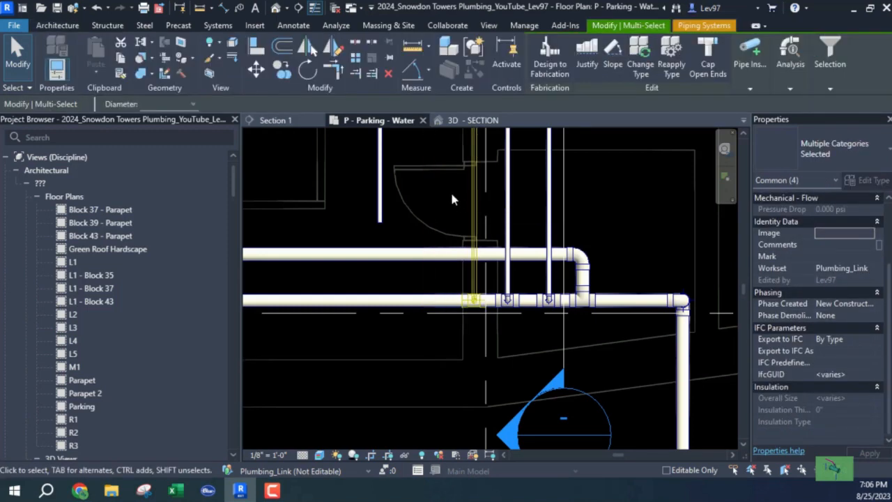
{"action": "key", "text": "Delete"}
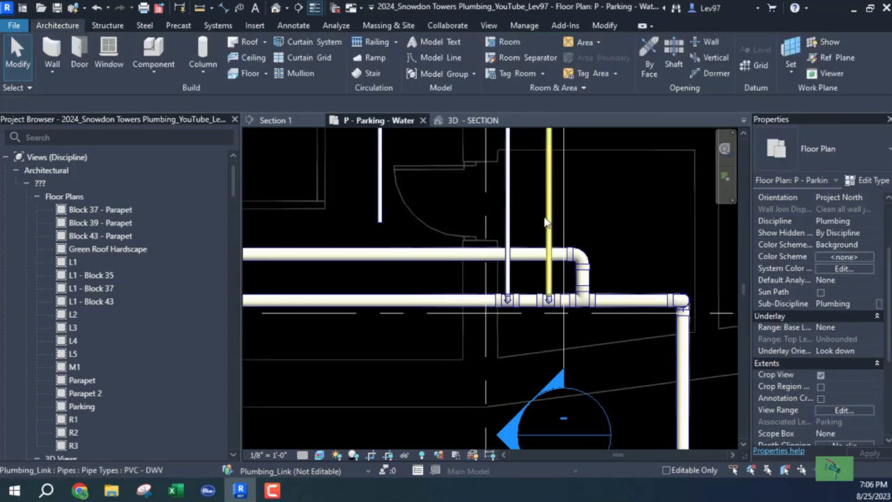
Step: Copy the rightmost branch with its riser and tee horizontally along the host main, to the left of the middle branch
{"action": "key", "text": "Tab"}
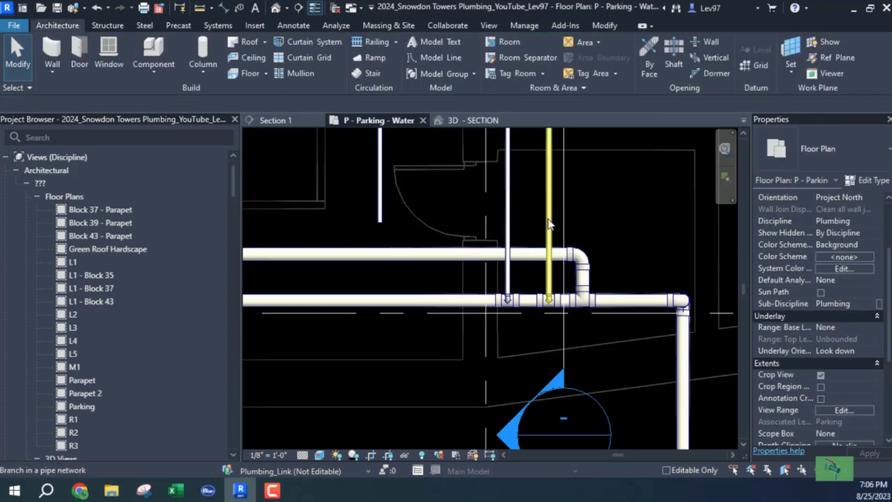
{"action": "left_click", "coordinate": [549, 220]}
{"action": "key", "text": "Delete"}
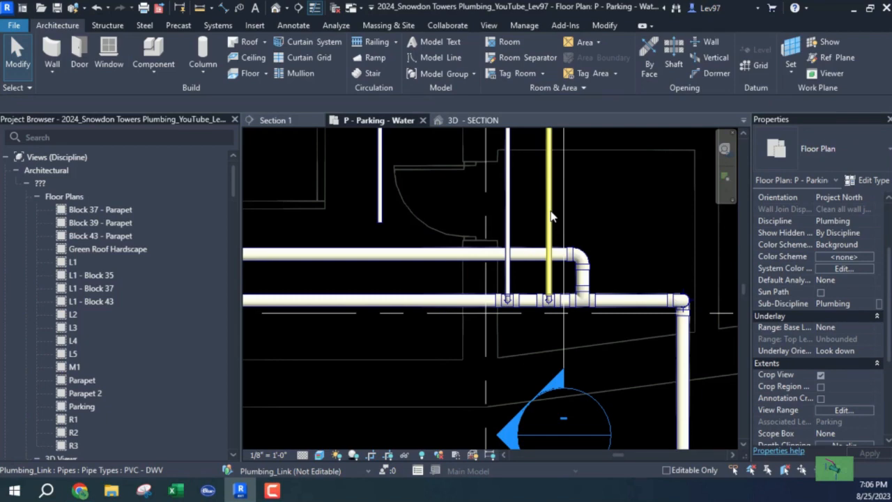
{"action": "key", "text": "Tab"}
{"action": "left_click", "coordinate": [538, 225]}
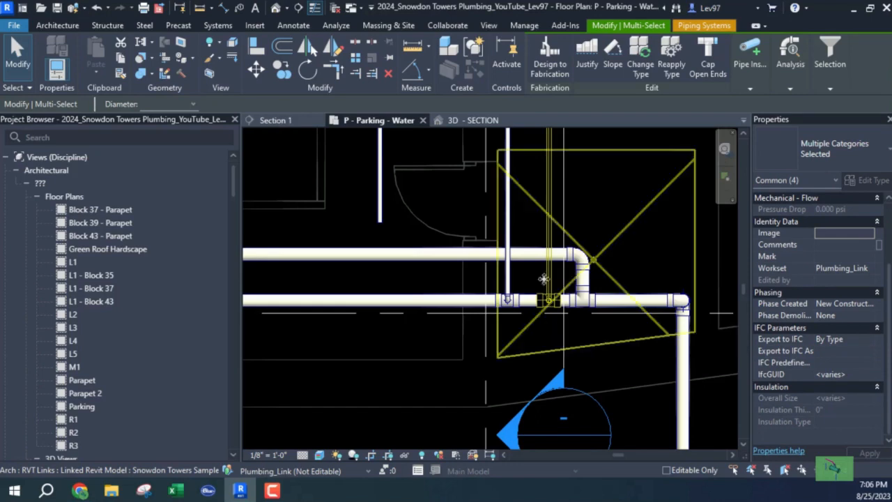
{"action": "middle_click_drag", "start_coordinate": [573, 328], "coordinate": [608, 331]}
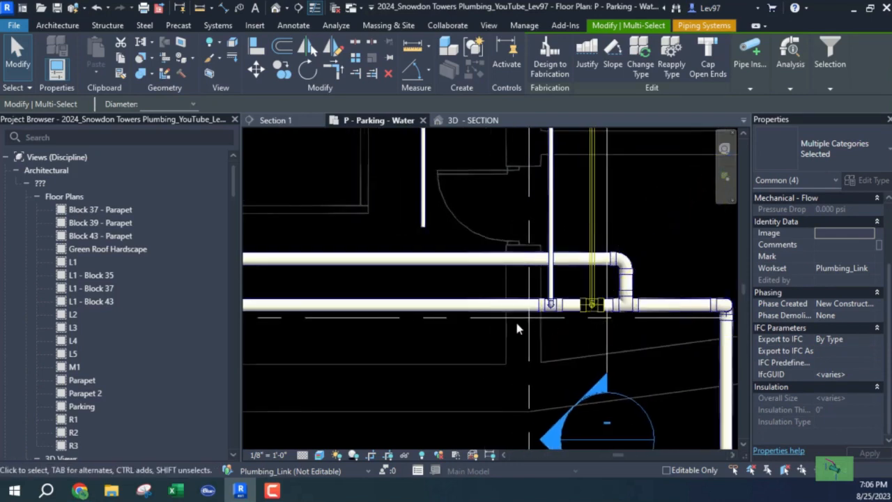
{"action": "mouse_move", "coordinate": [343, 323]}
{"action": "middle_mouse_down"}
{"action": "mouse_move", "coordinate": [353, 346]}
{"action": "mouse_move", "coordinate": [444, 351]}
{"action": "middle_mouse_up"}
{"action": "middle_click_drag", "start_coordinate": [627, 355], "coordinate": [471, 362]}
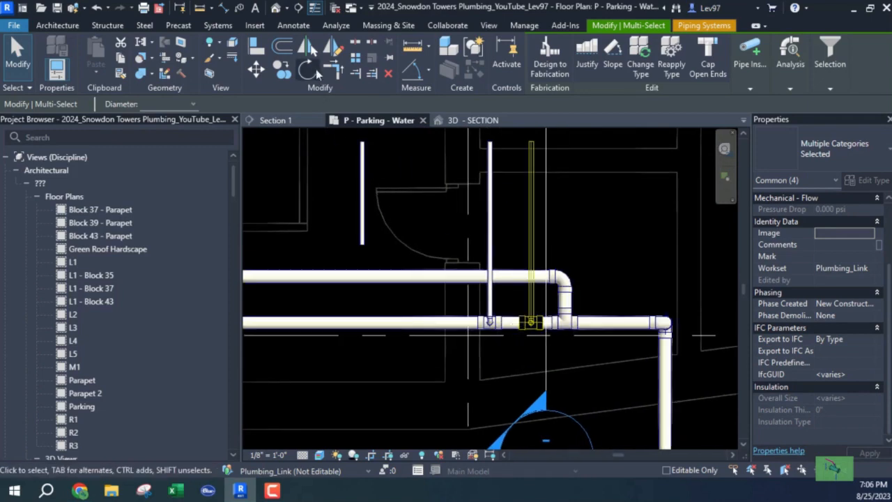
{"action": "left_click", "coordinate": [282, 68]}
{"action": "left_click", "coordinate": [431, 161]}
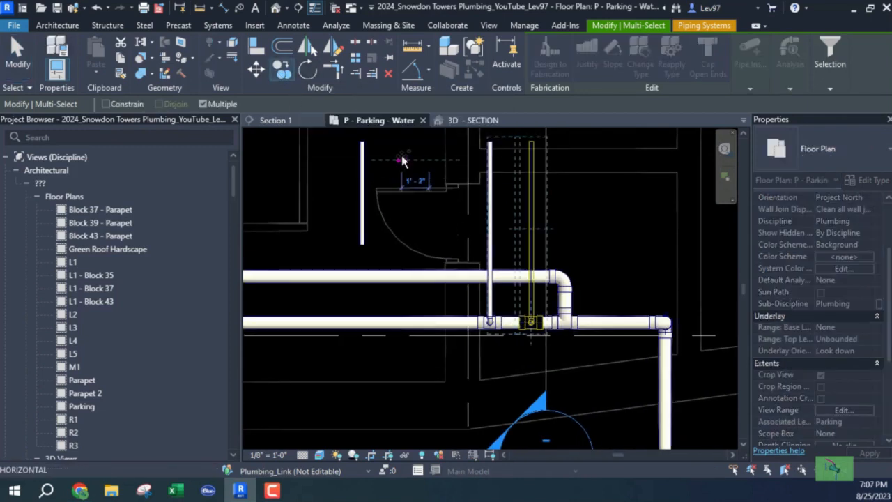
{"action": "left_click", "coordinate": [341, 161]}
{"action": "key", "text": "Escape"}
{"action": "key", "text": "Escape"}
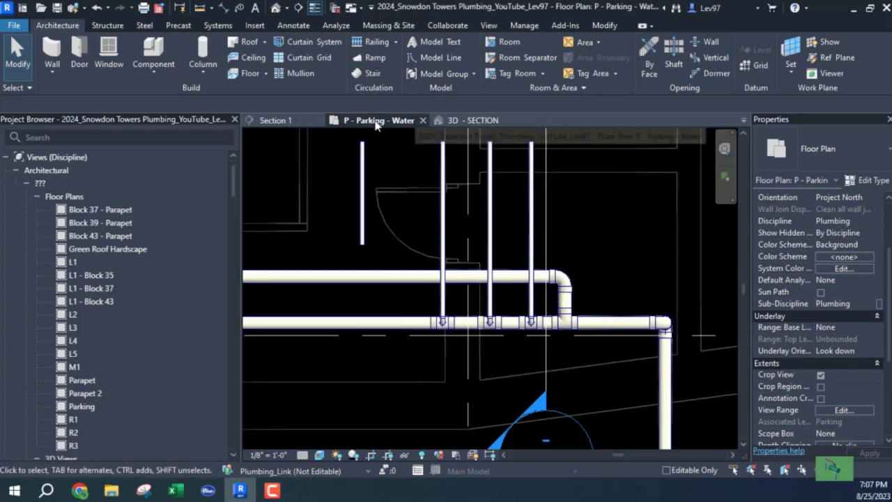
Step: Delete the middle branch's floating tee and riser stub in the 3D - SECTION view and its remaining pipework in P - Parking - Water
{"action": "left_click", "coordinate": [485, 122]}
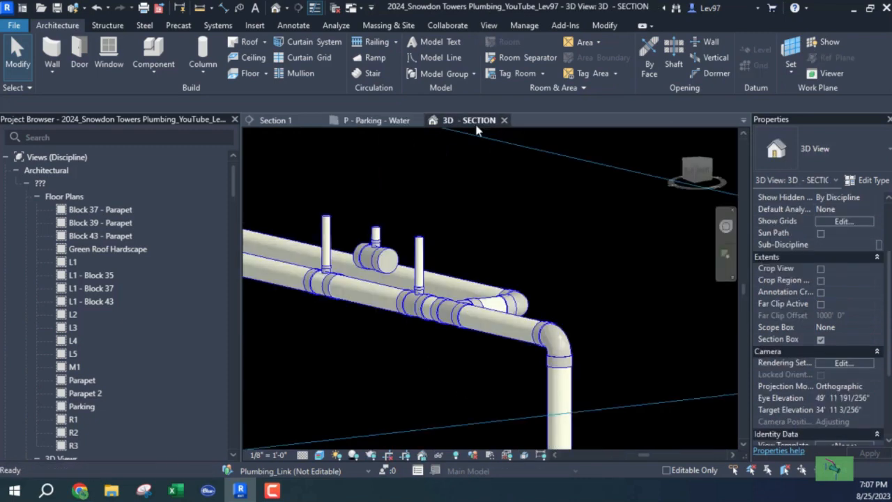
{"action": "left_click_drag", "start_coordinate": [351, 196], "coordinate": [395, 280]}
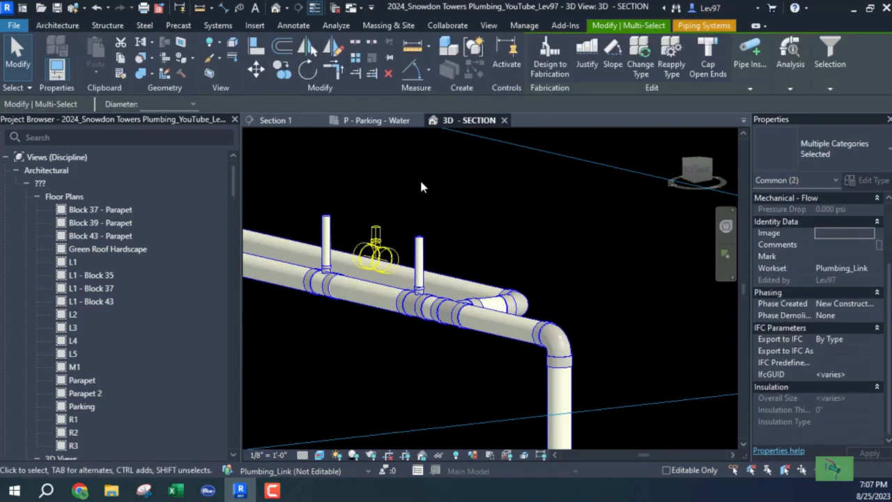
{"action": "key", "text": "Delete"}
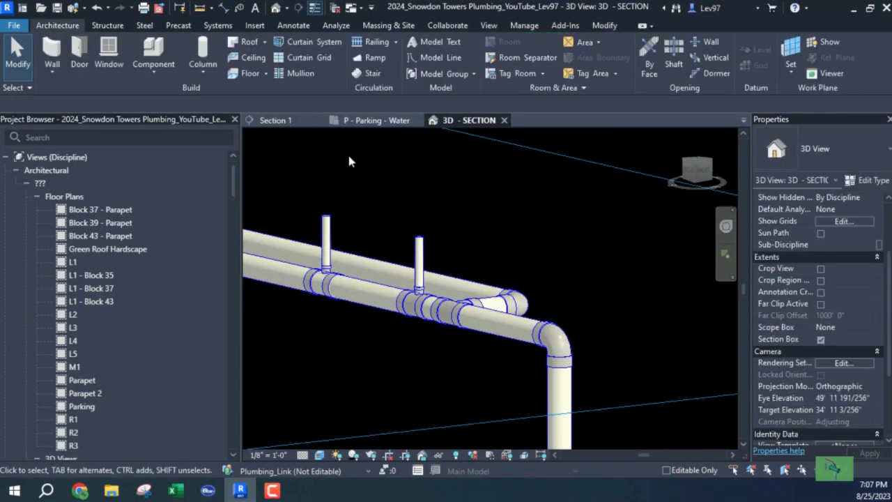
{"action": "left_click", "coordinate": [394, 125]}
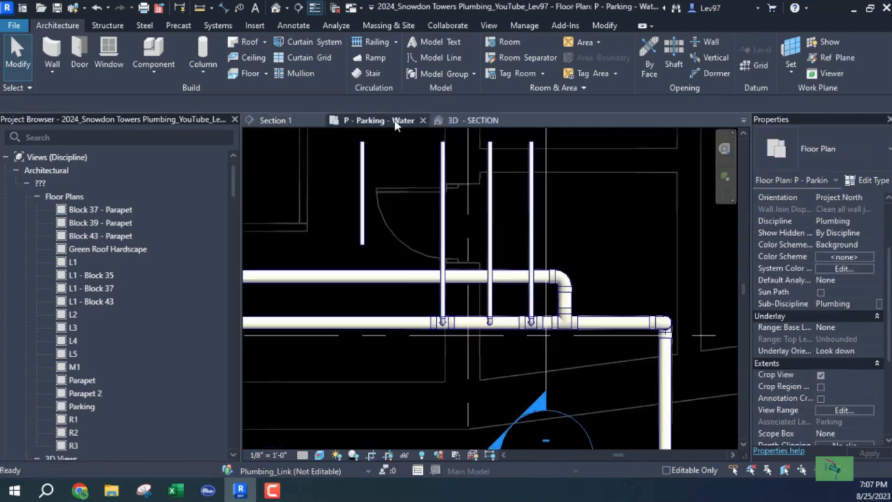
{"action": "key", "text": "Tab"}
{"action": "left_click", "coordinate": [496, 190]}
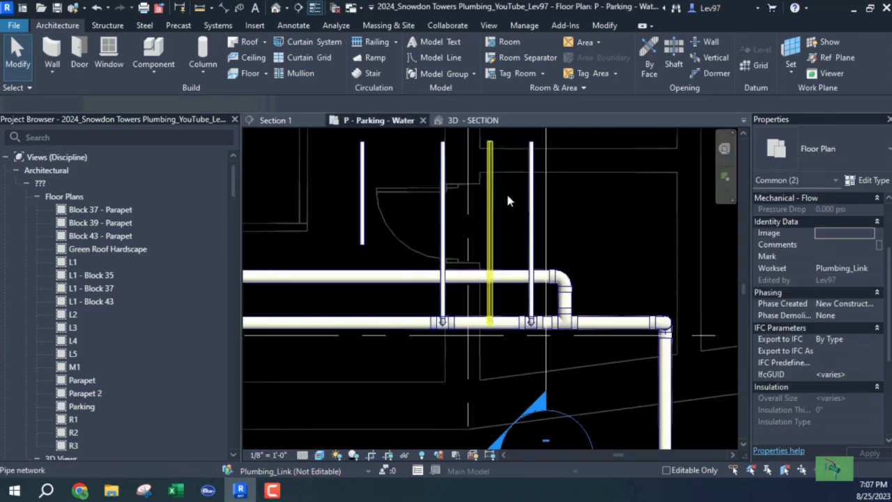
{"action": "key", "text": "Delete"}
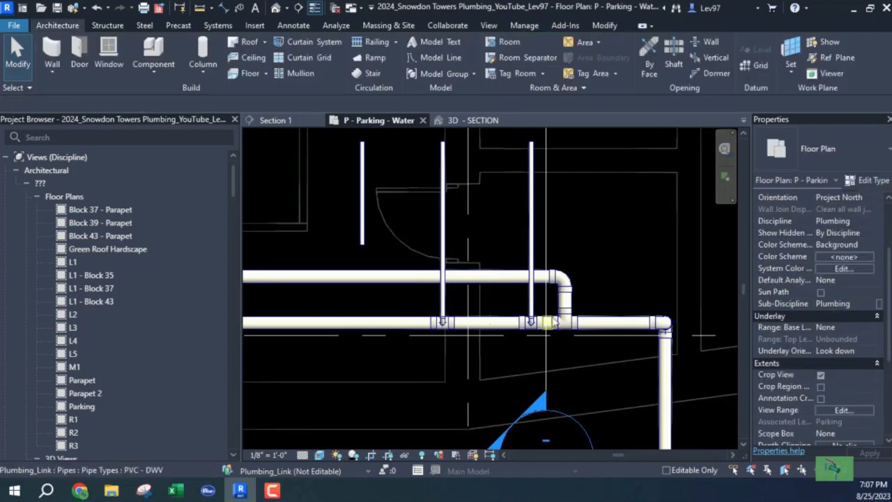
{"action": "left_click", "coordinate": [546, 252]}
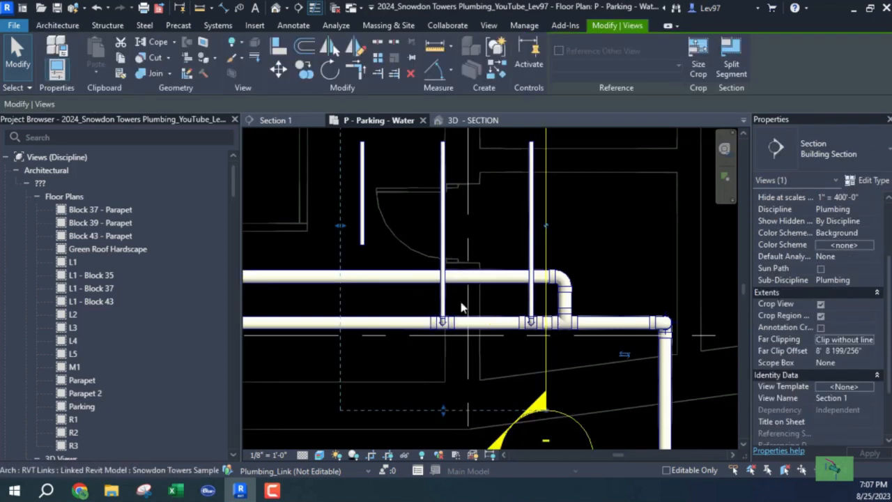
{"action": "left_click", "coordinate": [451, 235]}
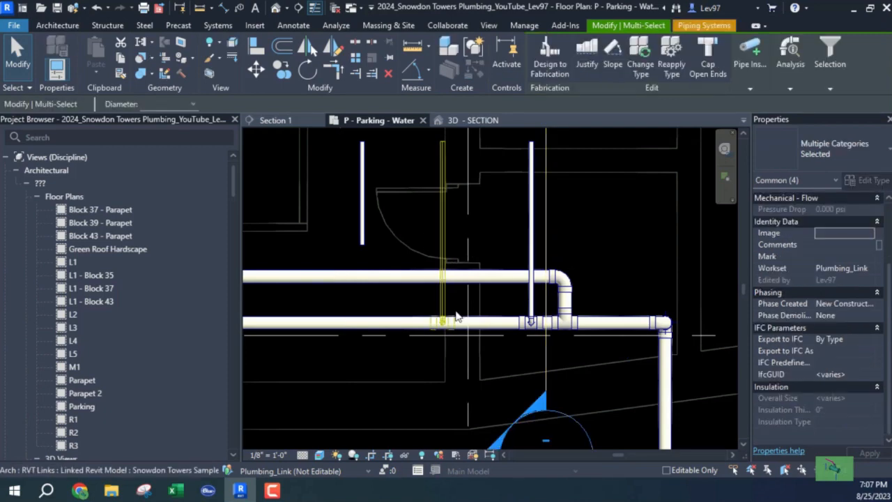
{"action": "key", "text": "Escape"}
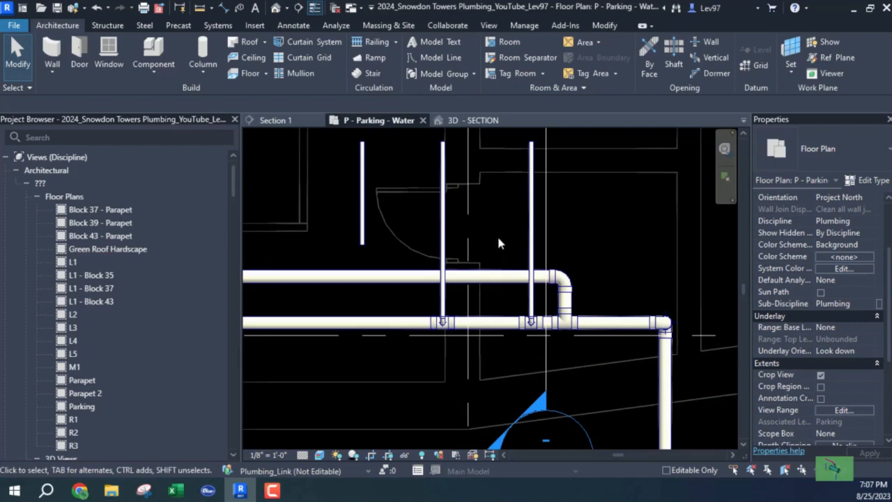
{"action": "left_click", "coordinate": [445, 214]}
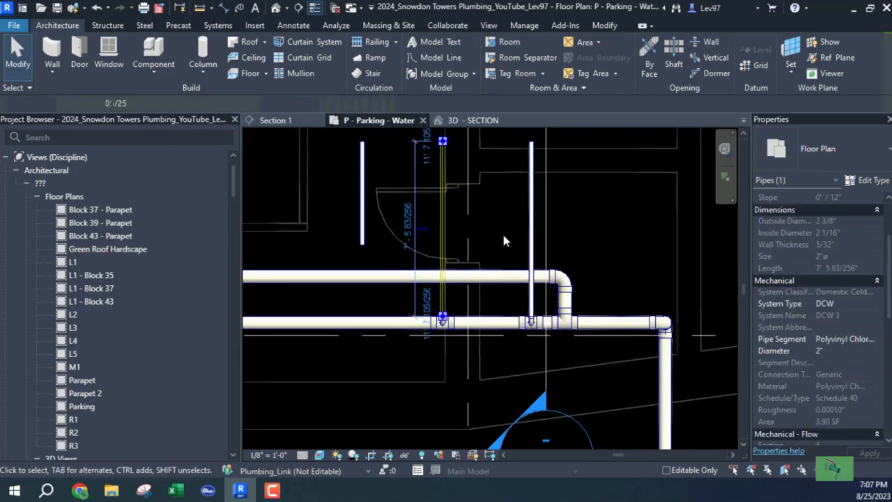
{"action": "left_click", "coordinate": [504, 241]}
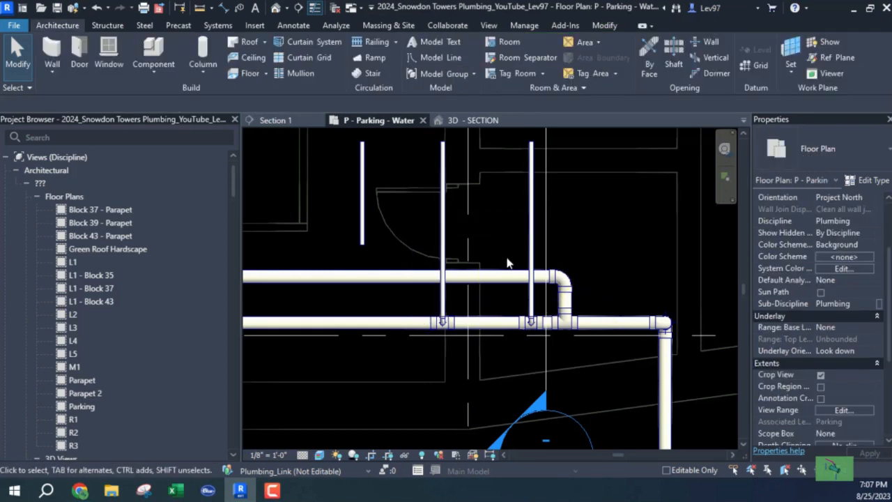
Step: Move the Section 1 line right in the plan, past the short pipe joining the two mains, and open Section 1
{"action": "left_click", "coordinate": [547, 245]}
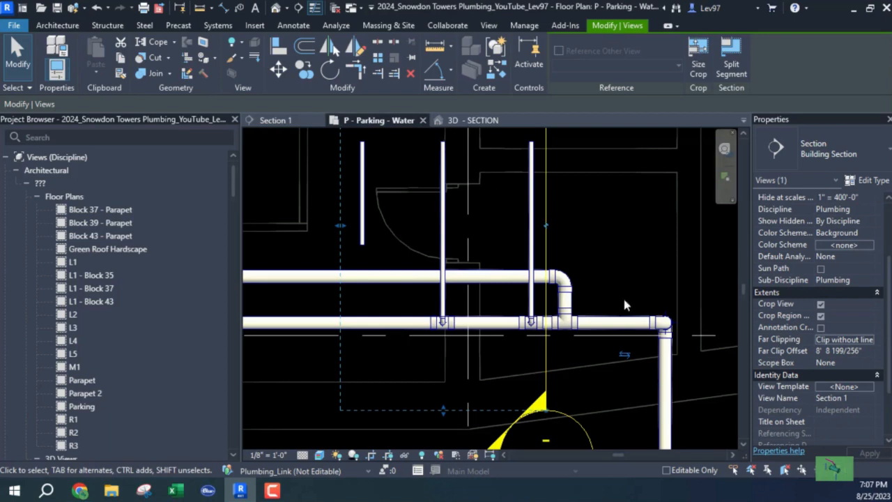
{"action": "left_click_drag", "start_coordinate": [547, 196], "coordinate": [597, 192]}
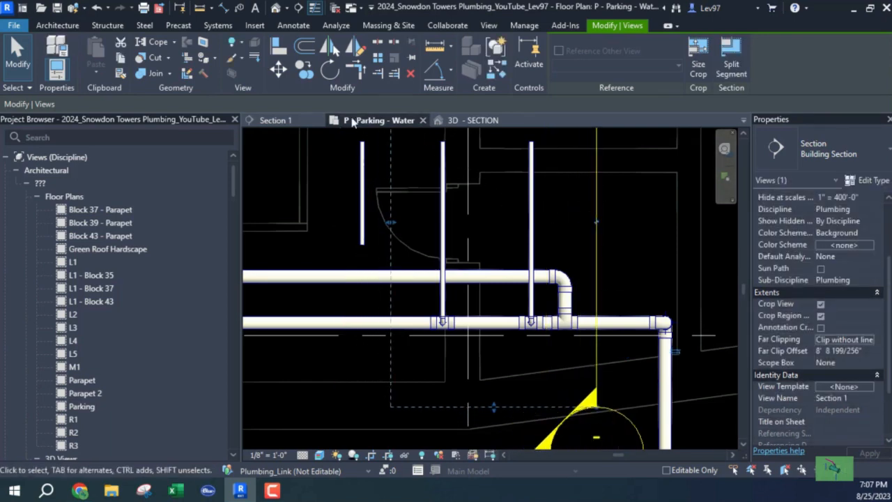
{"action": "left_click", "coordinate": [298, 122]}
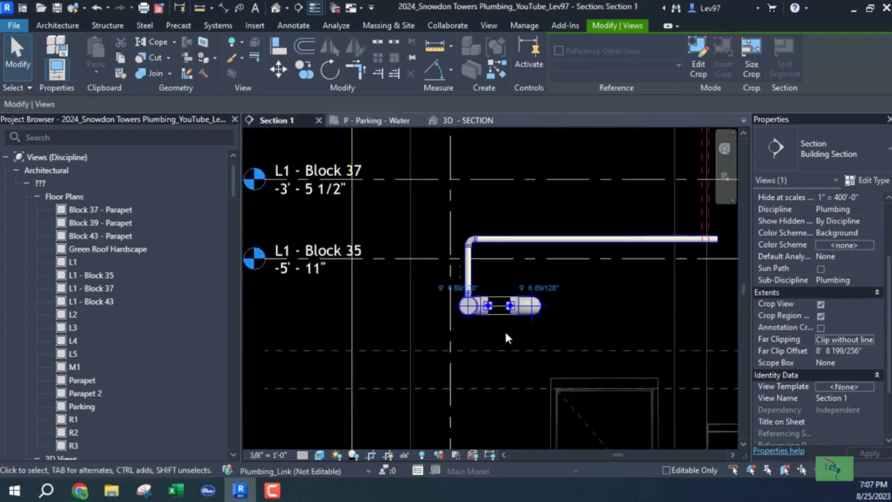
Step: In Section 1, lower the mains by their short connecting pipe to a middle elevation of about 8' 5" and inspect the detached tee
{"action": "left_click_drag", "start_coordinate": [504, 329], "coordinate": [505, 371]}
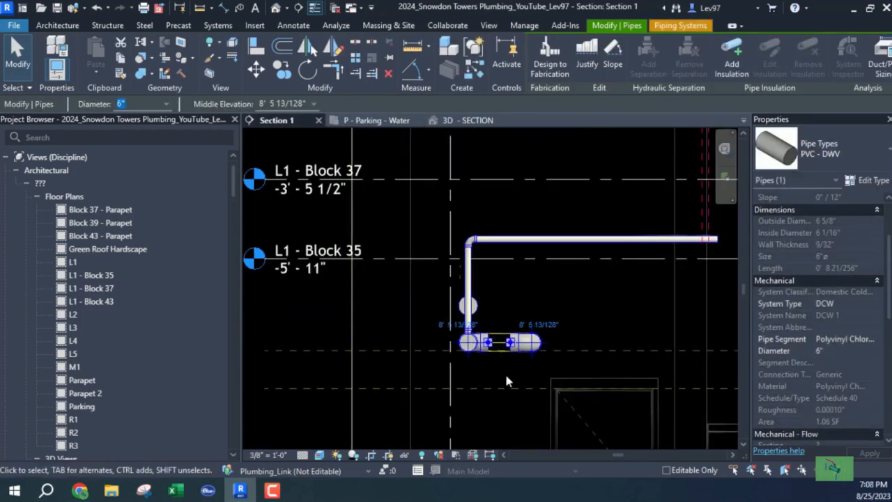
{"action": "left_click", "coordinate": [478, 307]}
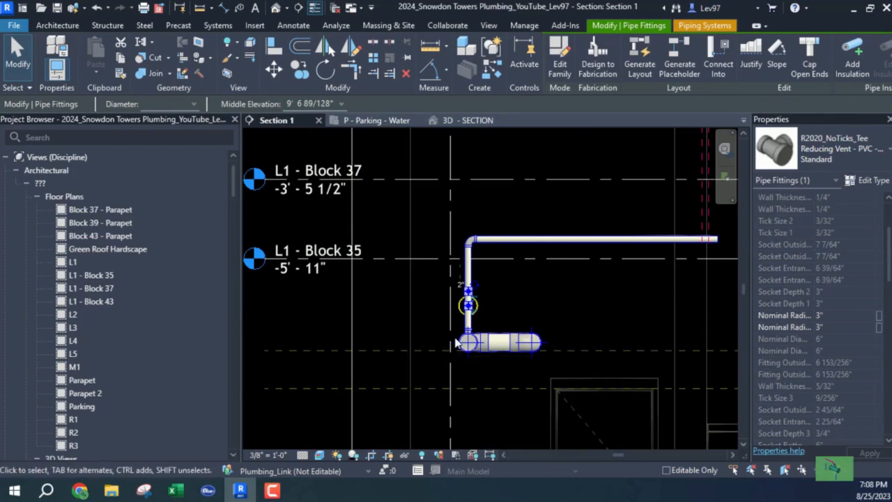
Step: In P - Parking - Water, delete the middle branch together with its riser and tee on the main
{"action": "left_click", "coordinate": [382, 121]}
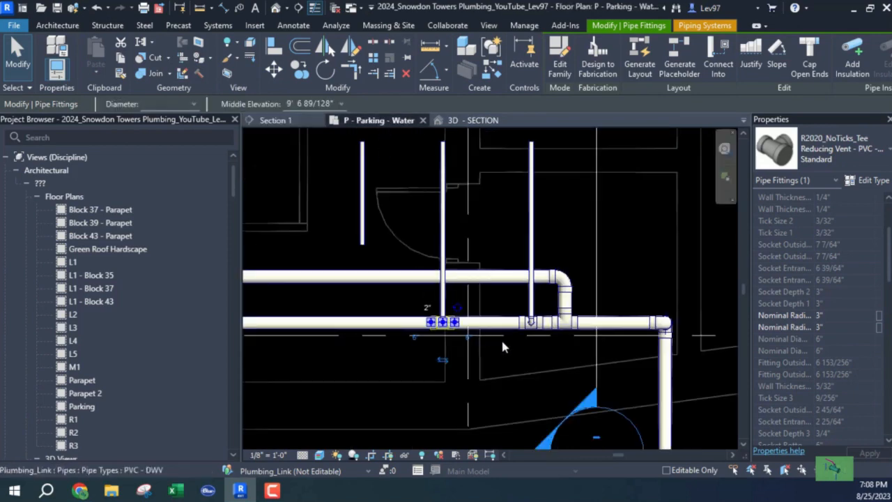
{"action": "left_click", "coordinate": [404, 220]}
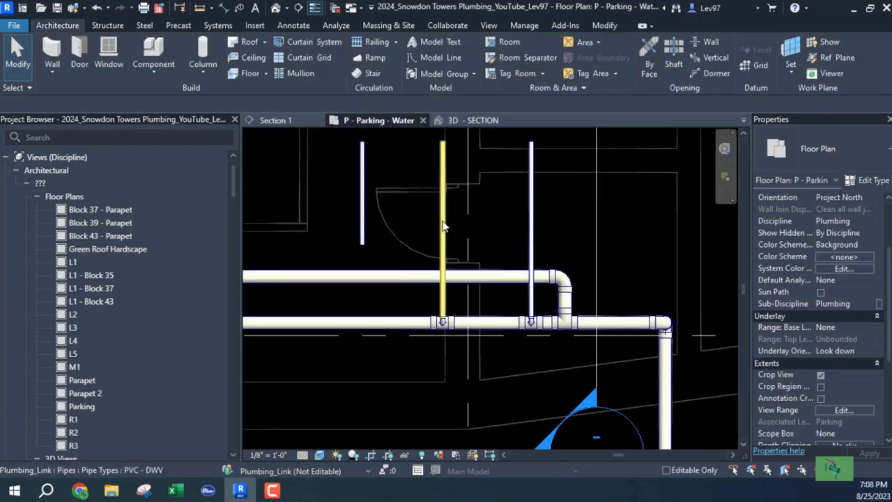
{"action": "key", "text": "Tab"}
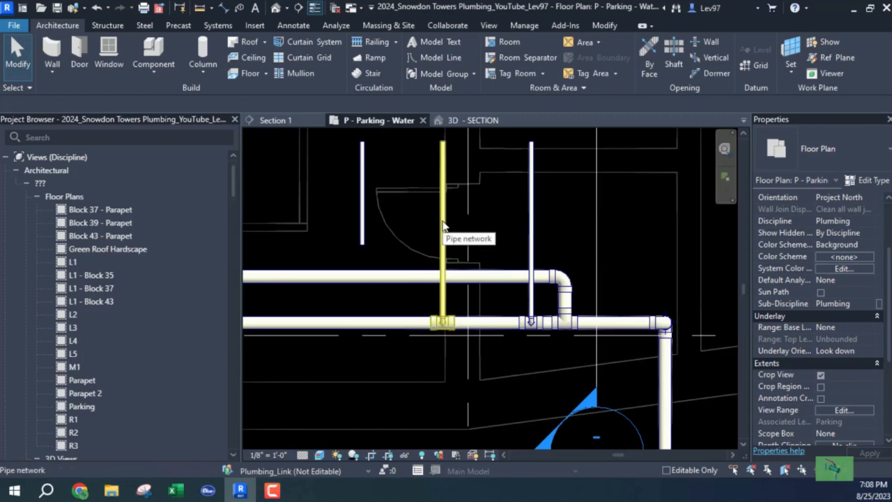
{"action": "left_click", "coordinate": [442, 229]}
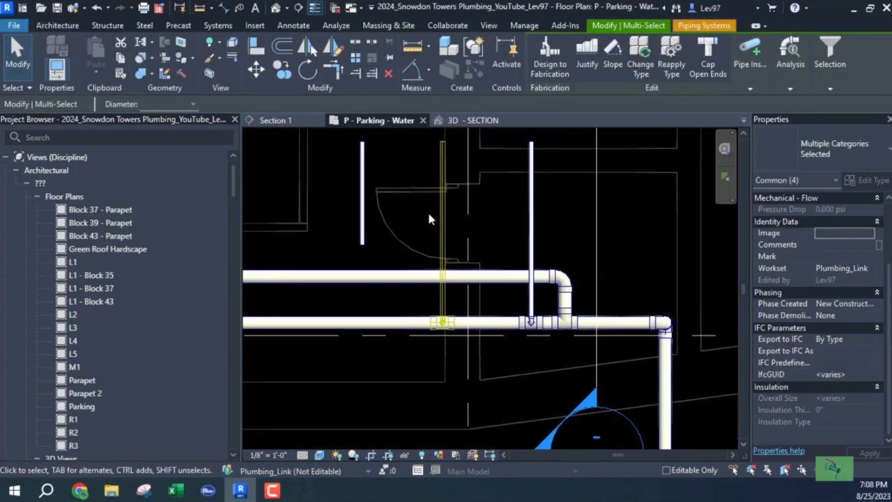
{"action": "key", "text": "Escape"}
Step: Move the loose 2" pipe right in the plan, parallel to and just left of the remaining connected branch
{"action": "middle_click_drag", "start_coordinate": [421, 238], "coordinate": [456, 229]}
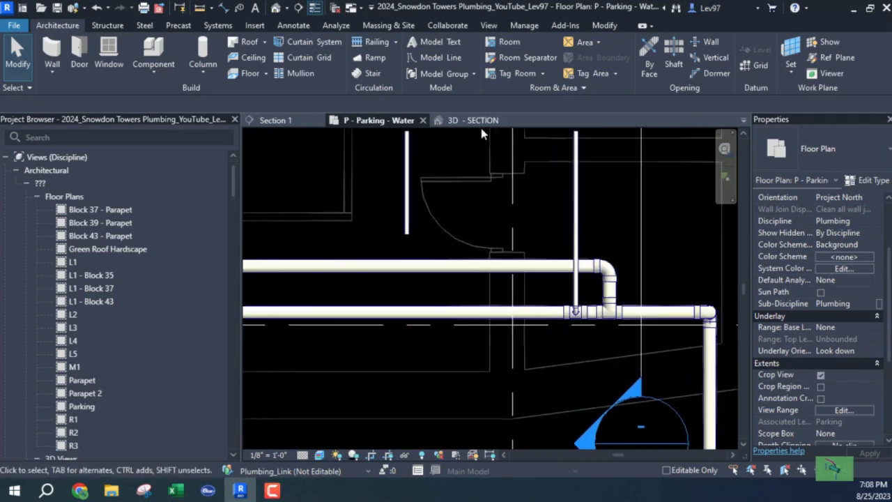
{"action": "left_click", "coordinate": [404, 210]}
{"action": "left_click_drag", "start_coordinate": [404, 210], "coordinate": [540, 226]}
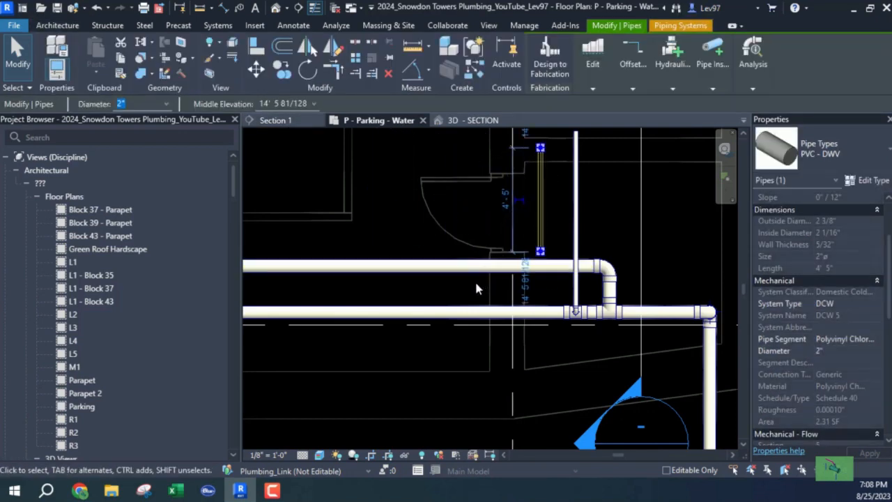
{"action": "left_click", "coordinate": [477, 288]}
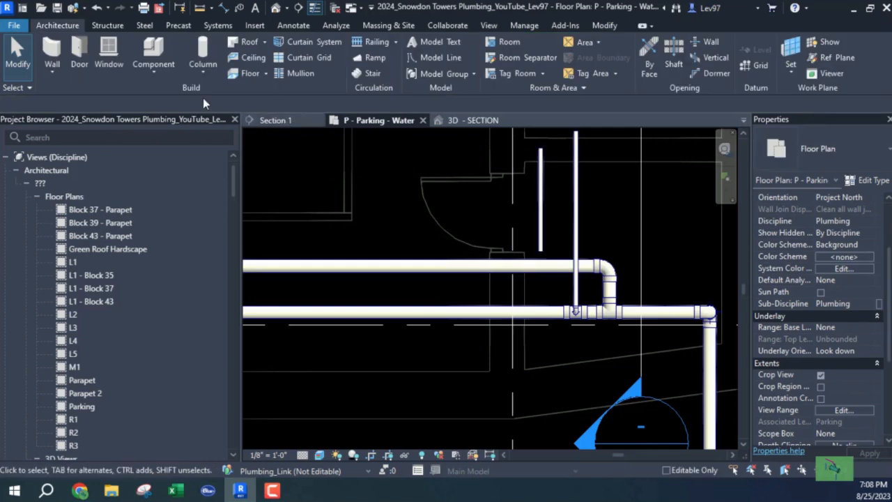
Step: In Section 1, lower the loose 2" pipe to a middle elevation of about 10' 7 3/4", between the connected branch and the main
{"action": "left_click", "coordinate": [274, 123]}
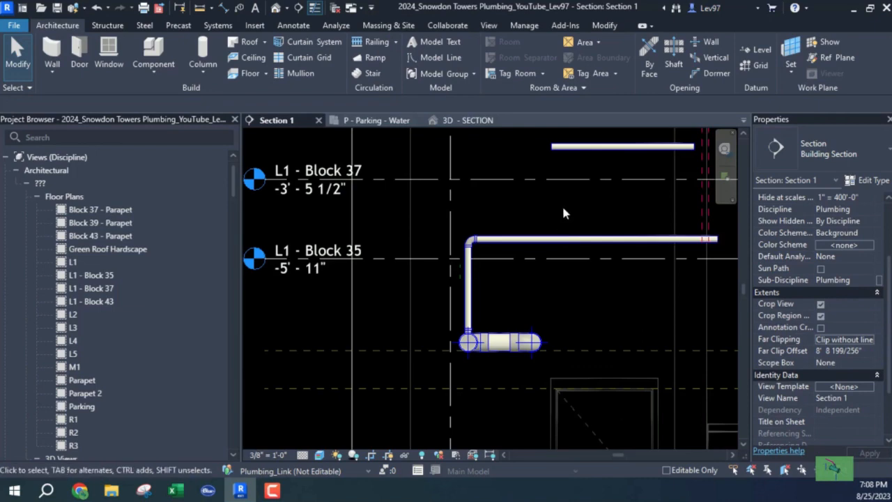
{"action": "scroll", "coordinate": [554, 248], "scroll_direction": "up", "scroll_amount": 1}
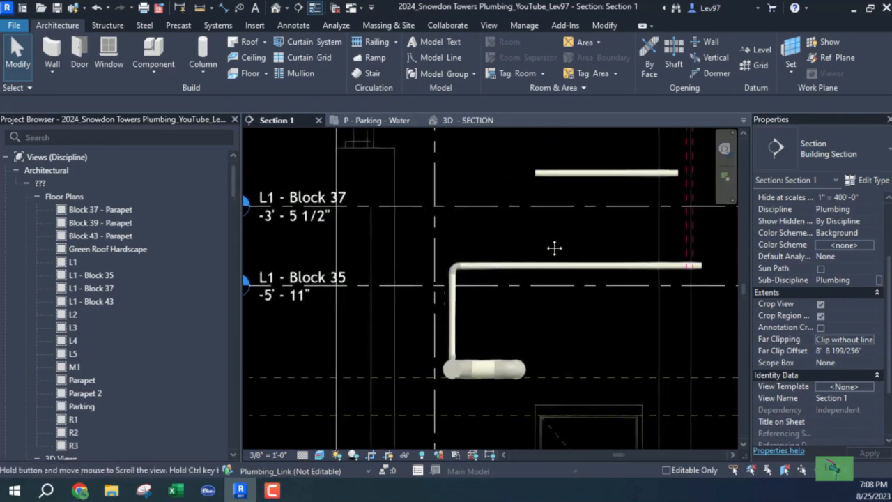
{"action": "left_click", "coordinate": [592, 180]}
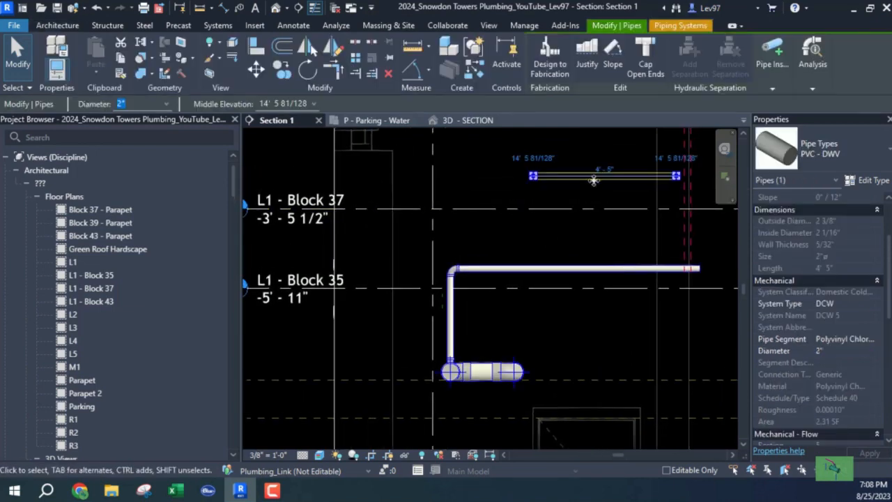
{"action": "left_click_drag", "start_coordinate": [588, 175], "coordinate": [592, 301]}
{"action": "left_click", "coordinate": [523, 311]}
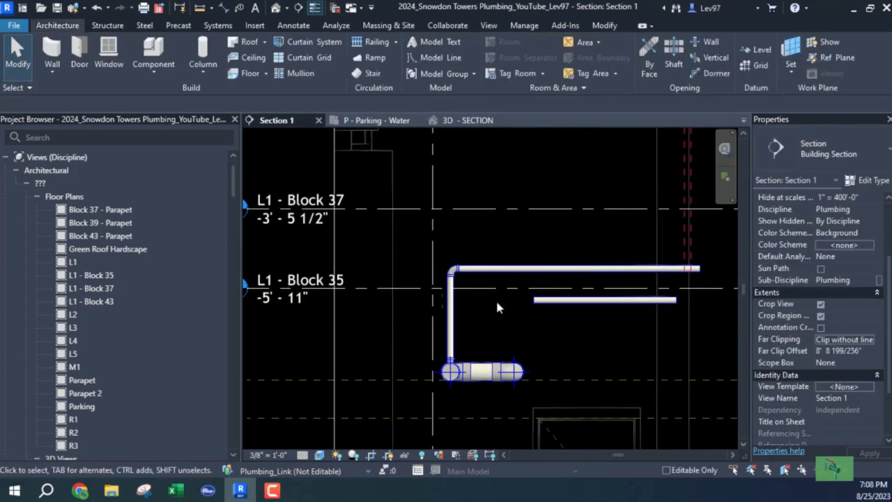
Step: In P - Parking - Water, extend the loose pipe's lower end to the main's centerline and connect it there
{"action": "left_click", "coordinate": [374, 123]}
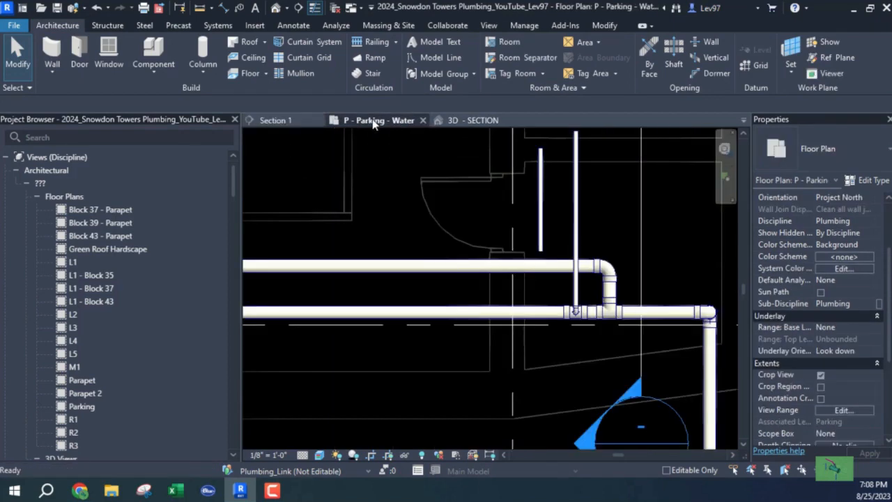
{"action": "left_click", "coordinate": [546, 233]}
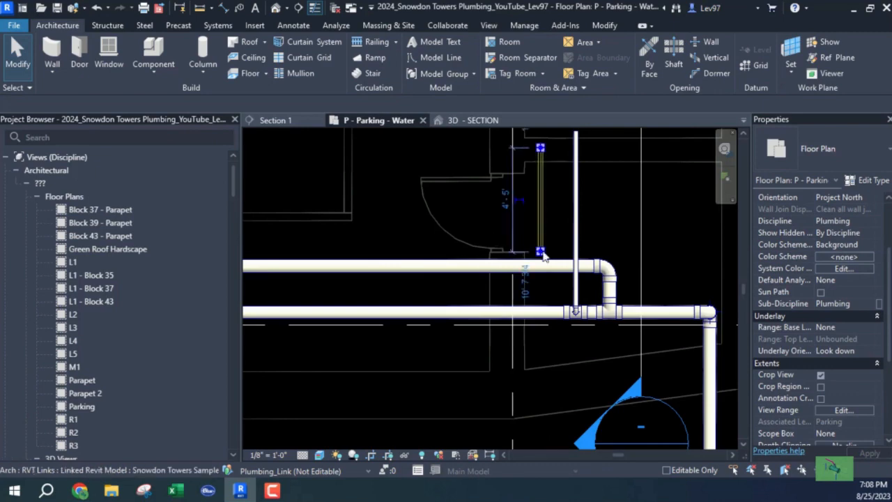
{"action": "scroll", "coordinate": [531, 250], "scroll_direction": "up", "scroll_amount": 2}
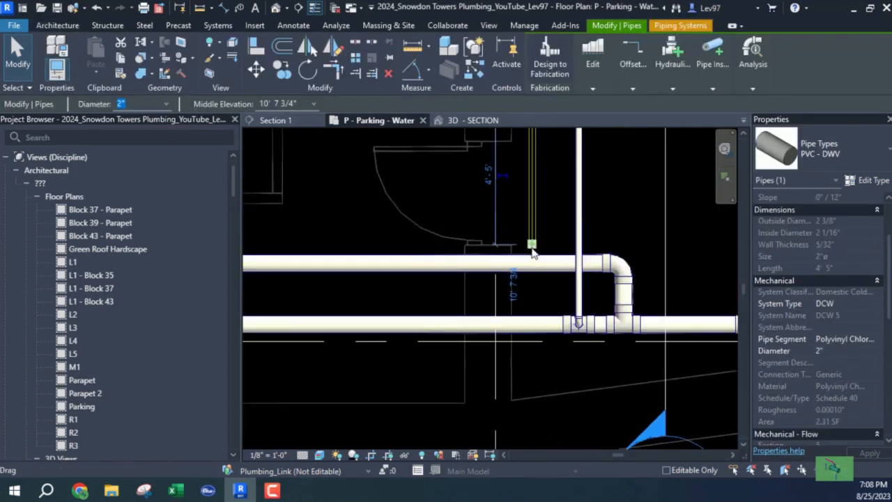
{"action": "left_click_drag", "start_coordinate": [534, 249], "coordinate": [533, 322]}
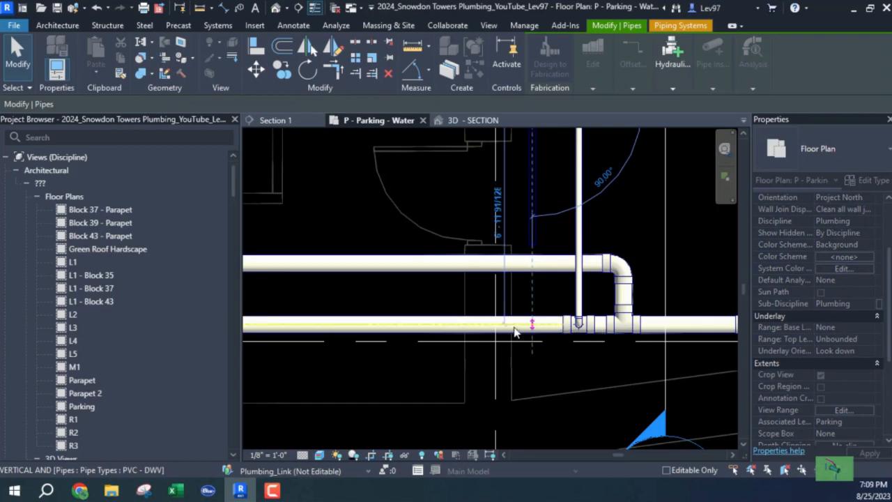
{"action": "key", "text": "Escape"}
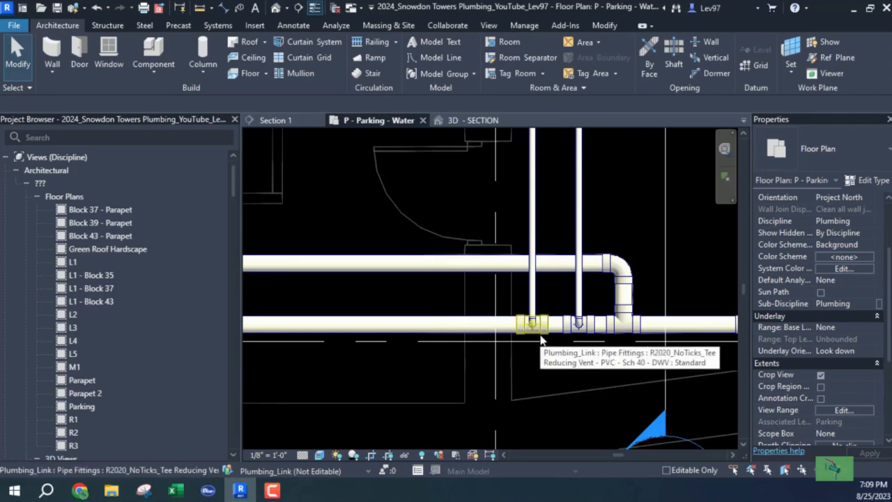
{"action": "left_click", "coordinate": [533, 212]}
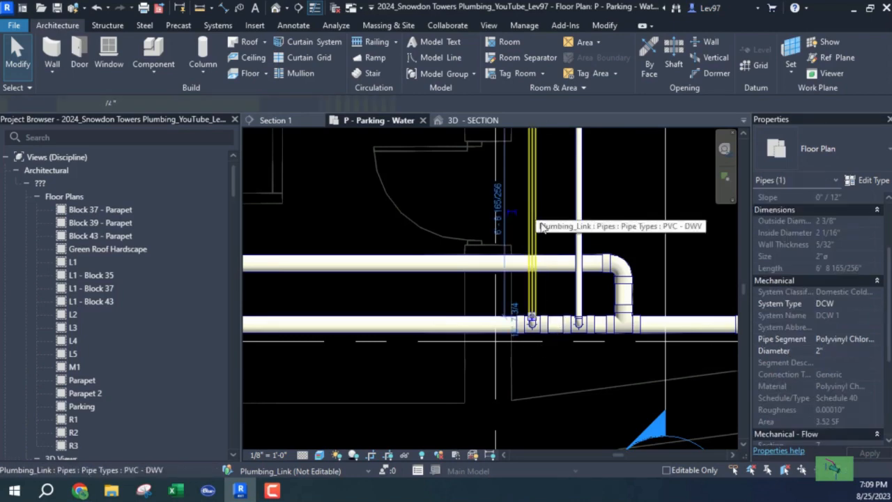
{"action": "key", "text": "Escape"}
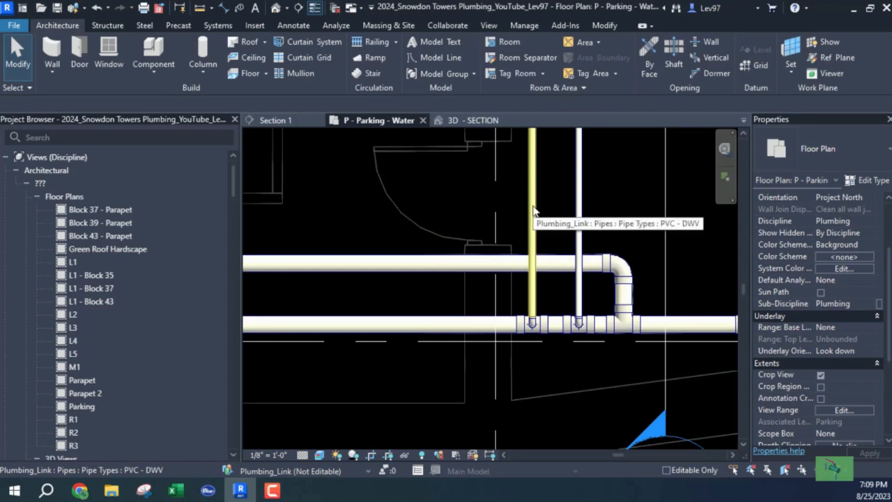
{"action": "left_click", "coordinate": [534, 212]}
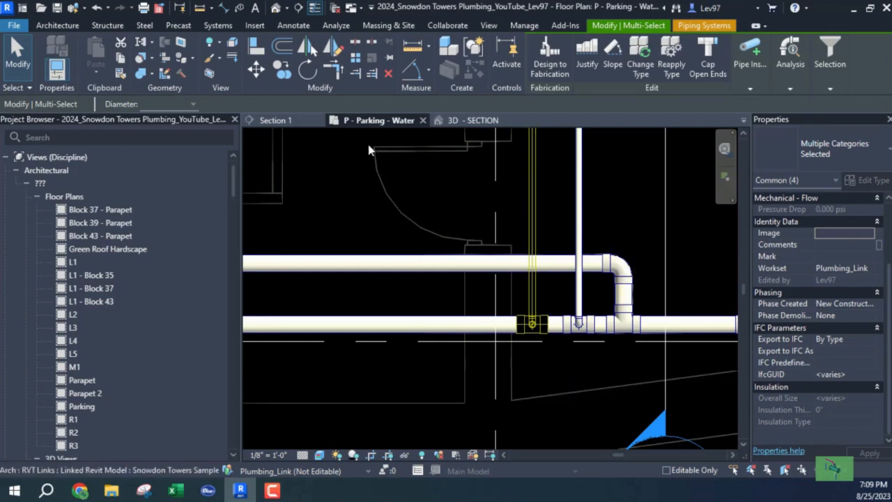
{"action": "left_click", "coordinate": [283, 76]}
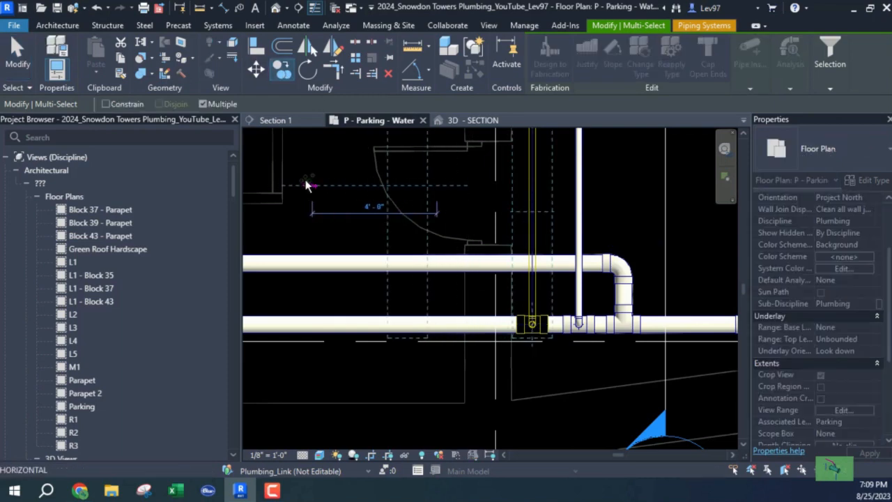
{"action": "key", "text": "Escape"}
{"action": "key", "text": "Escape"}
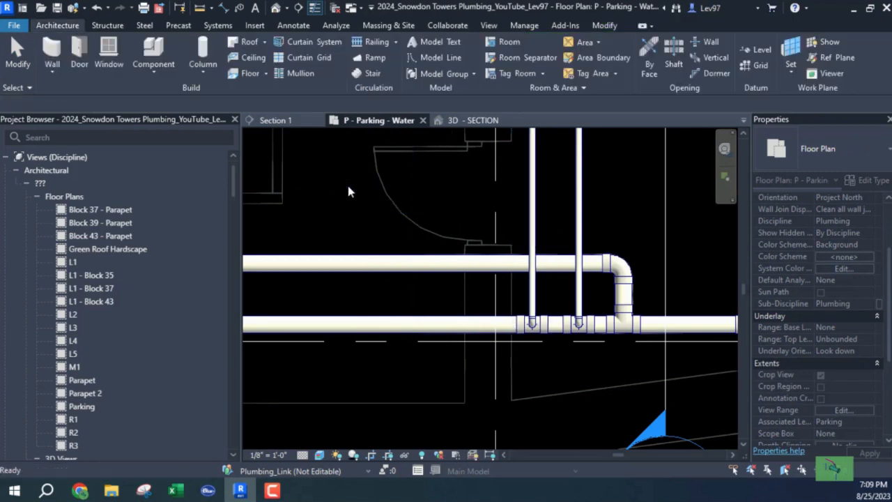
Step: In Section 1, raise the mains by their short connecting pipe to a middle elevation of about 9' 3"
{"action": "left_click", "coordinate": [667, 262]}
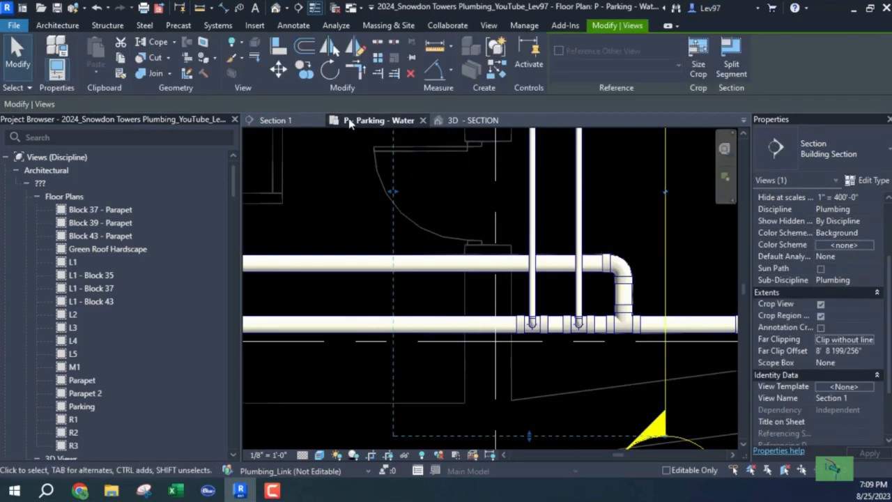
{"action": "left_click", "coordinate": [276, 123]}
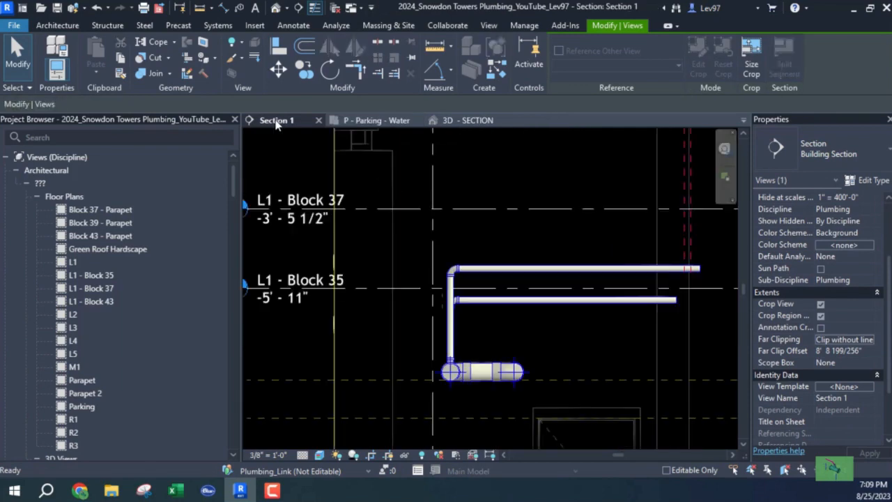
{"action": "left_click", "coordinate": [480, 373]}
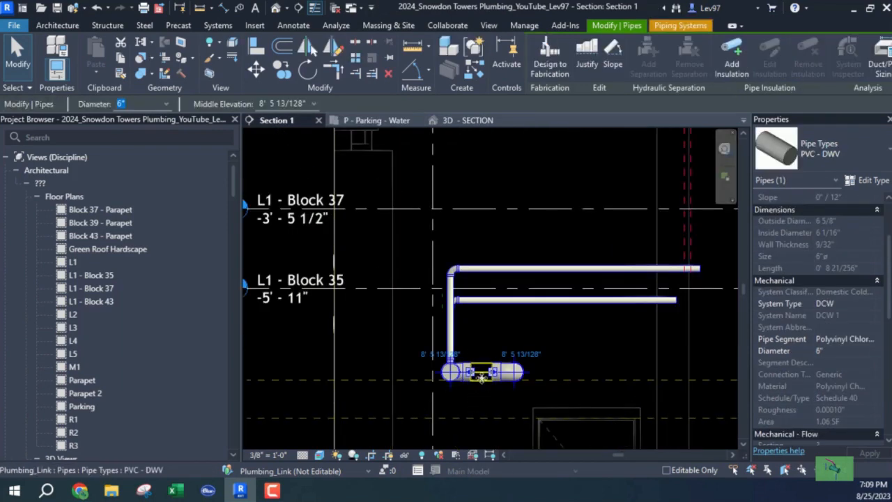
{"action": "mouse_move", "coordinate": [483, 341]}
{"action": "left_mouse_down"}
{"action": "mouse_move", "coordinate": [481, 375]}
{"action": "mouse_move", "coordinate": [484, 338]}
{"action": "mouse_move", "coordinate": [488, 347]}
{"action": "left_mouse_up"}
{"action": "scroll", "coordinate": [490, 349], "scroll_direction": "up", "scroll_amount": 2}
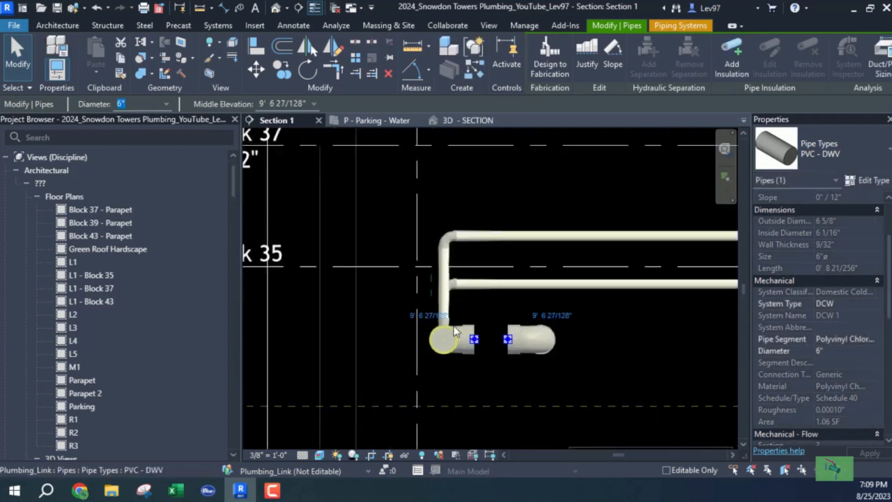
{"action": "left_click_drag", "start_coordinate": [496, 378], "coordinate": [453, 295]}
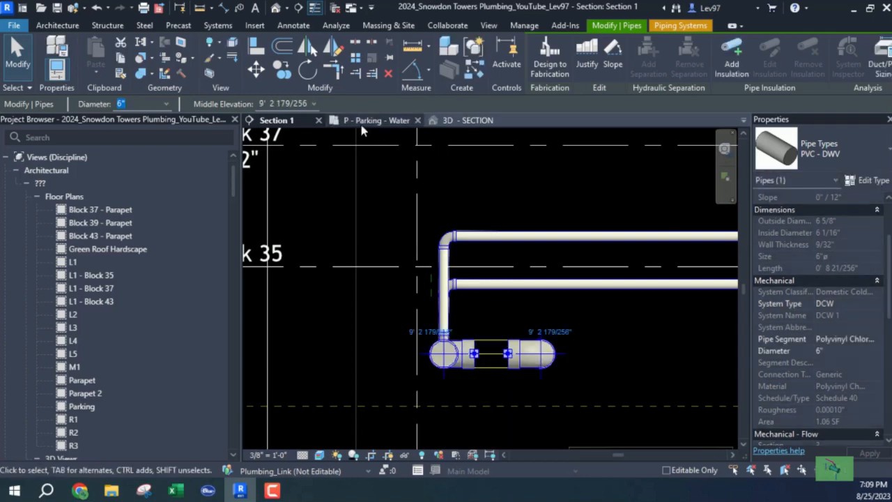
Step: In P - Parking - Water, offset a copy of the left branch pipe 1' 3" to its left
{"action": "left_click", "coordinate": [361, 122]}
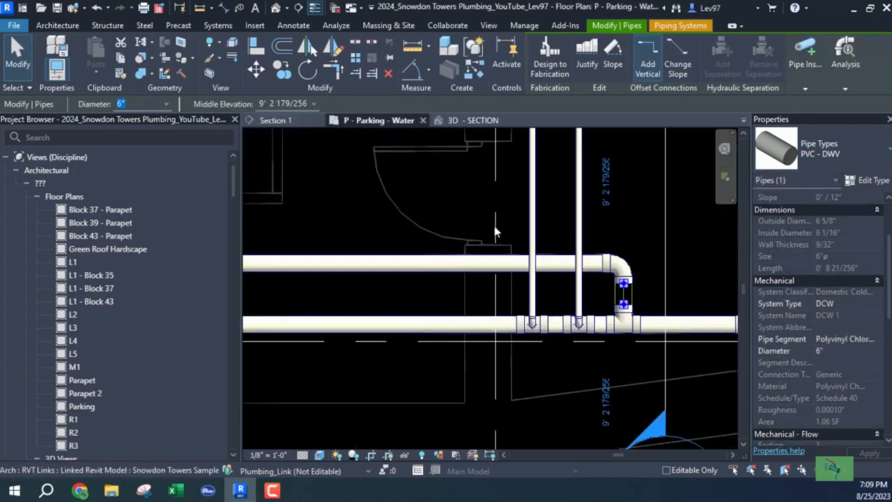
{"action": "middle_click_drag", "start_coordinate": [349, 219], "coordinate": [467, 302]}
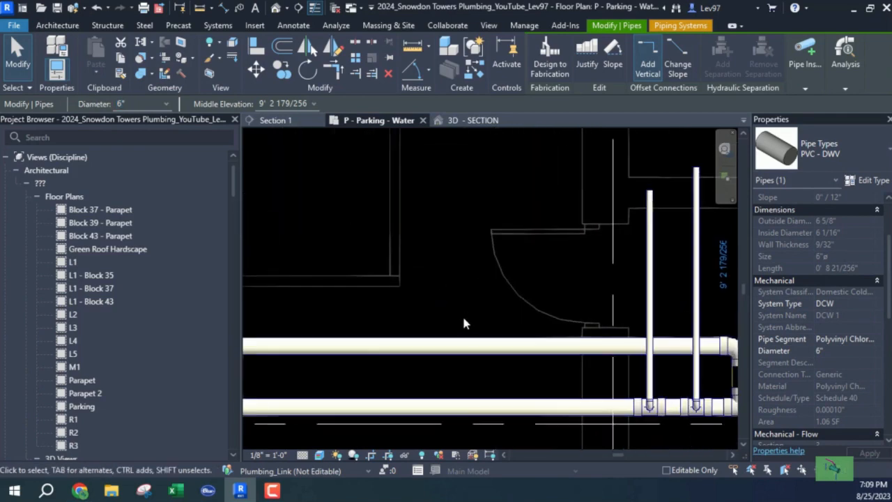
{"action": "key", "text": "Escape"}
{"action": "middle_click_drag", "start_coordinate": [502, 330], "coordinate": [338, 293]}
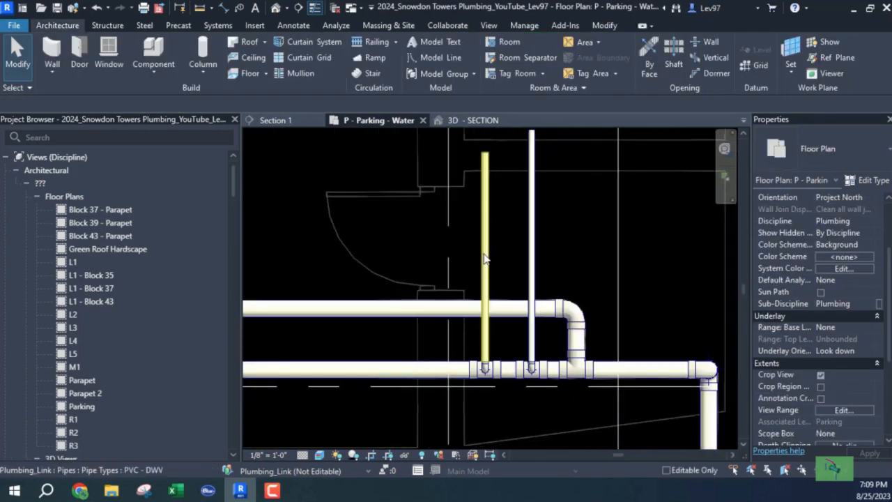
{"action": "key", "text": "Tab"}
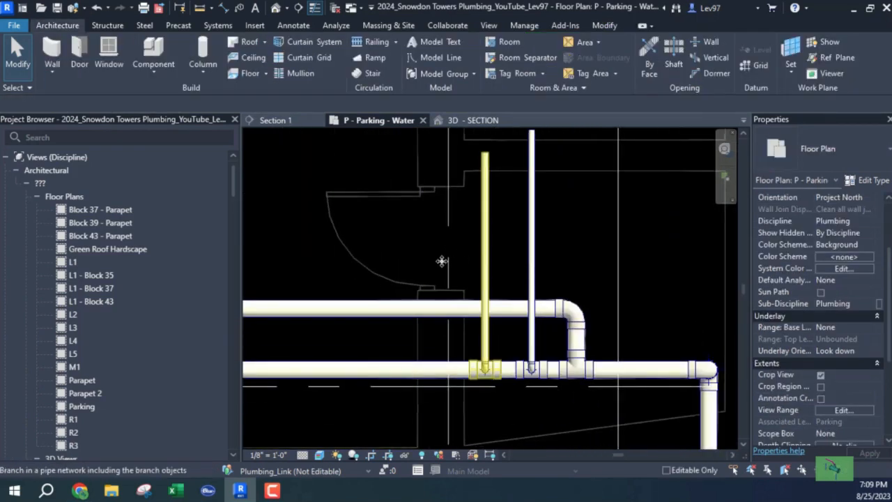
{"action": "left_click", "coordinate": [442, 262]}
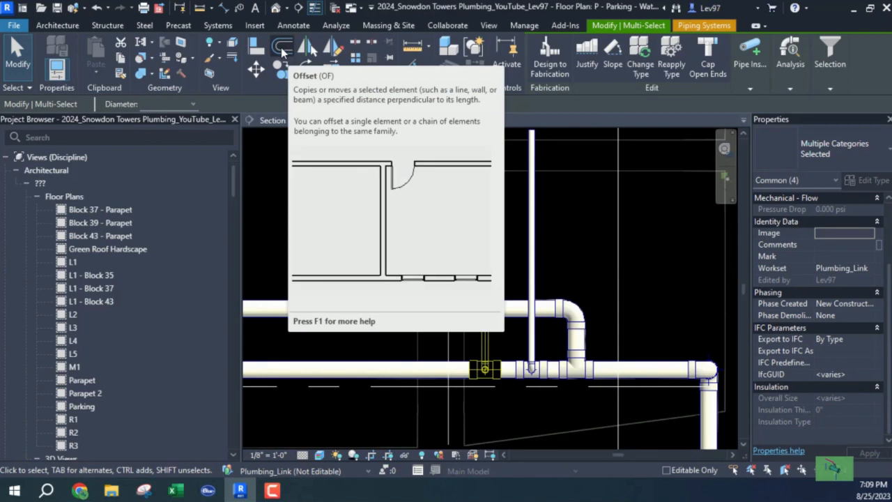
{"action": "left_click", "coordinate": [280, 47]}
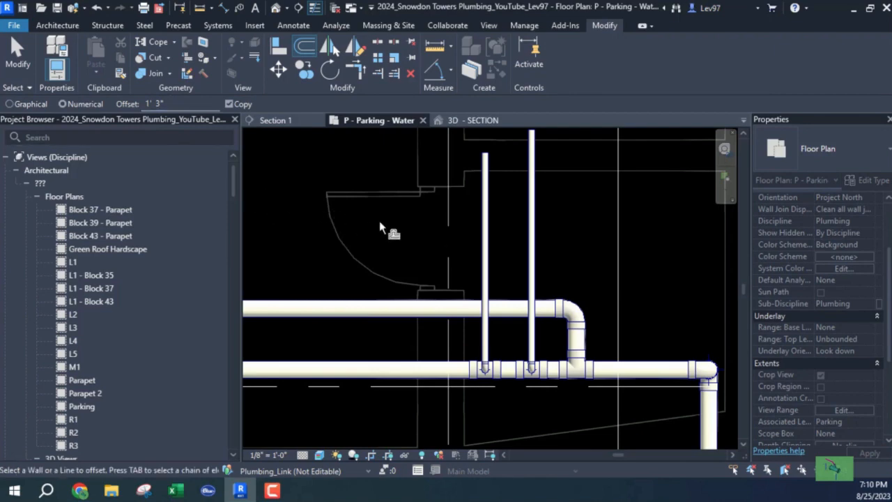
{"action": "left_click", "coordinate": [486, 248]}
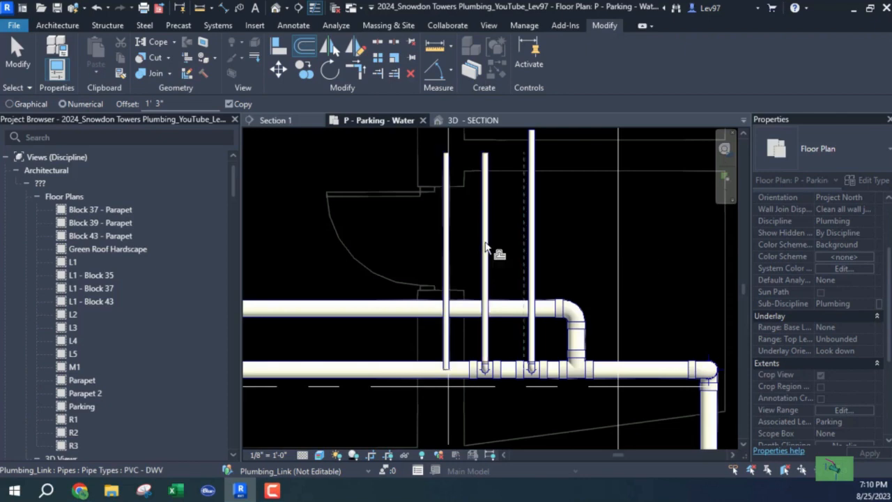
Step: Offset another copy of the branch pipe 1' 3" farther left, and undo both unconnected offset copies
{"action": "left_click", "coordinate": [440, 244]}
{"action": "key", "text": "Escape"}
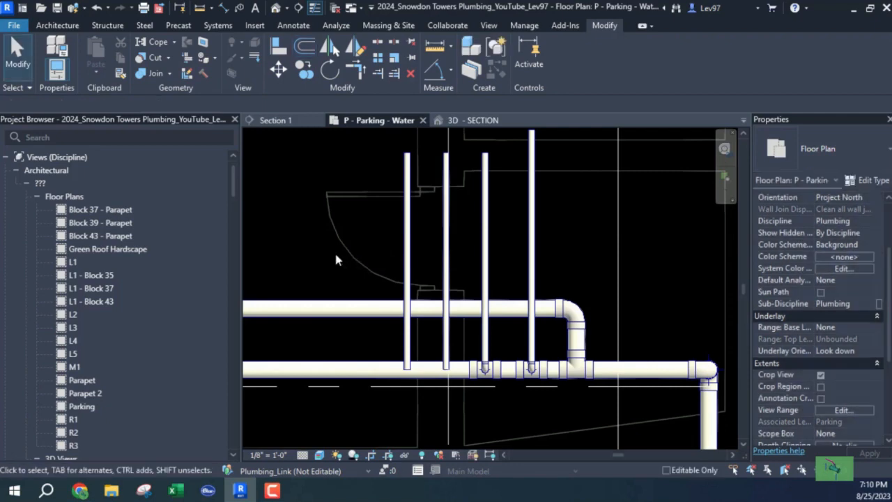
{"action": "left_click", "coordinate": [97, 7]}
{"action": "left_click", "coordinate": [96, 7]}
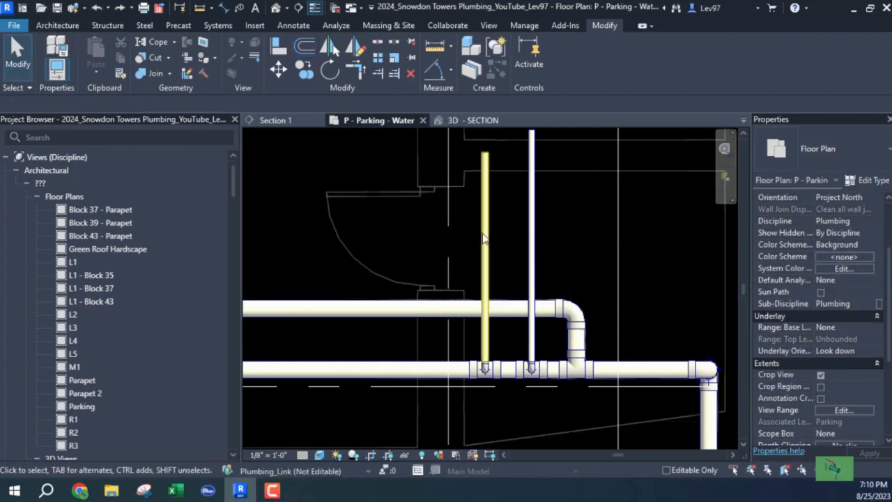
{"action": "key", "text": "Tab"}
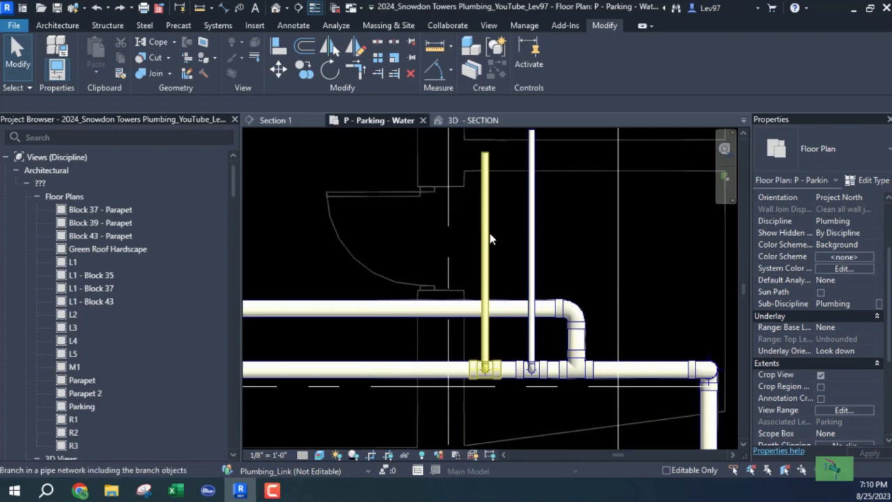
{"action": "left_click", "coordinate": [490, 238]}
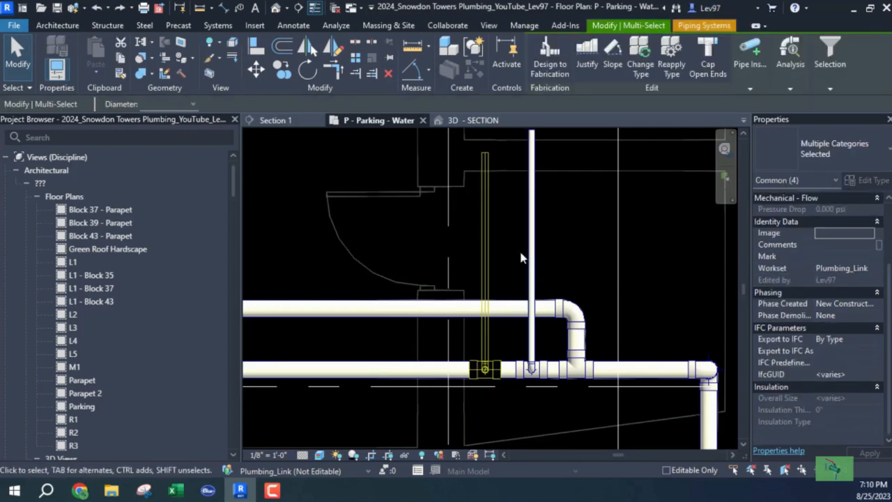
{"action": "left_click", "coordinate": [283, 73]}
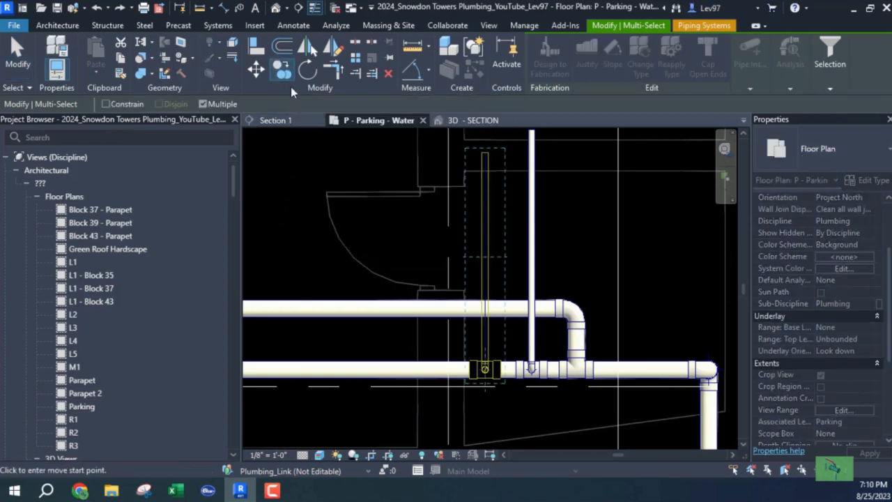
Step: Offset a copy of the left connected branch pipe 1' 3" to its left, check the copy and remove it
{"action": "left_click", "coordinate": [281, 50]}
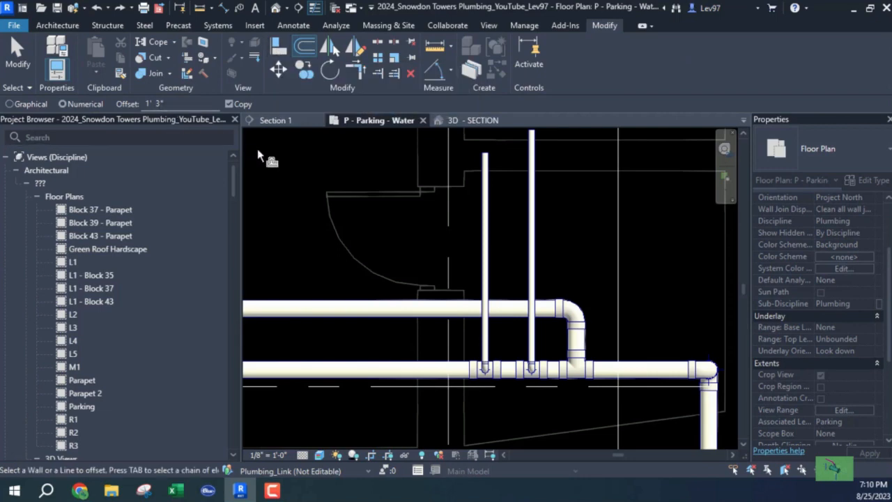
{"action": "left_click", "coordinate": [481, 242]}
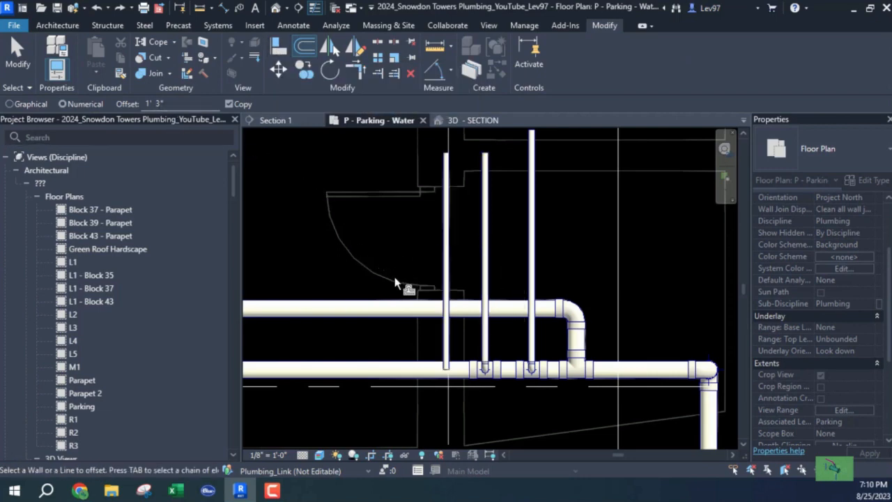
{"action": "key", "text": "Escape"}
{"action": "left_click", "coordinate": [446, 265]}
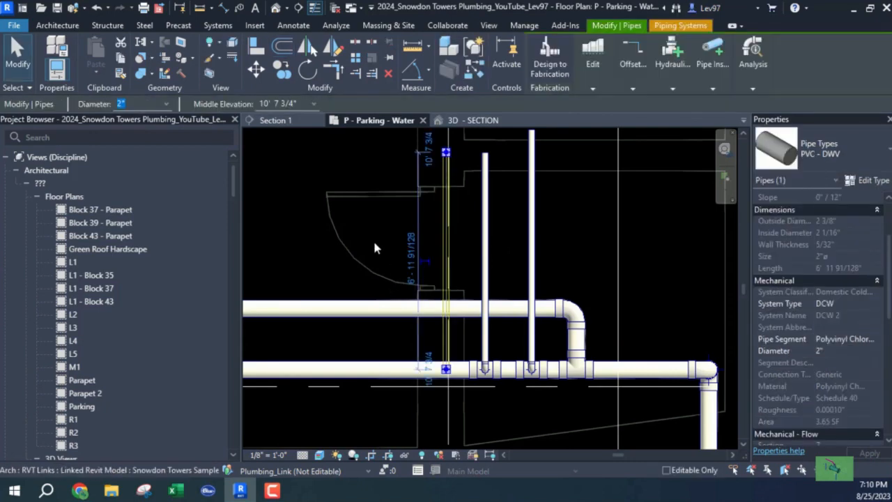
{"action": "key", "text": "Escape"}
{"action": "middle_click_drag", "start_coordinate": [380, 258], "coordinate": [450, 259]}
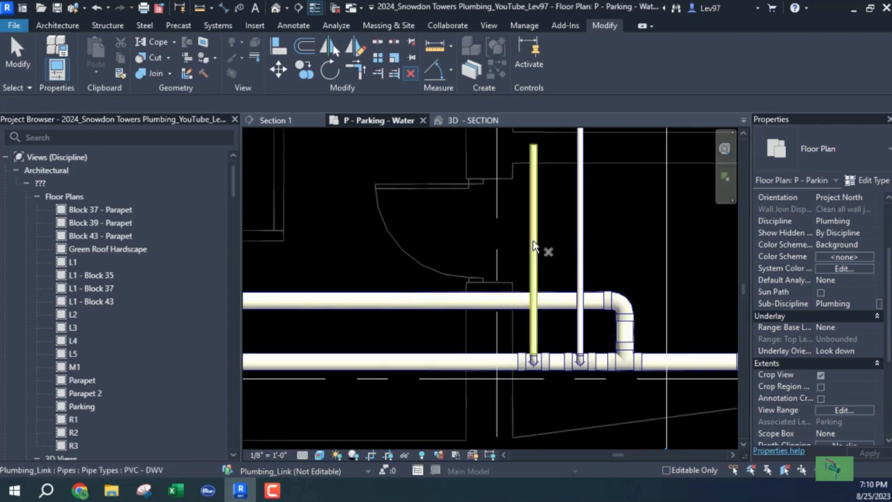
{"action": "middle_click_drag", "start_coordinate": [462, 228], "coordinate": [477, 253]}
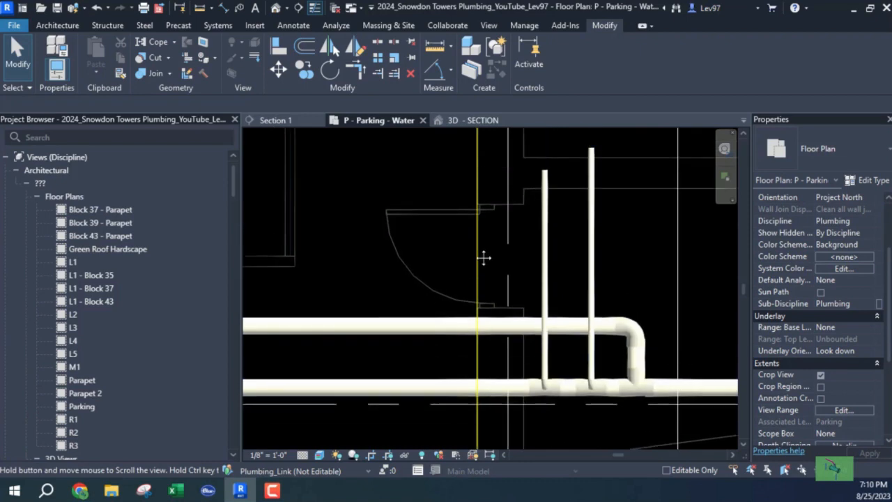
Step: Examine the left connected branch pipe in Section 1 and again in P - Parking - Water
{"action": "left_click", "coordinate": [546, 242]}
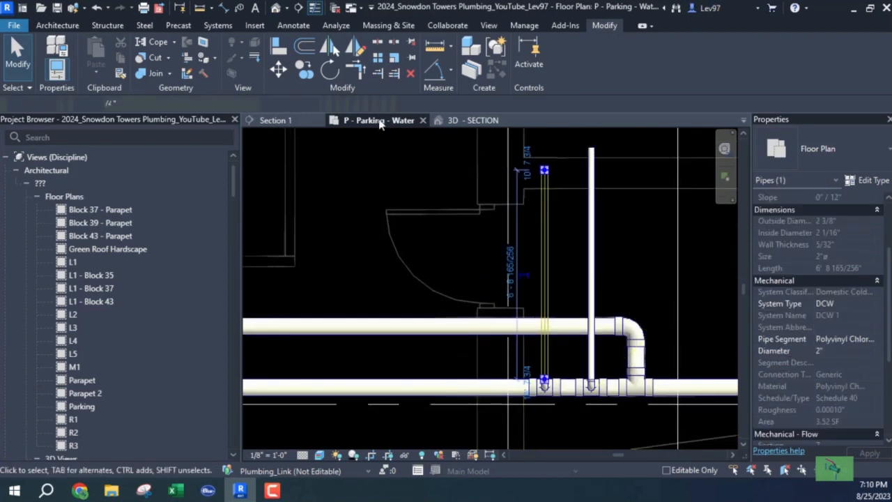
{"action": "left_click", "coordinate": [293, 121]}
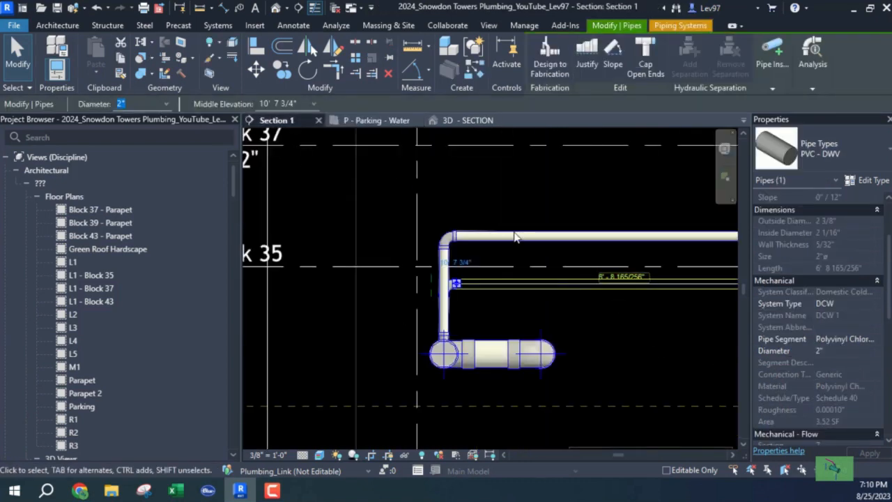
{"action": "left_click", "coordinate": [374, 121]}
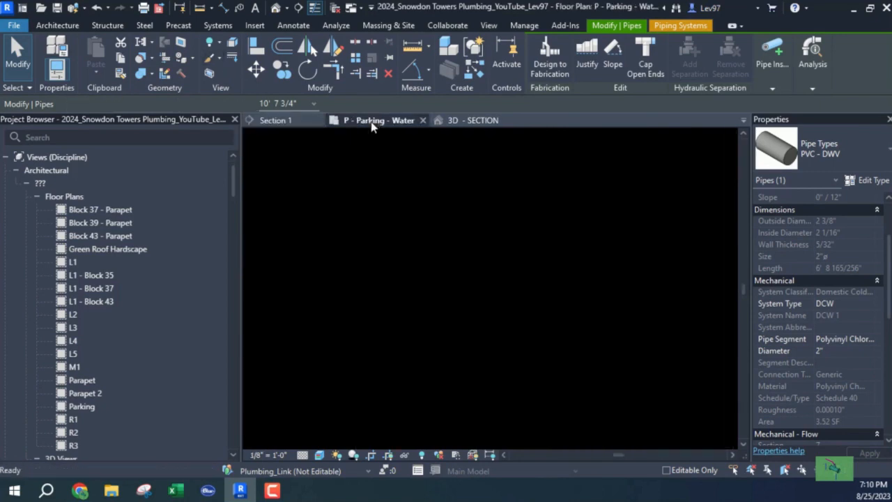
{"action": "left_click", "coordinate": [439, 271]}
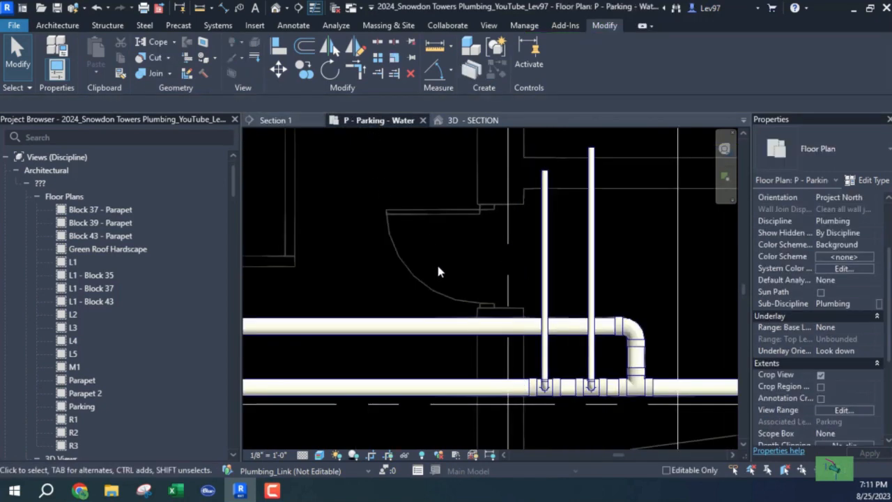
{"action": "left_click", "coordinate": [551, 242]}
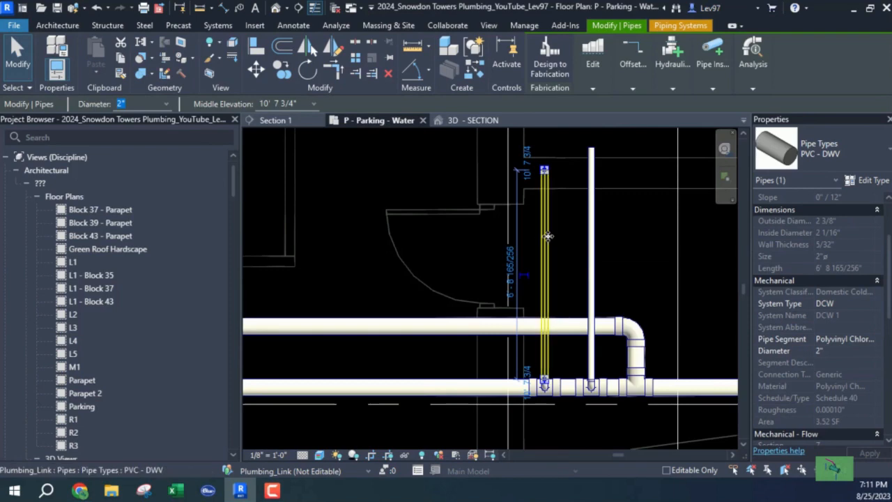
{"action": "middle_click_drag", "start_coordinate": [573, 311], "coordinate": [551, 200]}
{"action": "key", "text": "Escape"}
Step: Draw detail lines from the midpoint of the pipe between the two branch tees, about 10" up and about 1' 5" to the right
{"action": "scroll", "coordinate": [558, 289], "scroll_direction": "up", "scroll_amount": 5}
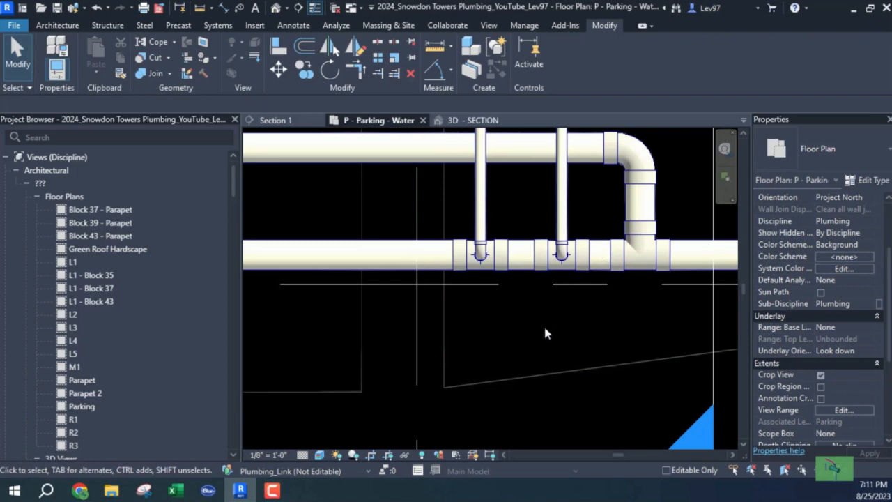
{"action": "key", "text": "d"}
{"action": "key", "text": "l"}
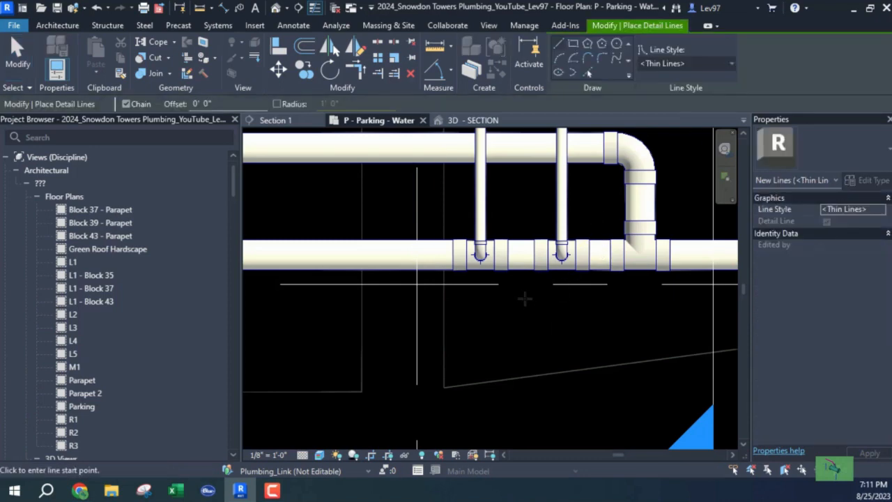
{"action": "left_click", "coordinate": [522, 284]}
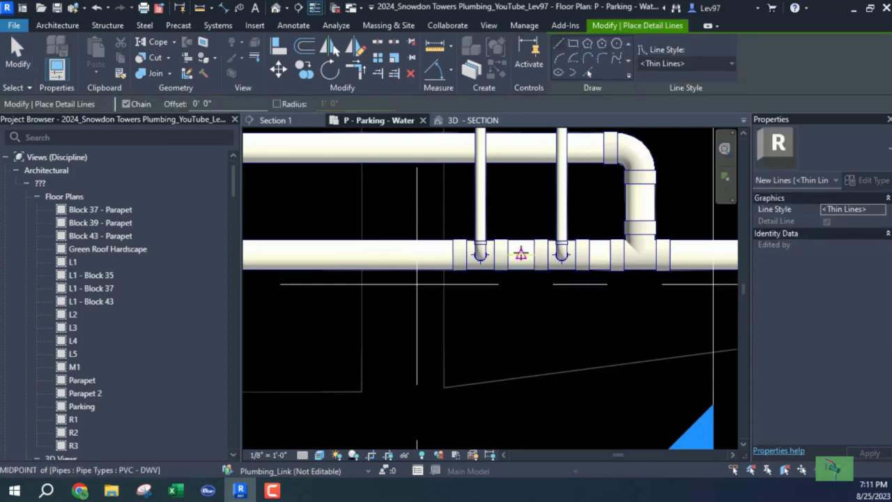
{"action": "left_click", "coordinate": [521, 209]}
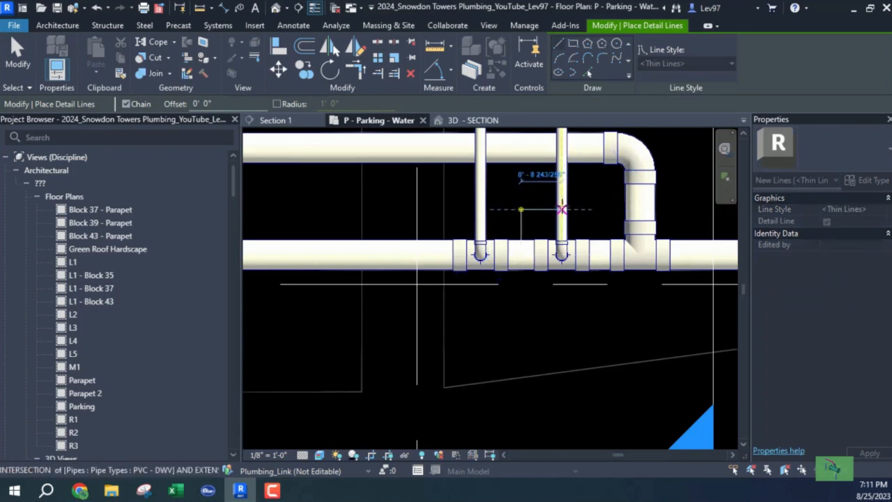
{"action": "left_click", "coordinate": [598, 209]}
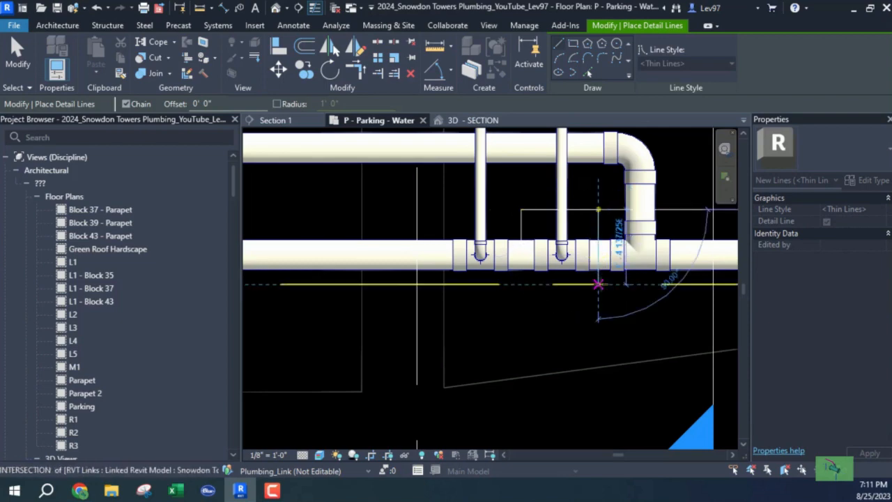
{"action": "key", "text": "Escape"}
{"action": "key", "text": "Escape"}
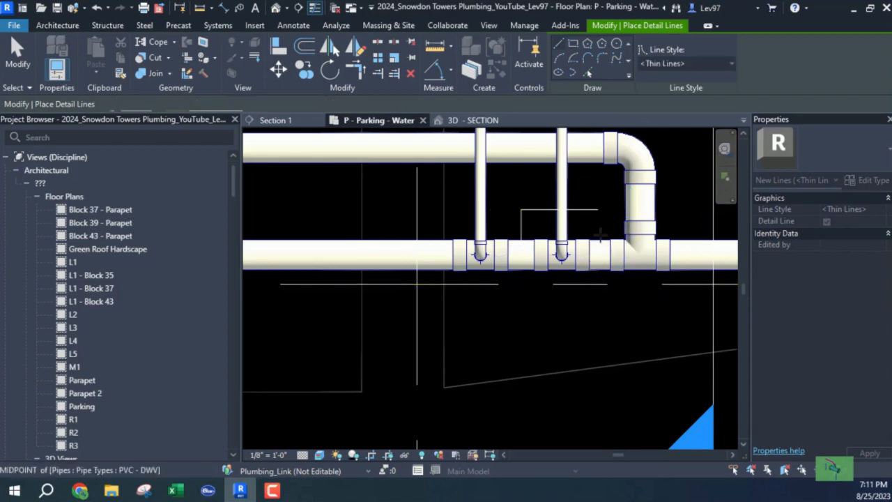
{"action": "left_click", "coordinate": [543, 219]}
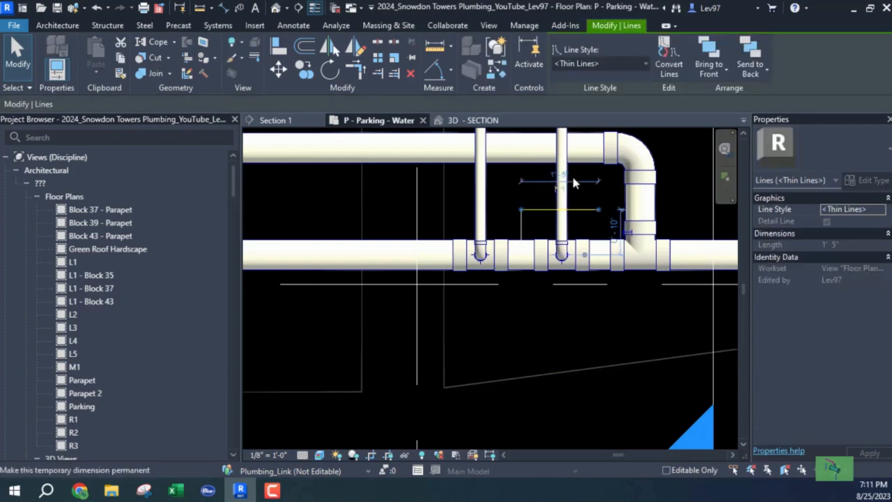
{"action": "scroll", "coordinate": [547, 199], "scroll_direction": "up", "scroll_amount": 5}
{"action": "scroll", "coordinate": [535, 206], "scroll_direction": "down", "scroll_amount": 5}
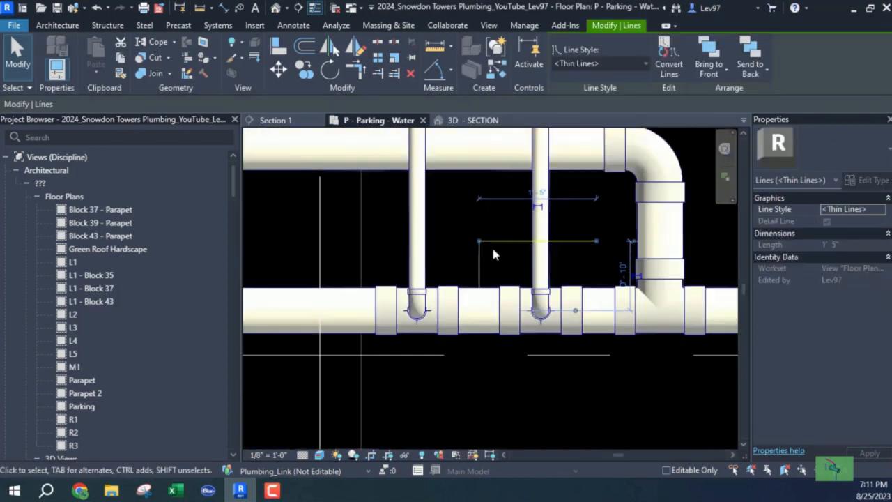
Step: Delete the horizontal and vertical detail lines drawn between the two branches
{"action": "key", "text": "Escape"}
{"action": "left_click", "coordinate": [513, 241]}
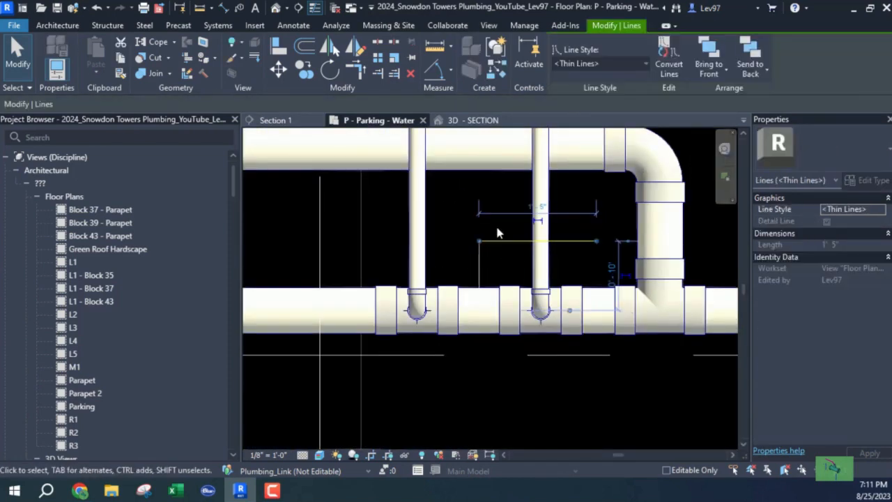
{"action": "key", "text": "Delete"}
{"action": "left_click", "coordinate": [479, 268]}
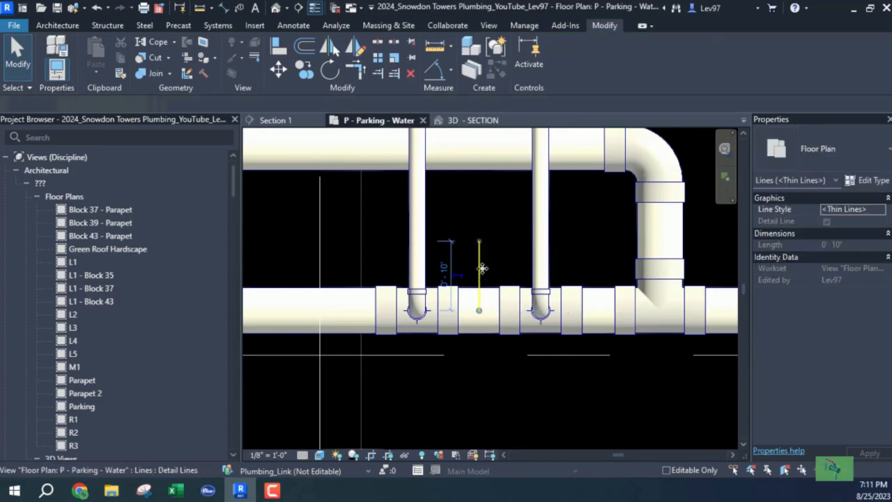
{"action": "key", "text": "Delete"}
Step: Nudge the left branch pipe to the right until its centerline is about 1' 3" from the neighboring branch
{"action": "scroll", "coordinate": [480, 255], "scroll_direction": "down", "scroll_amount": 3}
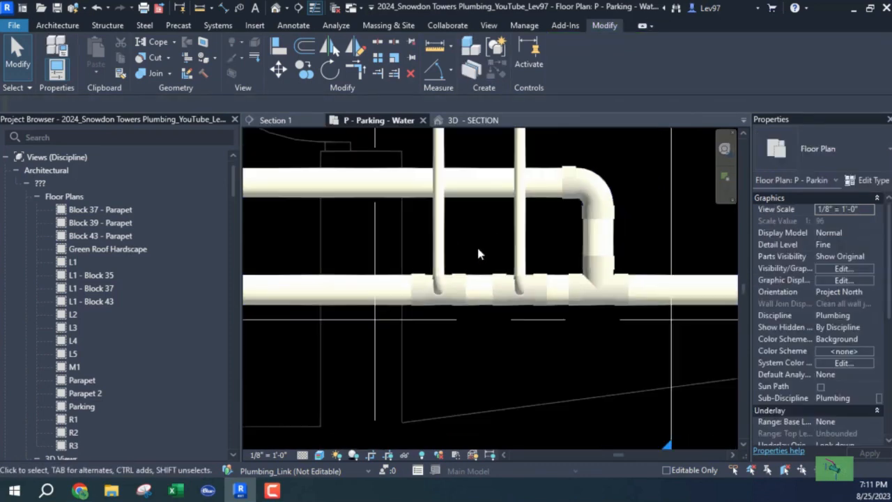
{"action": "middle_click_drag", "start_coordinate": [481, 255], "coordinate": [496, 307]}
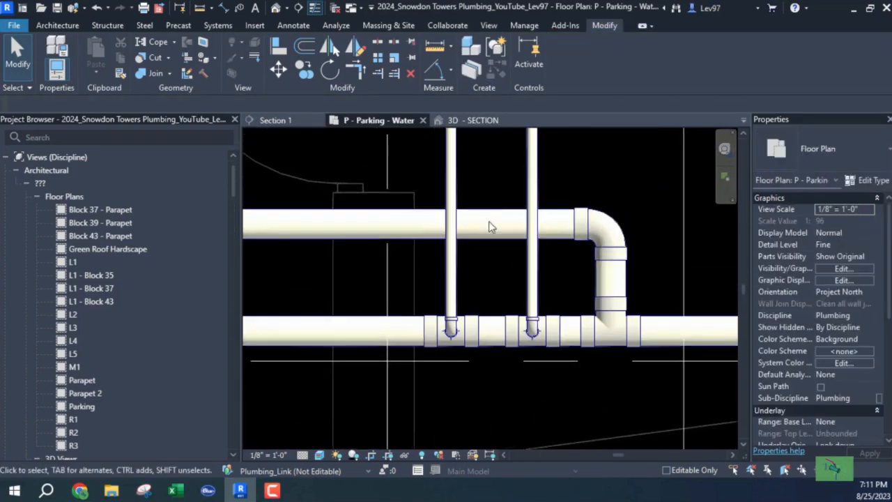
{"action": "left_click", "coordinate": [453, 182]}
{"action": "key", "text": "Right"}
{"action": "key", "text": "Right"}
{"action": "key", "text": "Right"}
{"action": "key", "text": "Right"}
{"action": "key", "text": "Right"}
{"action": "key", "text": "Right"}
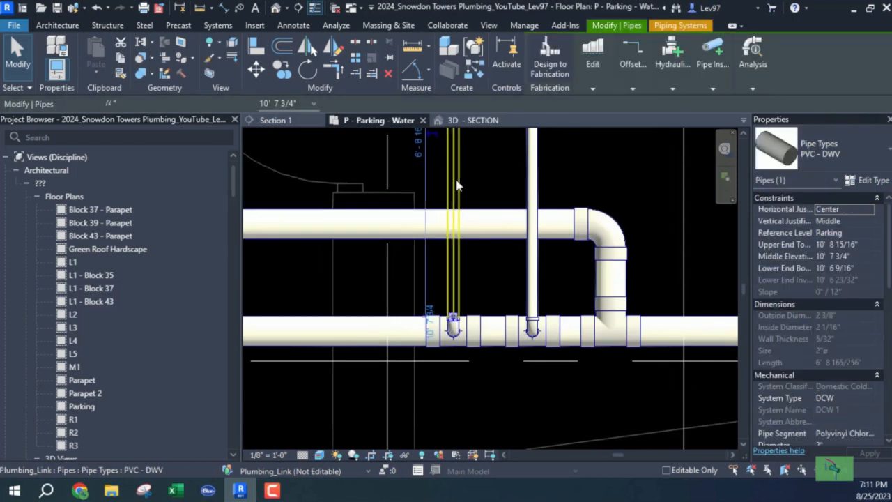
{"action": "key", "text": "Right"}
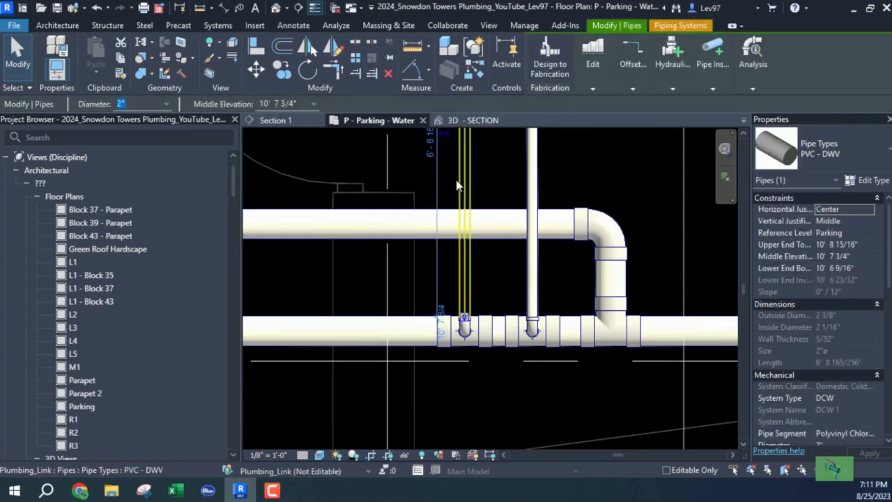
{"action": "key", "text": "Escape"}
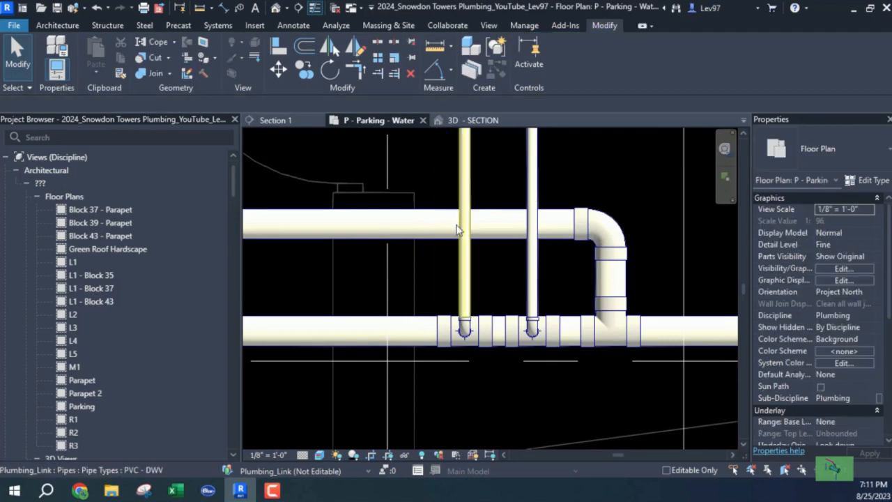
Step: Measure the horizontal spacing between the two branch centerlines with a temporary detail line, without placing it
{"action": "middle_click_drag", "start_coordinate": [504, 171], "coordinate": [516, 218]}
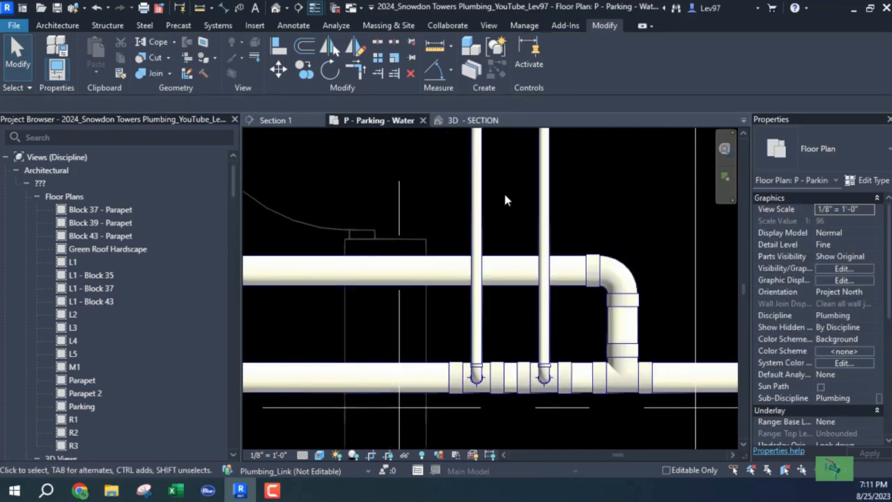
{"action": "key", "text": "d"}
{"action": "key", "text": "l"}
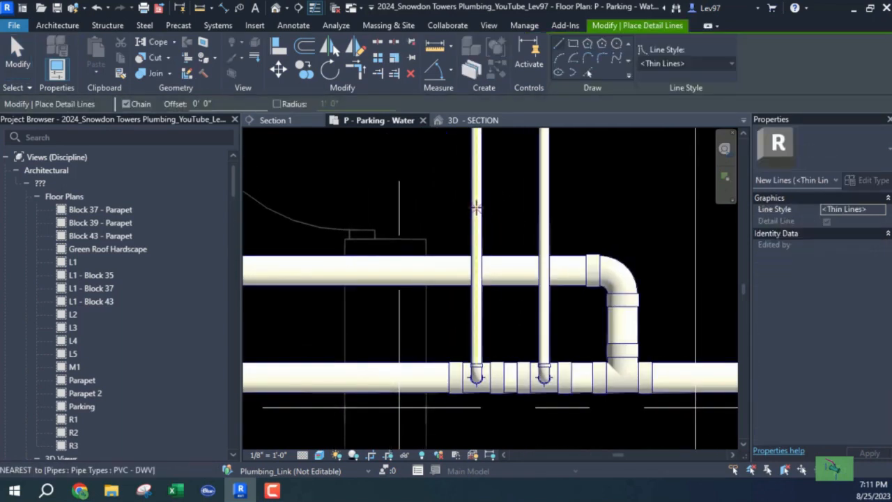
{"action": "left_click", "coordinate": [476, 207]}
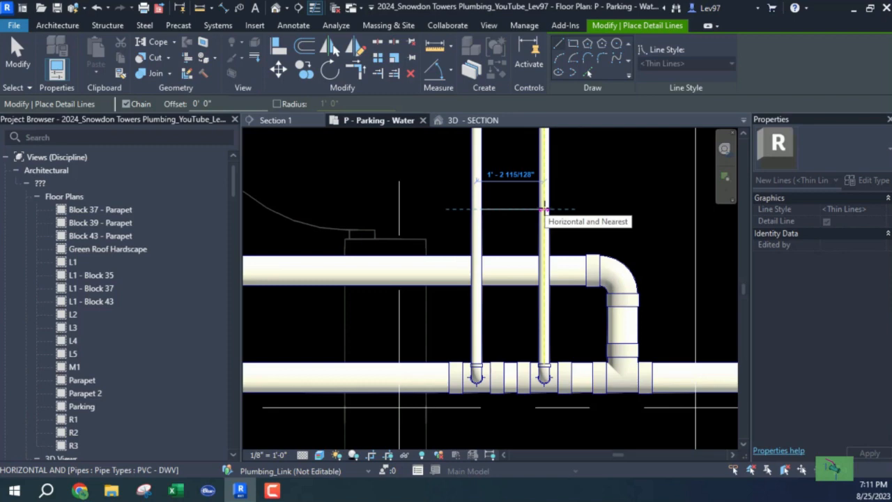
{"action": "key", "text": "Escape"}
{"action": "key", "text": "Escape"}
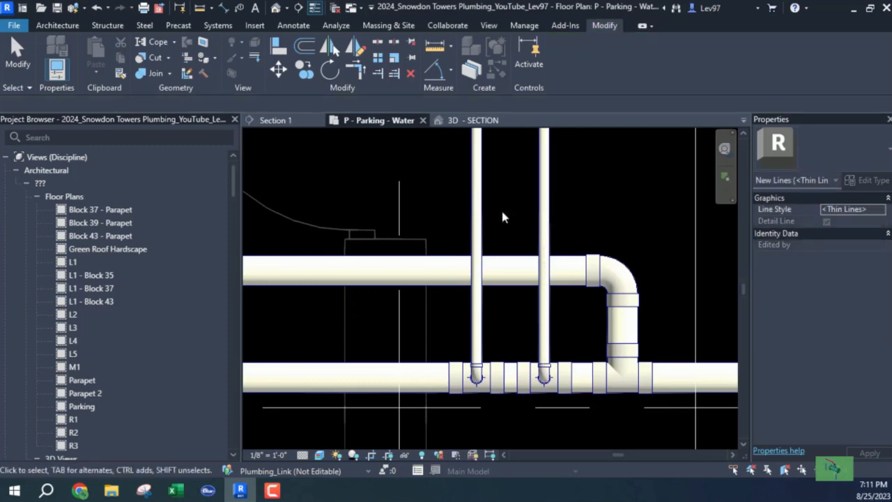
{"action": "scroll", "coordinate": [499, 207], "scroll_direction": "down", "scroll_amount": 2}
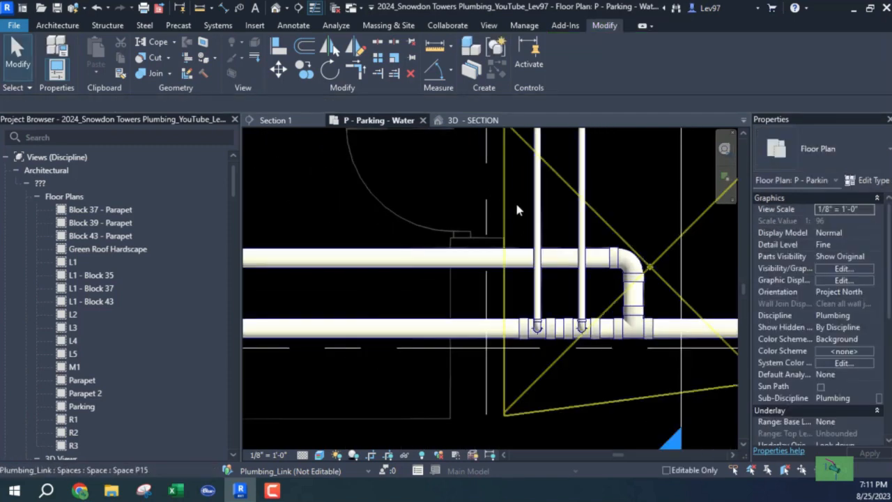
{"action": "left_click", "coordinate": [541, 216]}
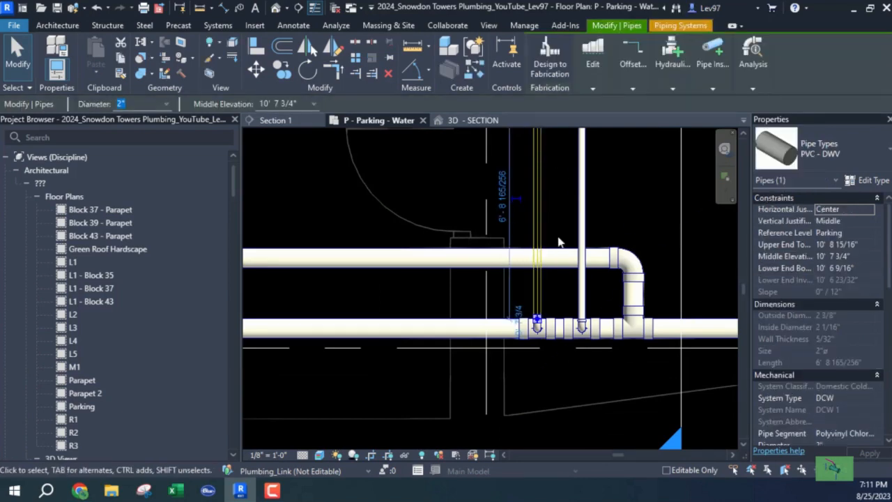
{"action": "scroll", "coordinate": [488, 241], "scroll_direction": "down", "scroll_amount": 4}
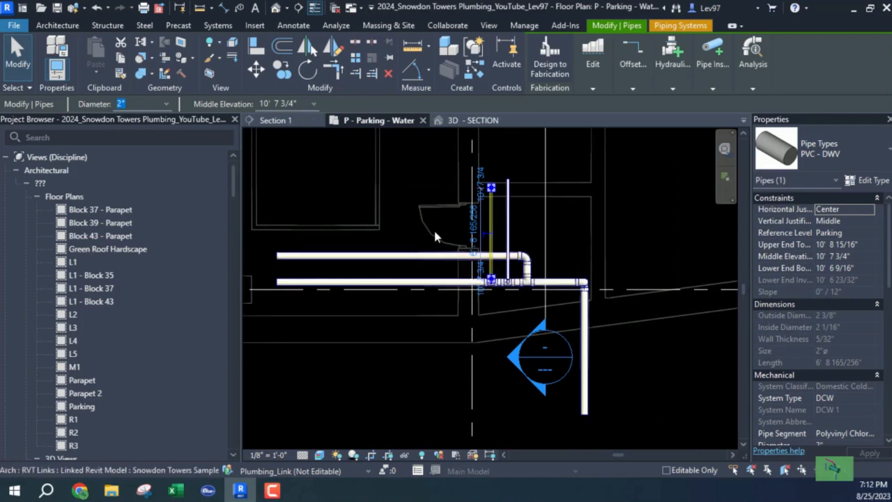
{"action": "scroll", "coordinate": [450, 193], "scroll_direction": "up", "scroll_amount": 2}
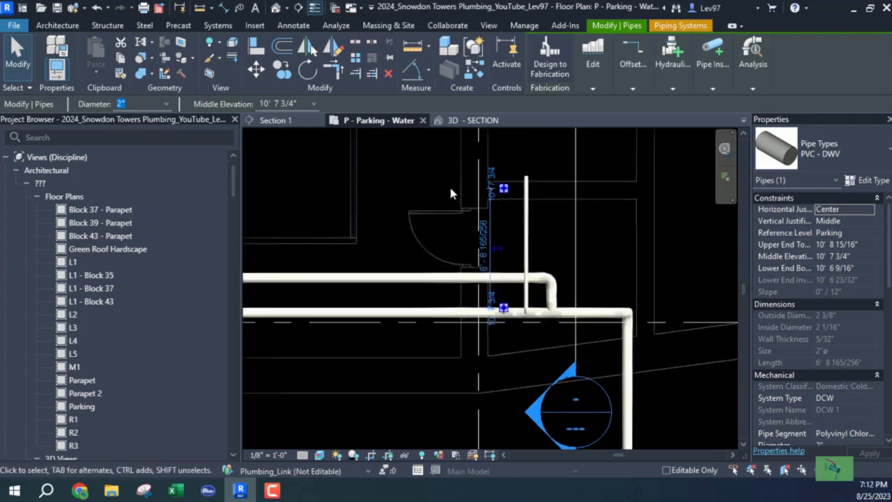
{"action": "scroll", "coordinate": [450, 194], "scroll_direction": "up", "scroll_amount": 2}
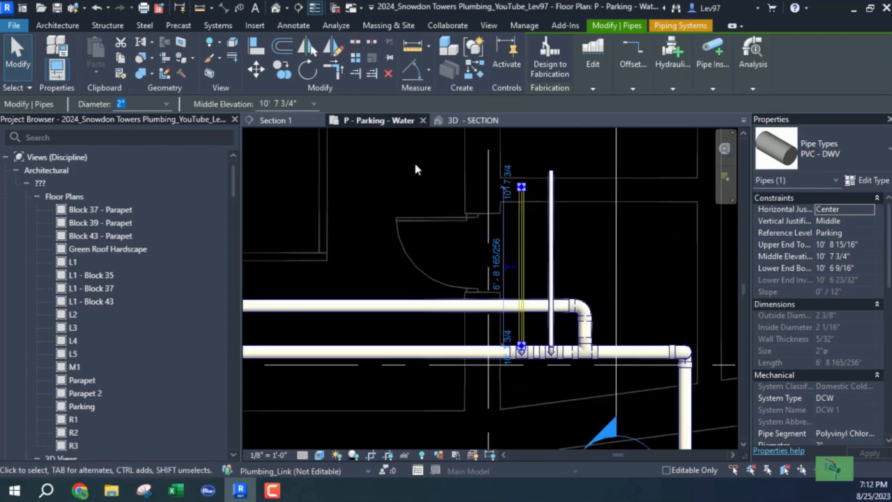
{"action": "key", "text": "Escape"}
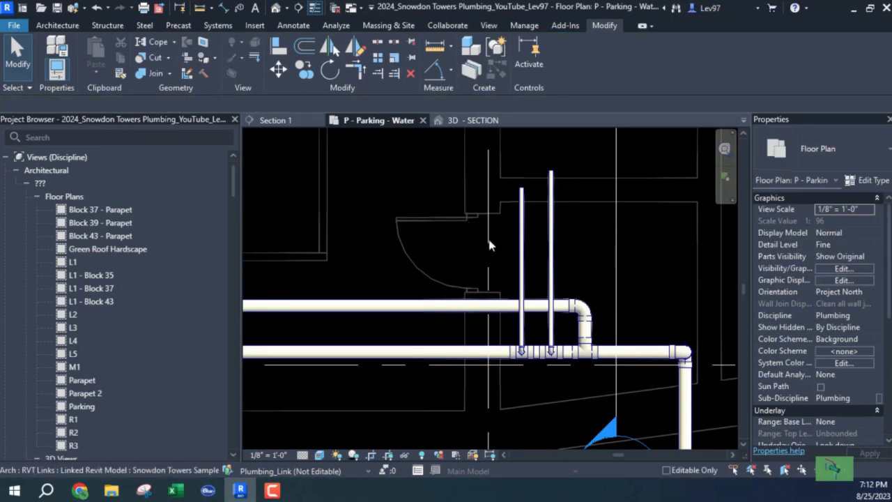
Step: Copy the left branch pipe with its tee three times to the left along the lower main, about 2' apart
{"action": "key", "text": "Tab"}
{"action": "left_click", "coordinate": [525, 237]}
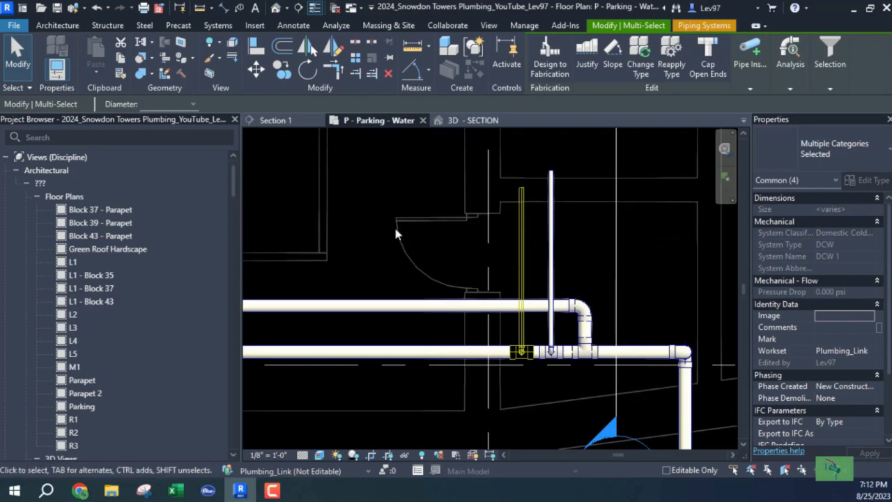
{"action": "left_click", "coordinate": [282, 73]}
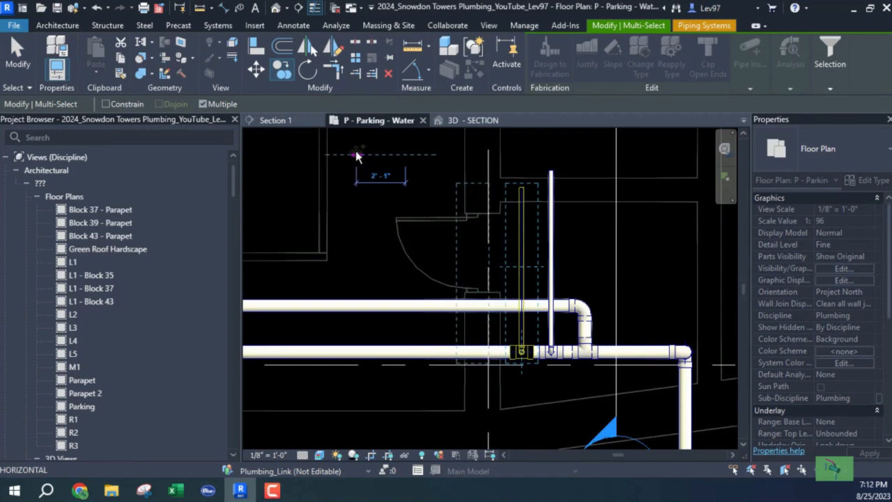
{"action": "left_click", "coordinate": [353, 154]}
{"action": "left_click", "coordinate": [310, 155]}
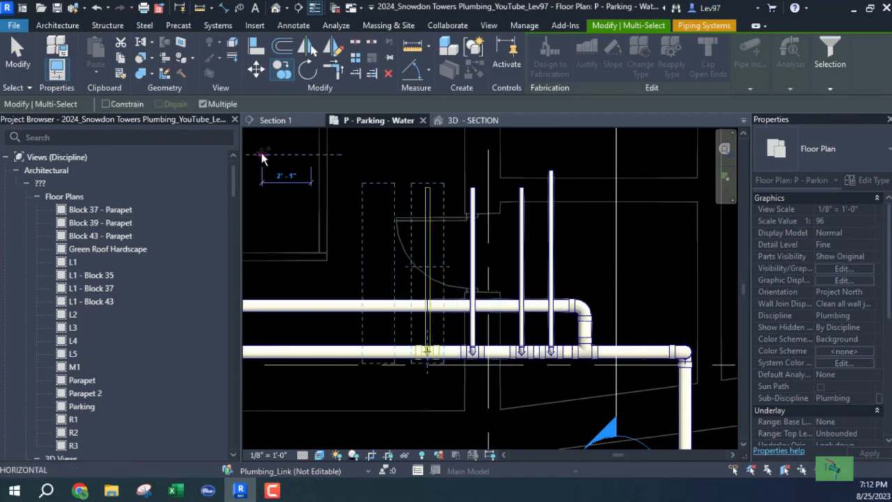
{"action": "left_click", "coordinate": [266, 154]}
{"action": "left_click", "coordinate": [249, 161]}
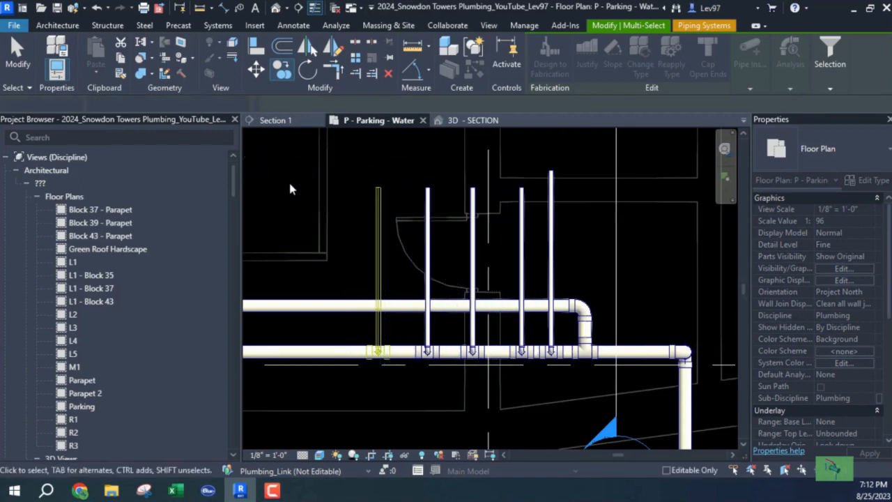
{"action": "key", "text": "Escape"}
{"action": "key", "text": "Escape"}
Step: Undo the three branch copies made along the lower main
{"action": "left_click", "coordinate": [97, 8]}
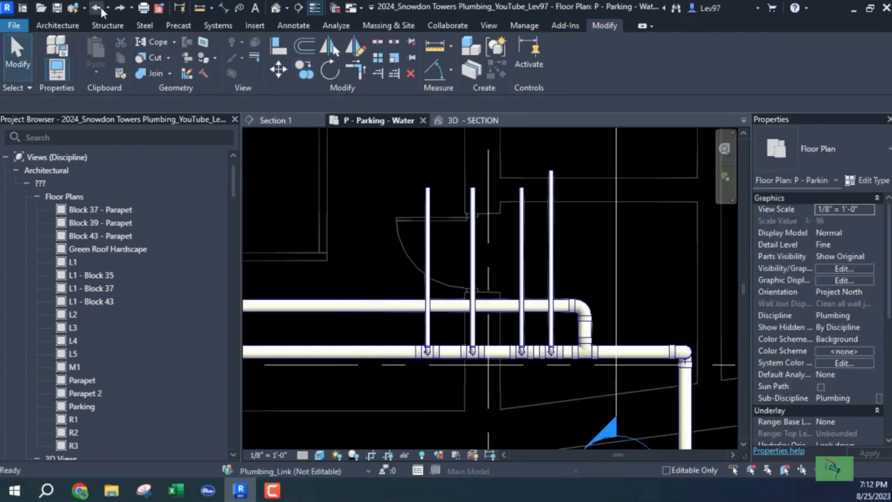
{"action": "left_click", "coordinate": [98, 8]}
{"action": "left_click", "coordinate": [98, 8]}
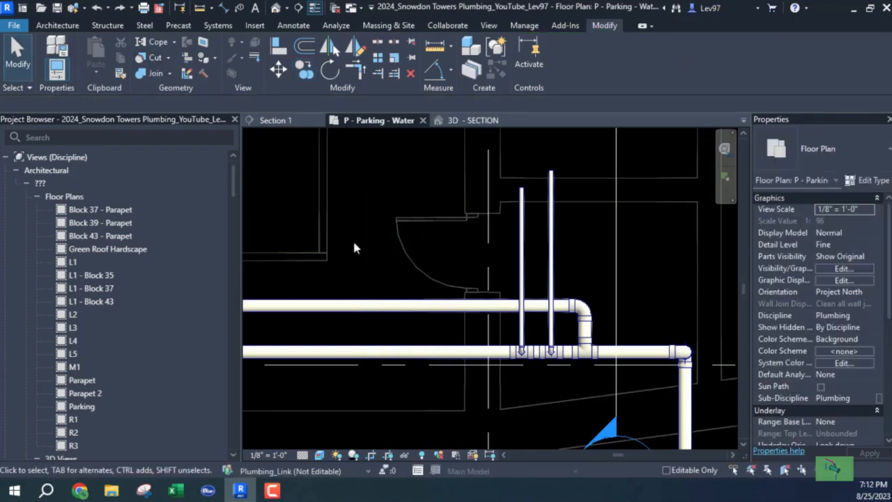
Step: Shorten the left branch pipe from its open end to about 2' 7", ending just beyond the upper main
{"action": "left_click", "coordinate": [523, 239]}
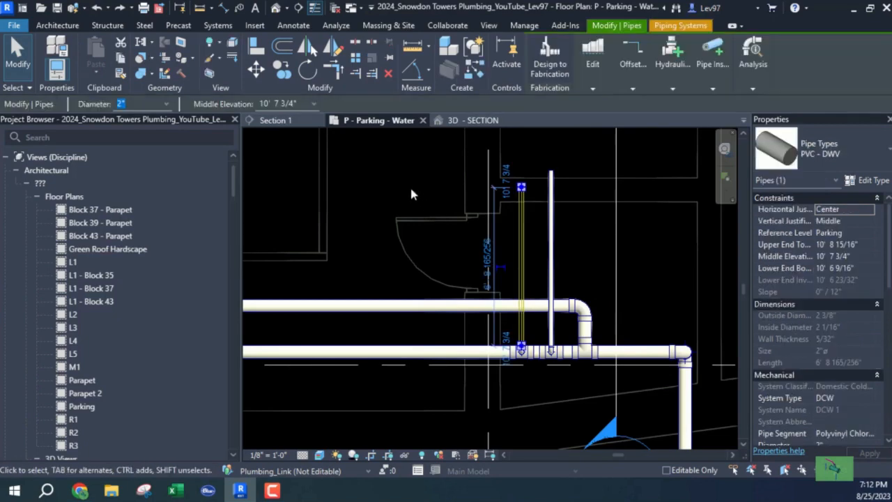
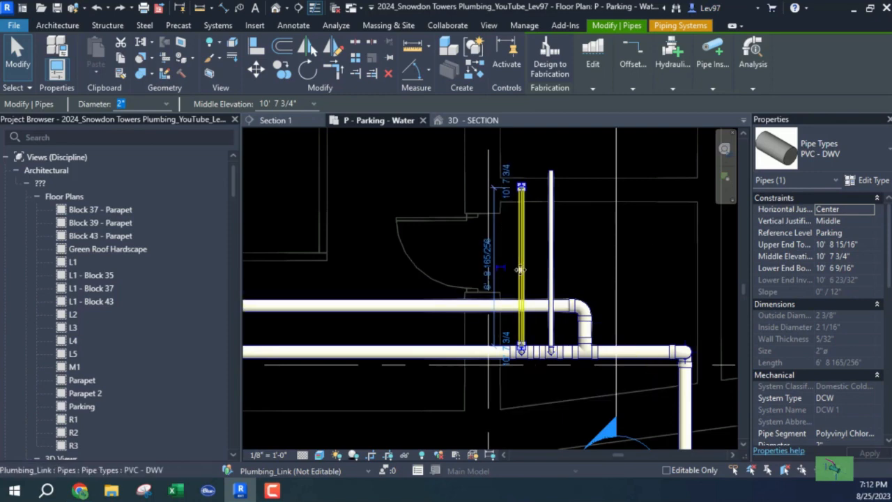
{"action": "left_click_drag", "start_coordinate": [522, 188], "coordinate": [521, 285]}
{"action": "left_click", "coordinate": [522, 293]}
Step: Draw a 1" diameter pipe about 3' 2" long straight up from the shortened branch's open end
{"action": "scroll", "coordinate": [520, 285], "scroll_direction": "up", "scroll_amount": 2}
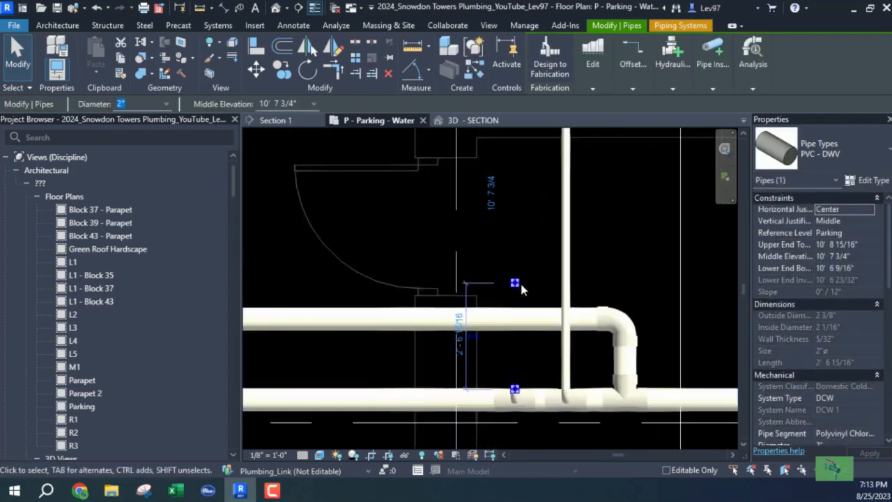
{"action": "right_click", "coordinate": [517, 284]}
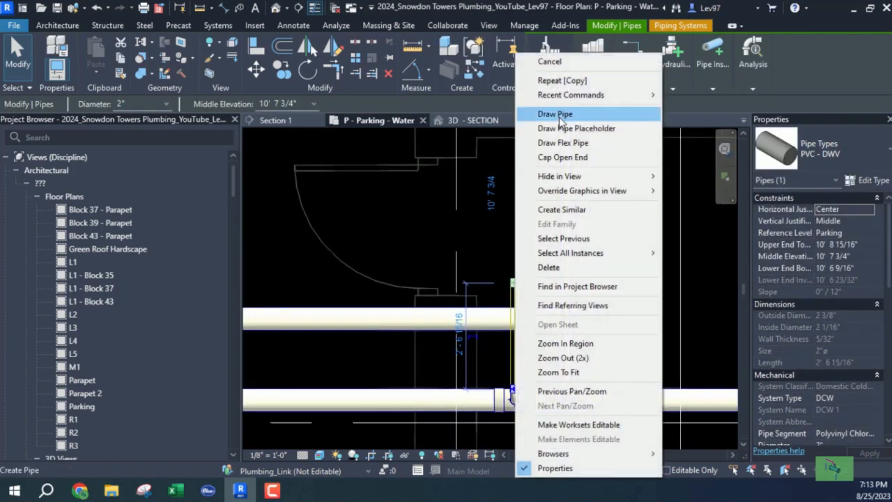
{"action": "left_click", "coordinate": [559, 116]}
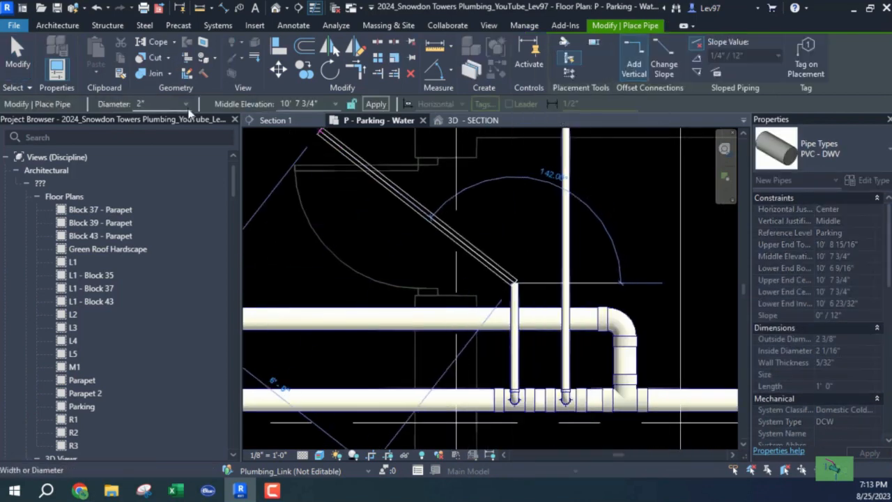
{"action": "left_click", "coordinate": [185, 103]}
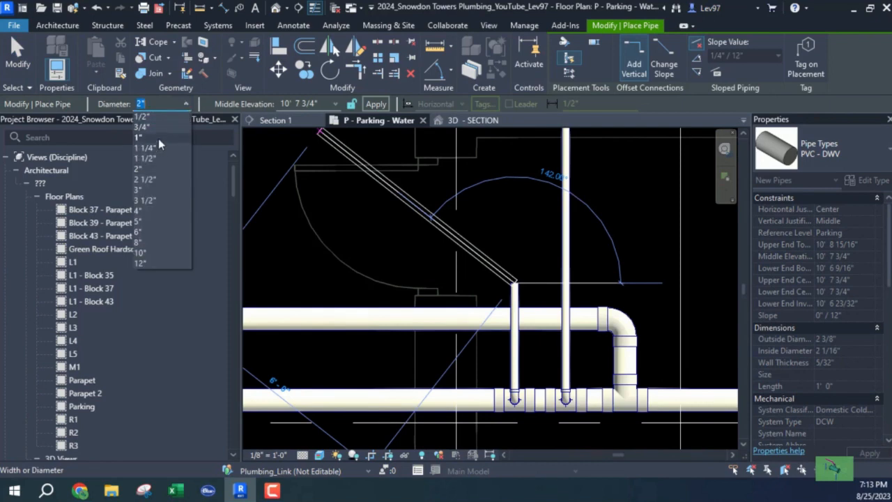
{"action": "left_click", "coordinate": [158, 138]}
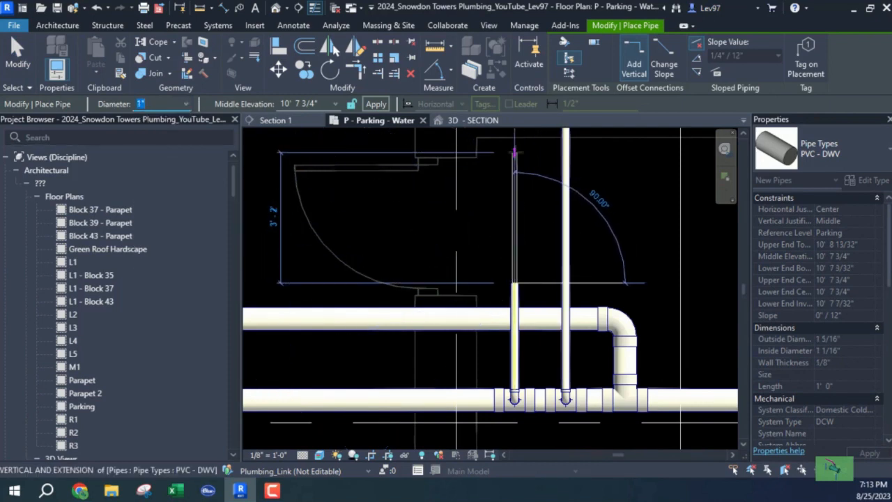
{"action": "left_click", "coordinate": [515, 152]}
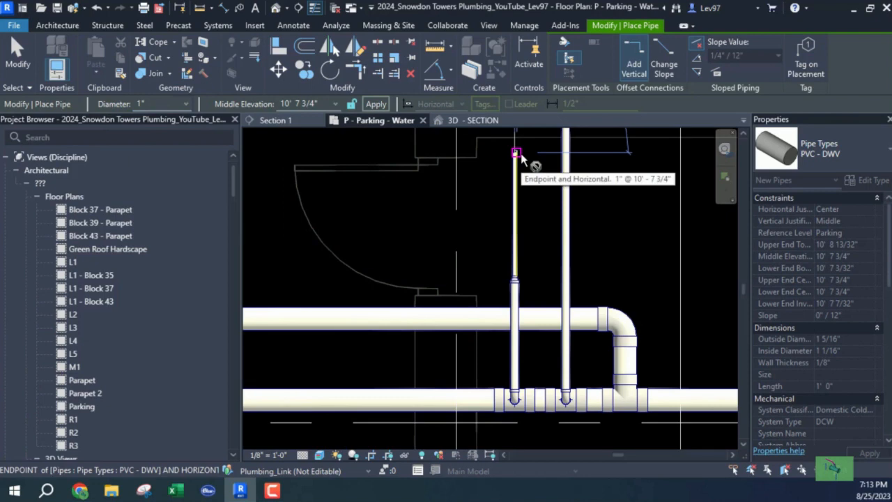
{"action": "key", "text": "Escape"}
{"action": "key", "text": "Escape"}
Step: Nudge the left branch's reducer down past the upper main until it sits just above the tee
{"action": "middle_click_drag", "start_coordinate": [538, 196], "coordinate": [551, 129]}
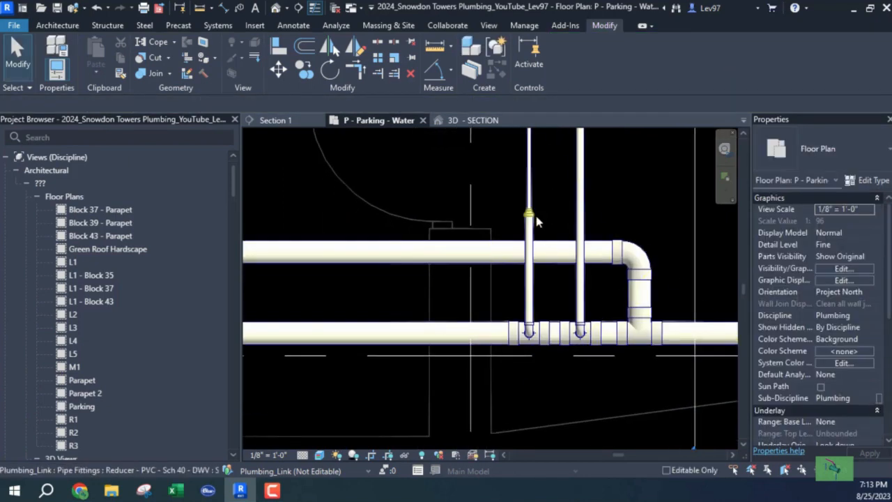
{"action": "middle_click_drag", "start_coordinate": [602, 228], "coordinate": [590, 283]}
{"action": "left_click", "coordinate": [518, 268]}
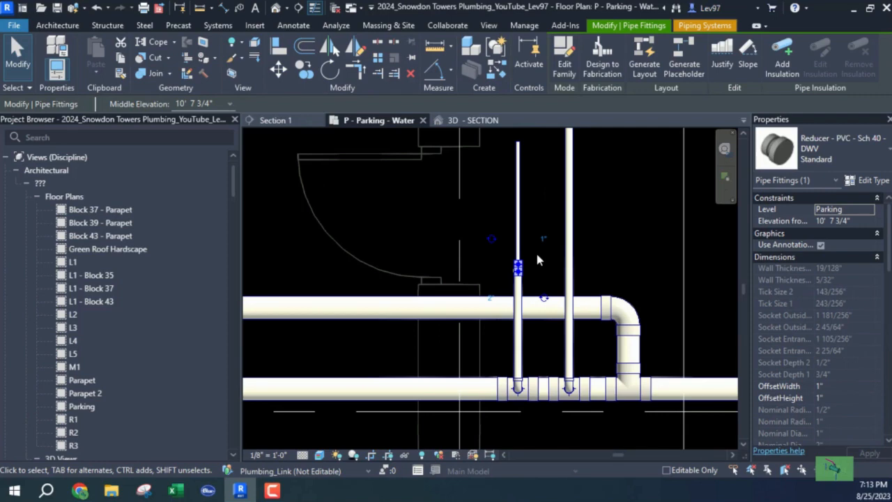
{"action": "key", "text": "Down"}
{"action": "key", "text": "Down"}
{"action": "key", "text": "Down"}
{"action": "key", "text": "Down"}
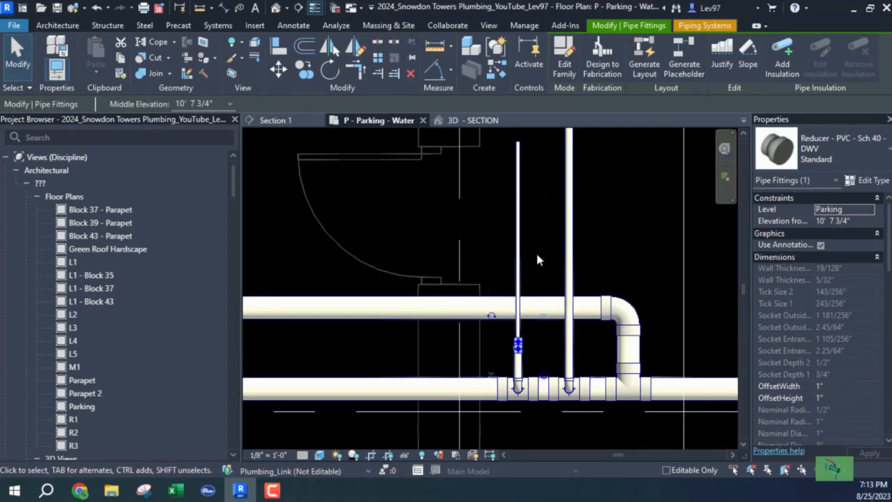
{"action": "key", "text": "Escape"}
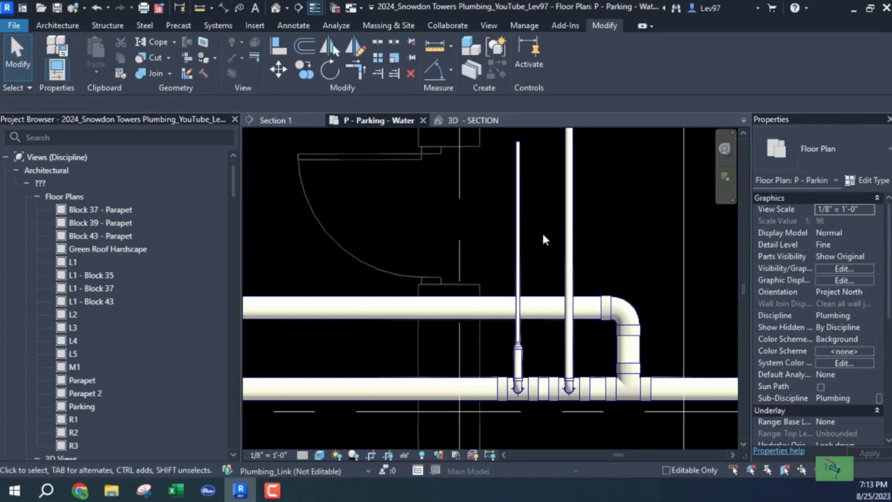
{"action": "scroll", "coordinate": [534, 275], "scroll_direction": "down", "scroll_amount": 2}
{"action": "scroll", "coordinate": [541, 285], "scroll_direction": "up", "scroll_amount": 2}
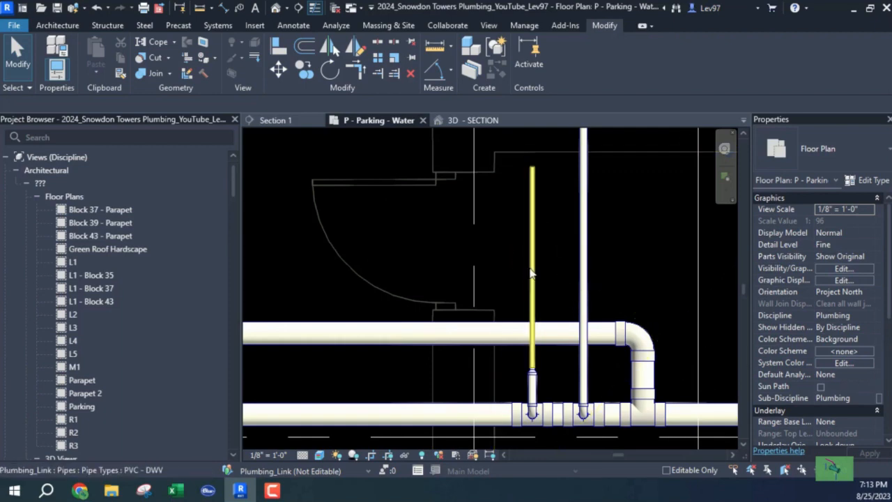
Step: Load the family 2024_Pressure Regulating Valve from the Fittings folder inside the Families favorite
{"action": "left_click", "coordinate": [258, 26]}
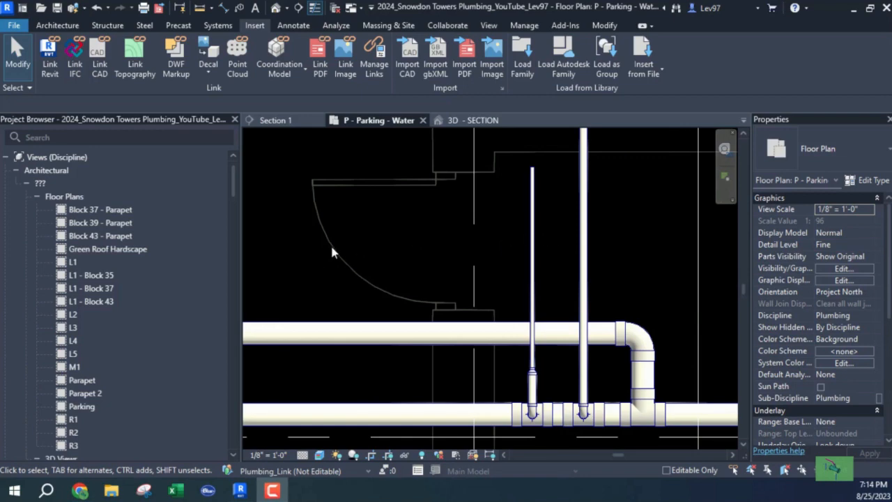
{"action": "left_click", "coordinate": [522, 59]}
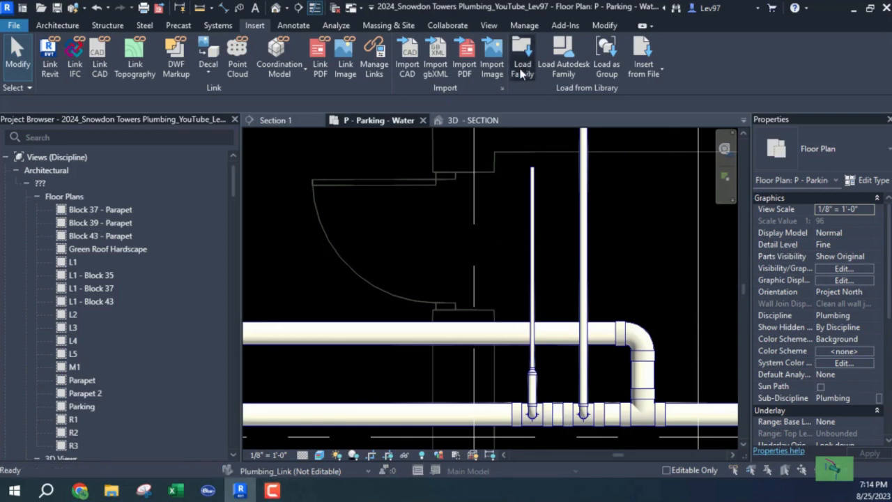
{"action": "left_click", "coordinate": [234, 257]}
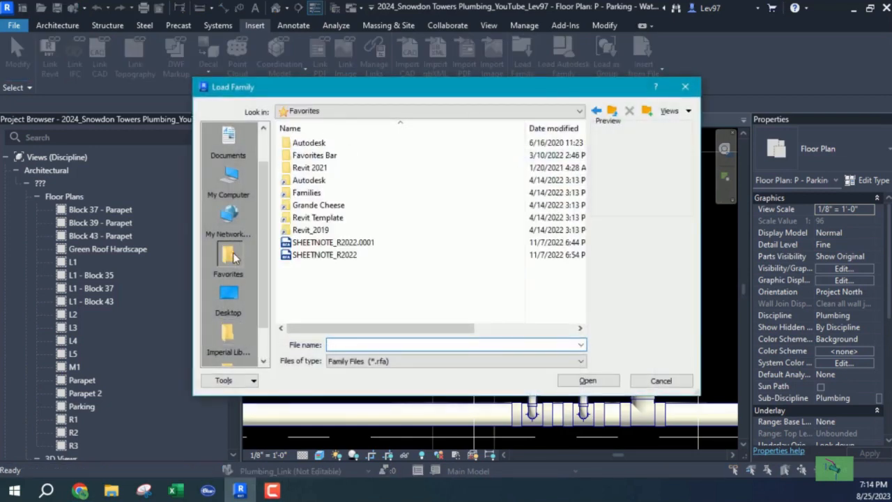
{"action": "double_click", "coordinate": [313, 194]}
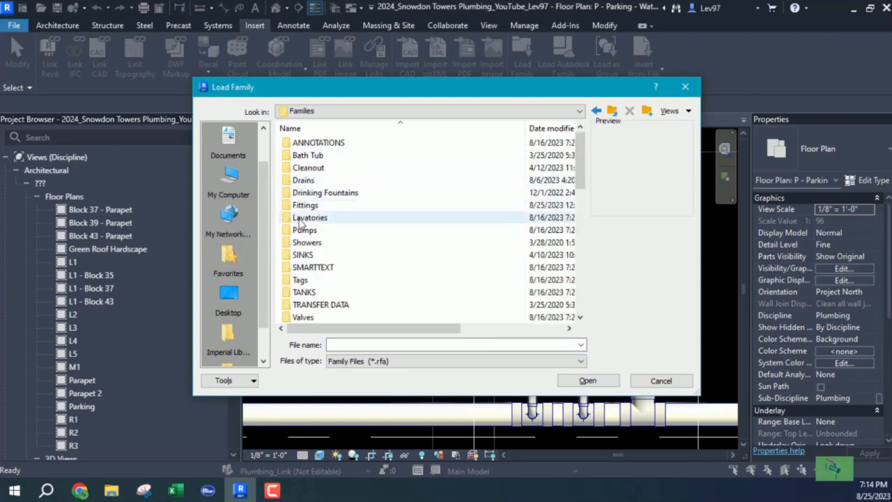
{"action": "double_click", "coordinate": [301, 206]}
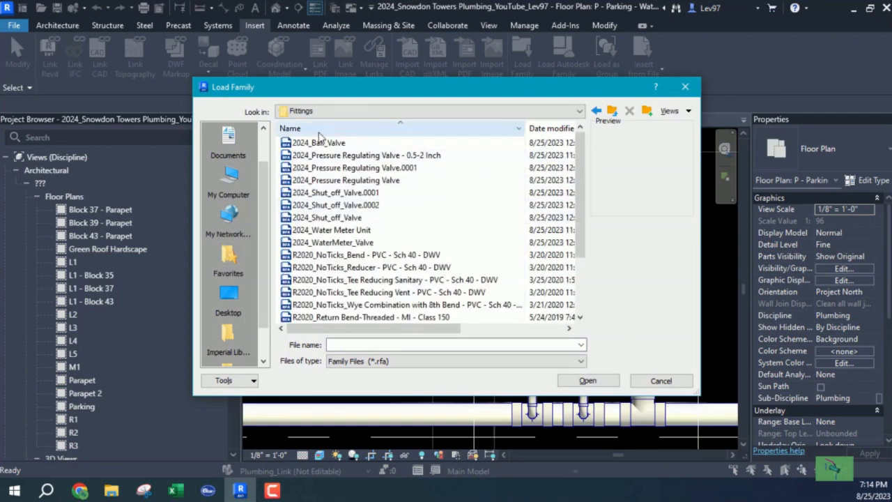
{"action": "left_click", "coordinate": [296, 246]}
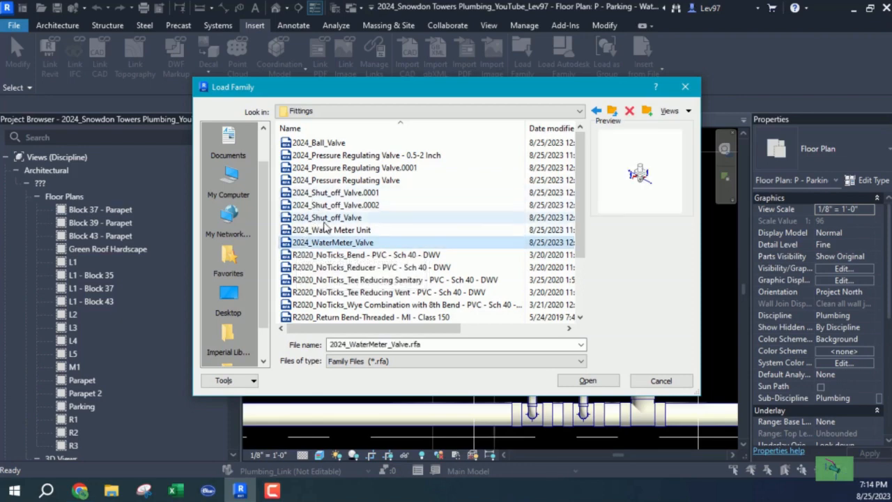
{"action": "left_click", "coordinate": [321, 183]}
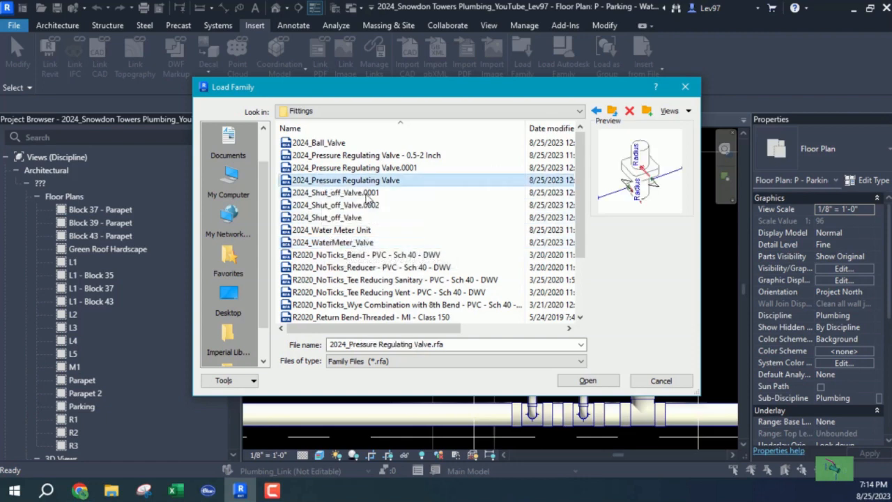
{"action": "left_click", "coordinate": [589, 381]}
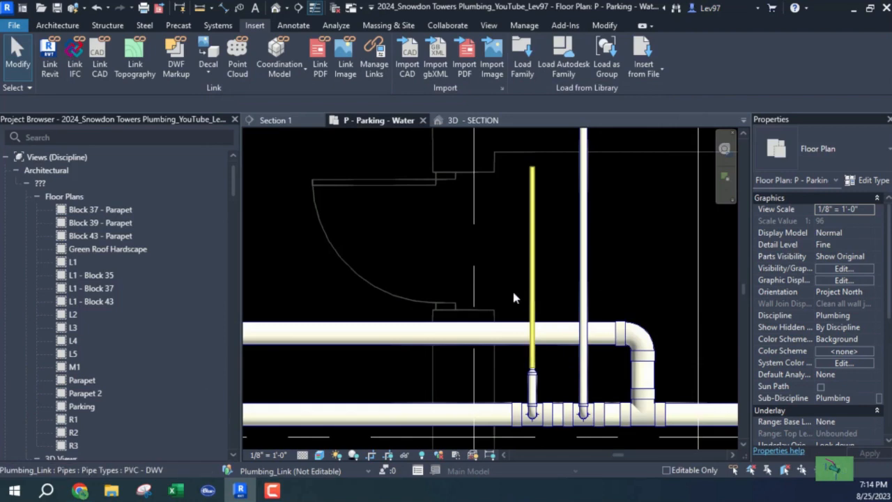
Step: Place a 1" 2024_Pressure Regulating Valve from the Pipe Accessories families on the left branch's 1" pipe, above the upper main
{"action": "scroll", "coordinate": [137, 271], "scroll_direction": "down", "scroll_amount": 10}
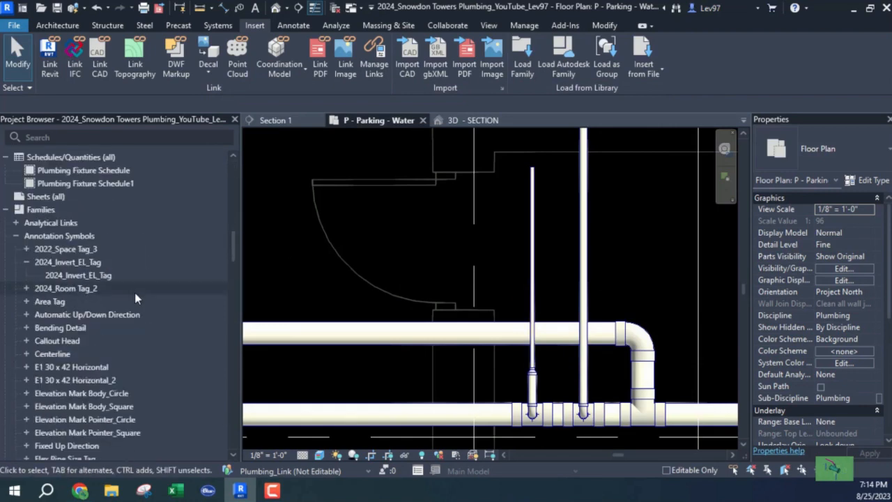
{"action": "left_click", "coordinate": [16, 238]}
{"action": "scroll", "coordinate": [117, 288], "scroll_direction": "down", "scroll_amount": 7}
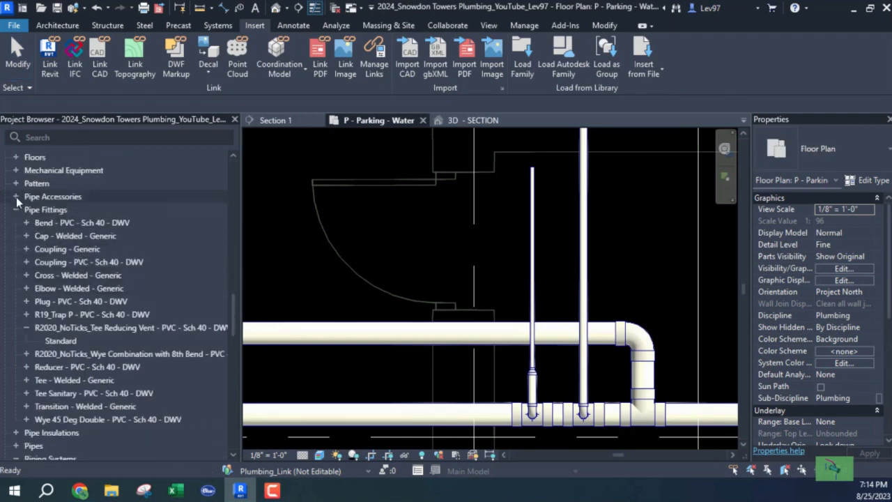
{"action": "left_click", "coordinate": [16, 197]}
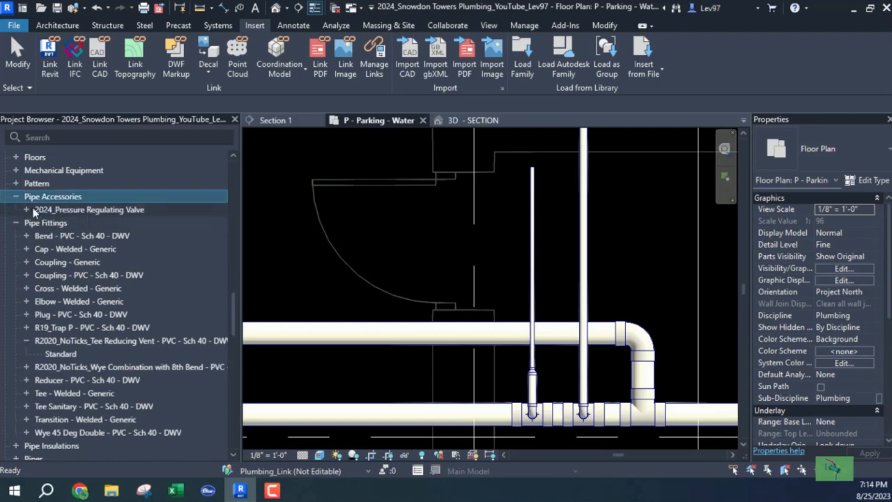
{"action": "left_click", "coordinate": [27, 210]}
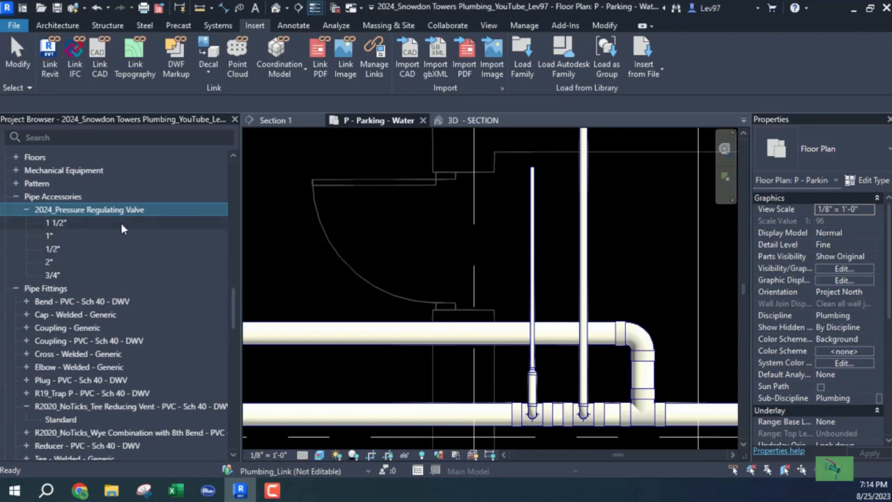
{"action": "left_click", "coordinate": [48, 237]}
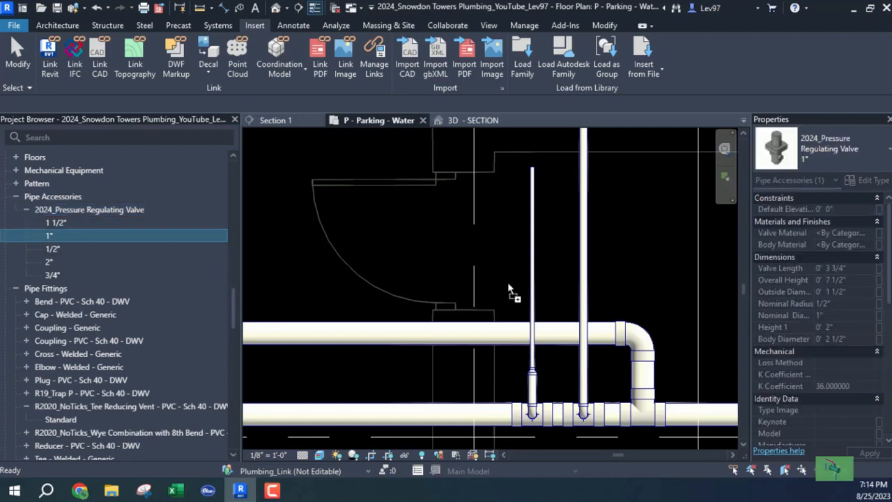
{"action": "left_click_drag", "start_coordinate": [508, 289], "coordinate": [512, 278]}
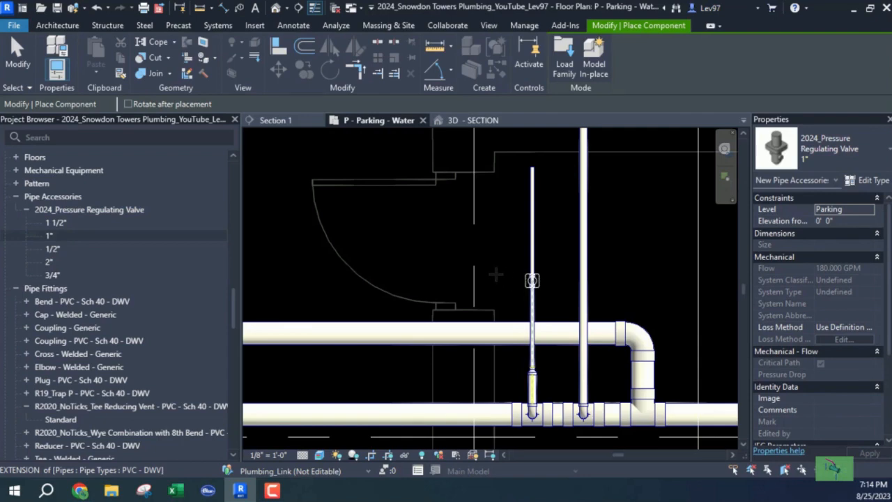
{"action": "left_click", "coordinate": [496, 274]}
{"action": "key", "text": "Escape"}
{"action": "key", "text": "Escape"}
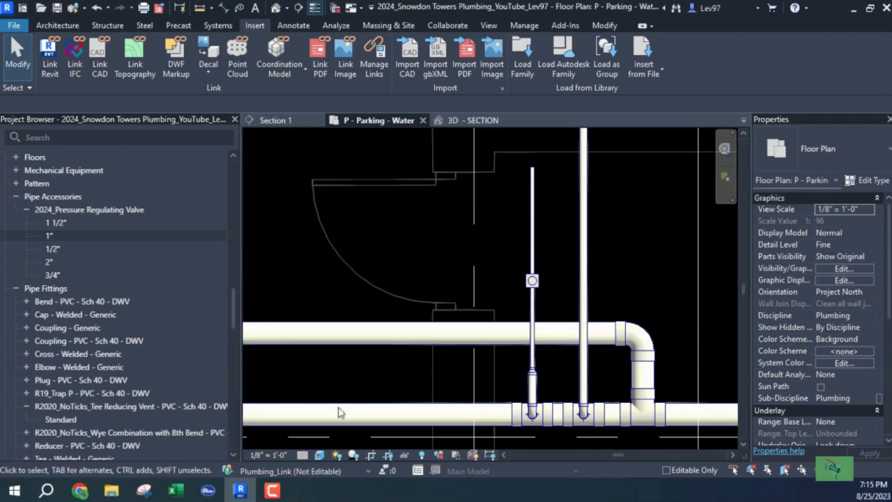
Step: Set the parking water plan to the Hidden Line visual style and Medium detail level
{"action": "left_click", "coordinate": [319, 456]}
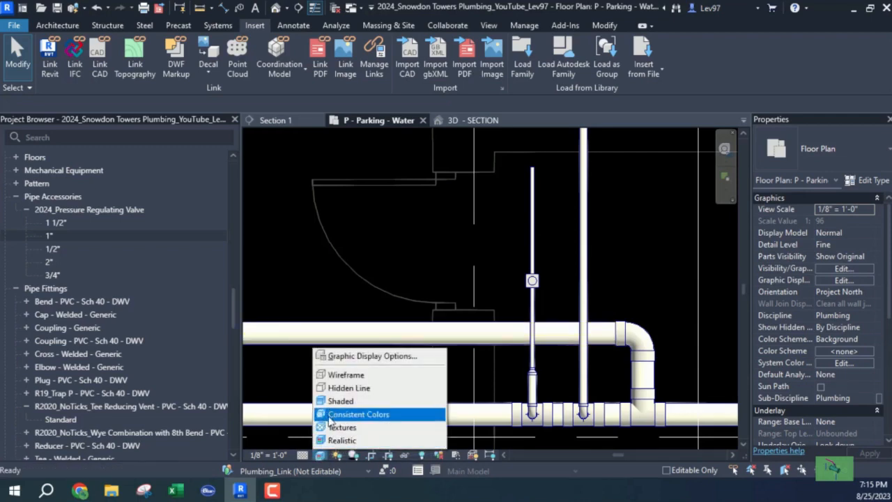
{"action": "left_click", "coordinate": [343, 388]}
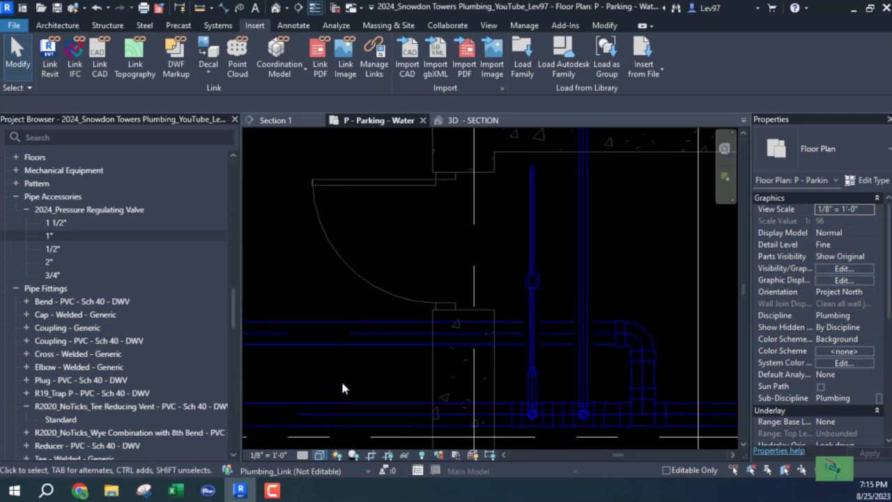
{"action": "left_click", "coordinate": [301, 456]}
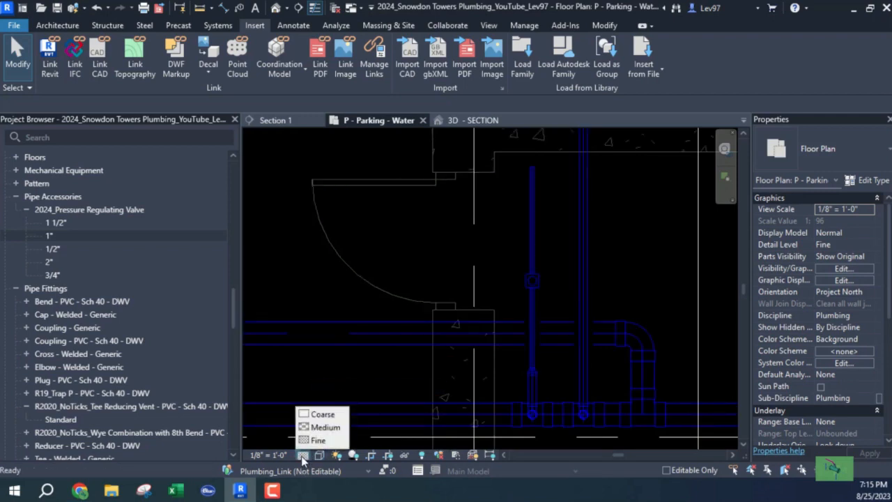
{"action": "left_click", "coordinate": [322, 426]}
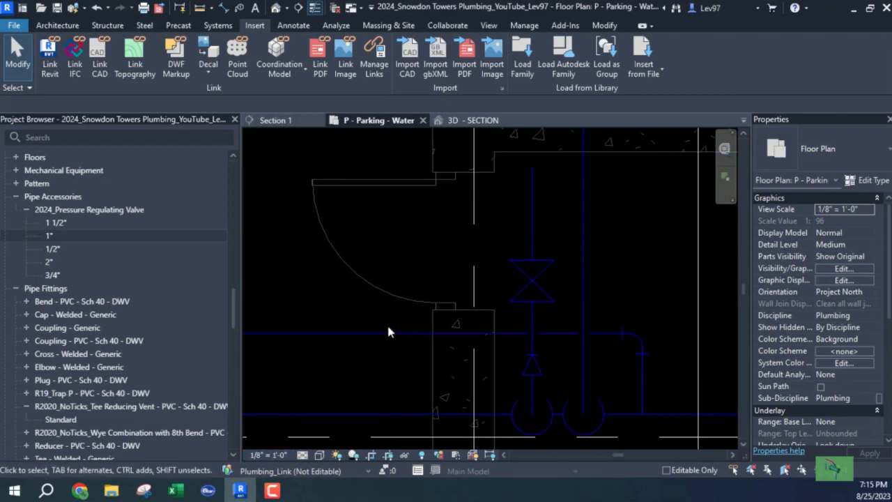
Step: Set the plan's view scale to 3/8" = 1'-0" and check the regulating valve's symbol on the left branch
{"action": "scroll", "coordinate": [386, 295], "scroll_direction": "down", "scroll_amount": 2}
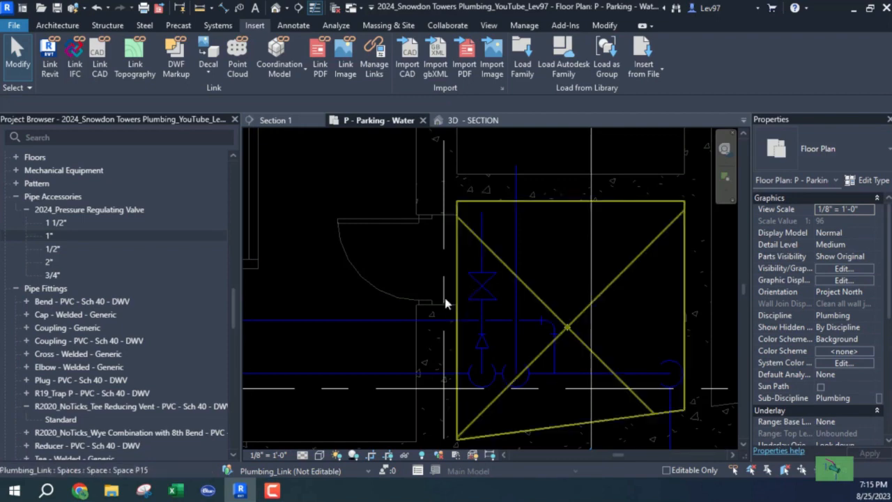
{"action": "left_click", "coordinate": [268, 455]}
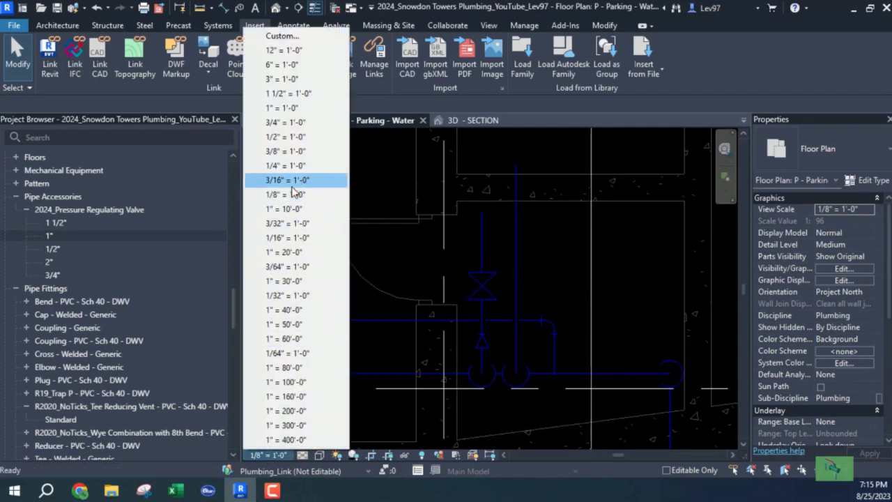
{"action": "left_click", "coordinate": [282, 151]}
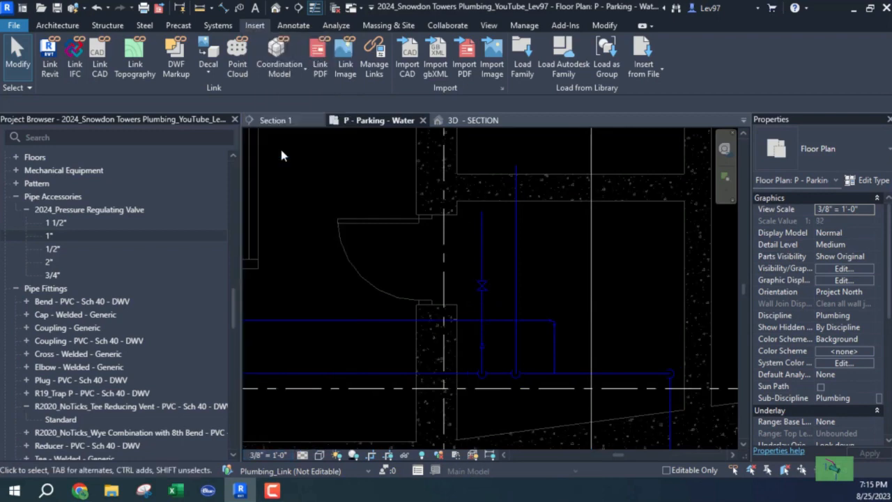
{"action": "scroll", "coordinate": [498, 301], "scroll_direction": "up", "scroll_amount": 4}
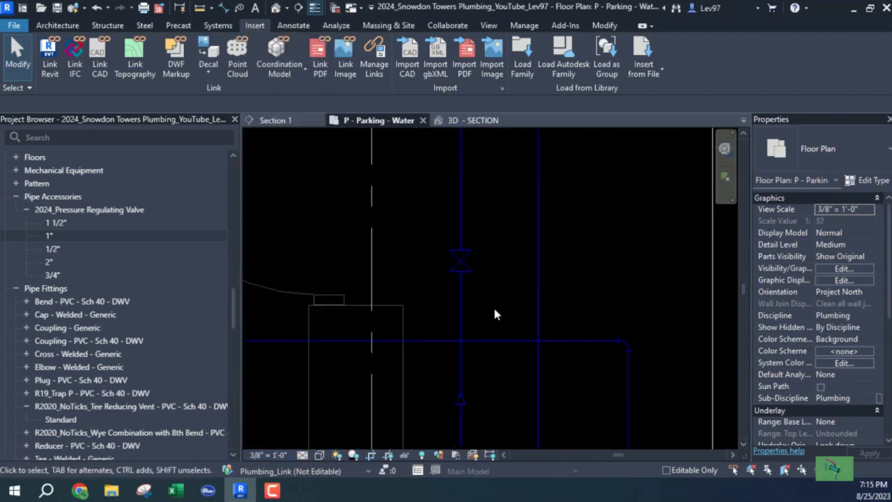
{"action": "middle_click_drag", "start_coordinate": [495, 314], "coordinate": [564, 389]}
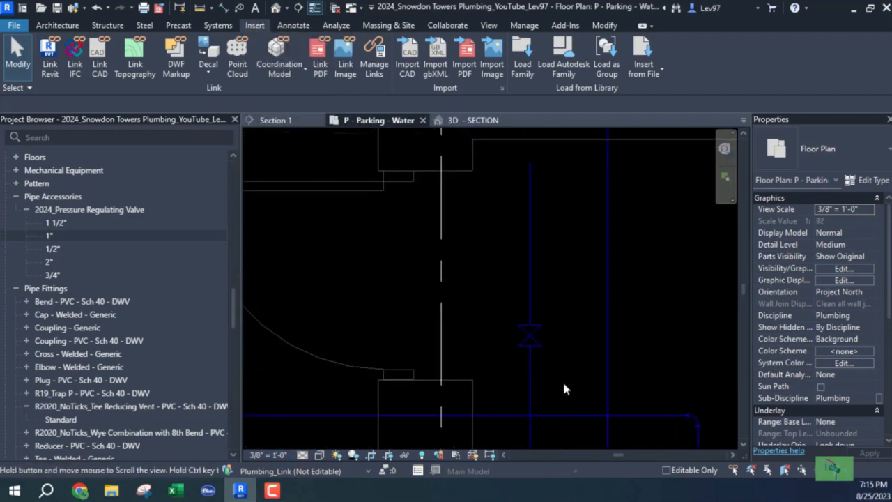
{"action": "left_click", "coordinate": [530, 335]}
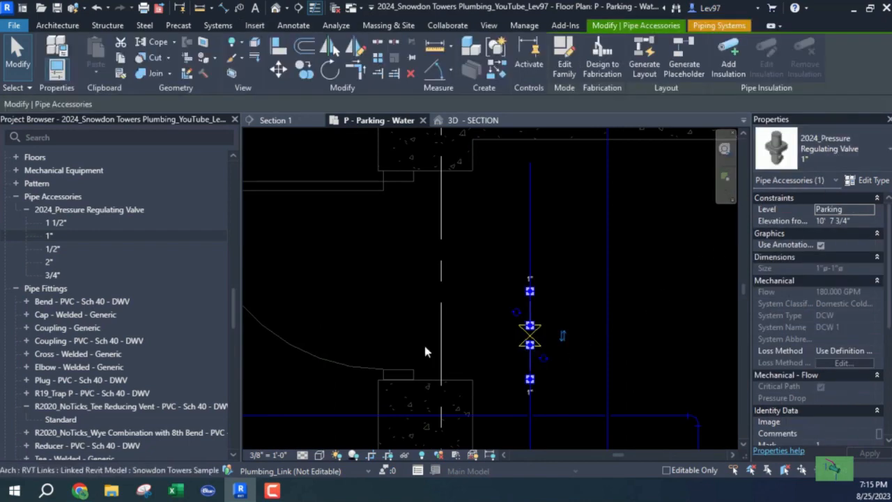
{"action": "left_click", "coordinate": [672, 327]}
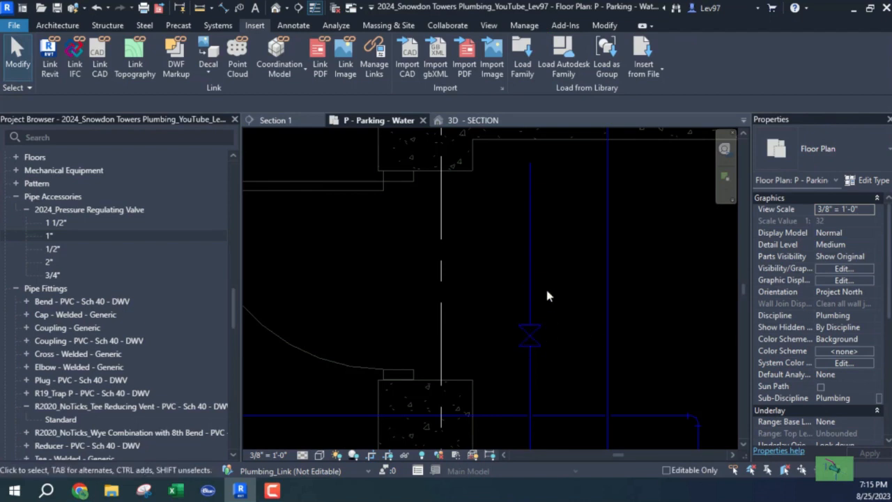
Step: Try the Realistic visual style with Fine detail level on the parking water plan
{"action": "scroll", "coordinate": [582, 382], "scroll_direction": "down", "scroll_amount": 2}
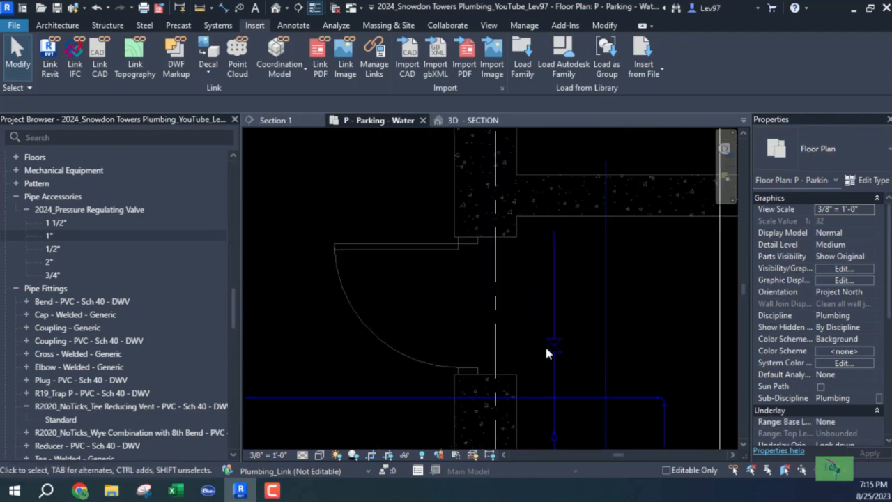
{"action": "left_click", "coordinate": [319, 455]}
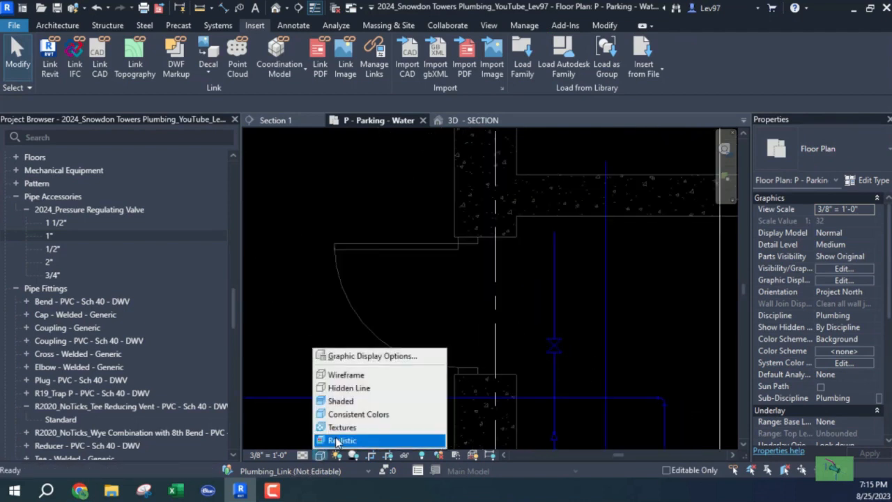
{"action": "left_click", "coordinate": [335, 440]}
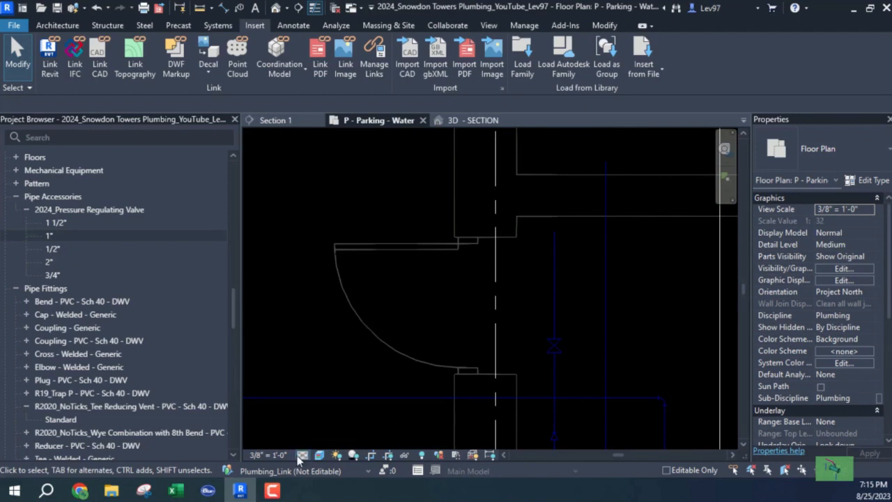
{"action": "left_click", "coordinate": [302, 454]}
{"action": "left_click", "coordinate": [317, 440]}
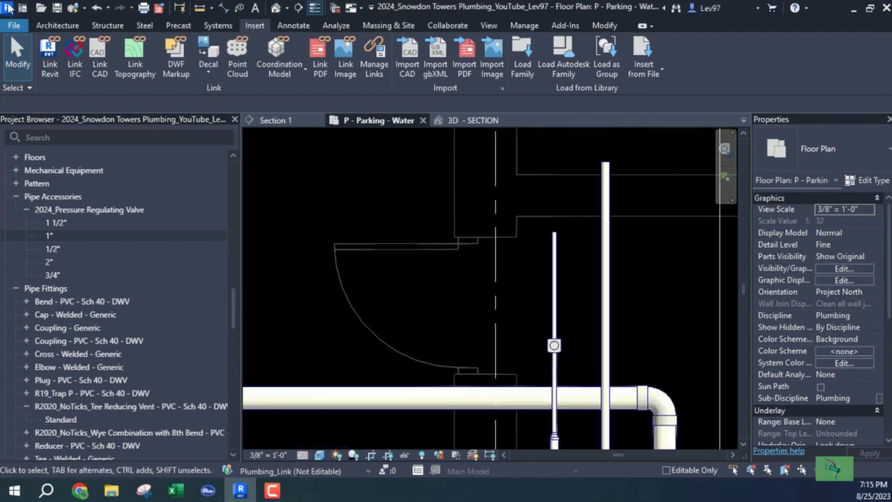
Step: Undo the changes to Fine detail level and Realistic visual style in the plan
{"action": "left_click", "coordinate": [97, 8]}
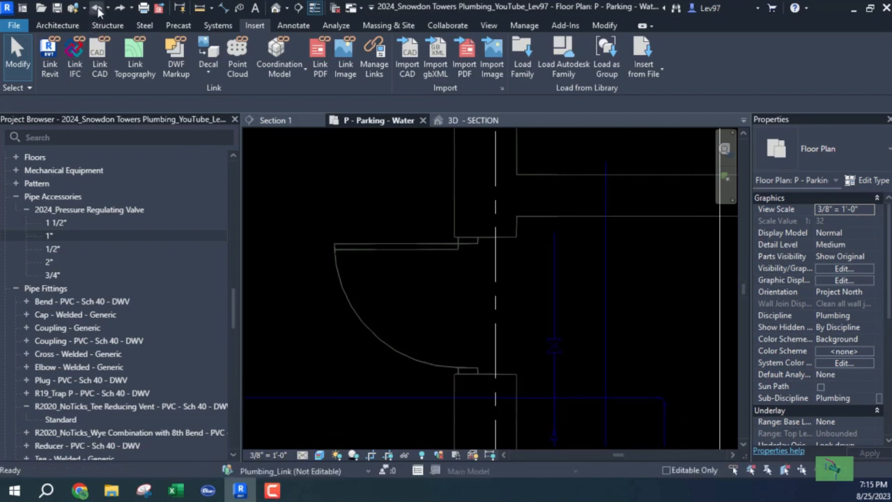
{"action": "middle_click_drag", "start_coordinate": [464, 320], "coordinate": [408, 238]}
{"action": "scroll", "coordinate": [503, 267], "scroll_direction": "up", "scroll_amount": 2}
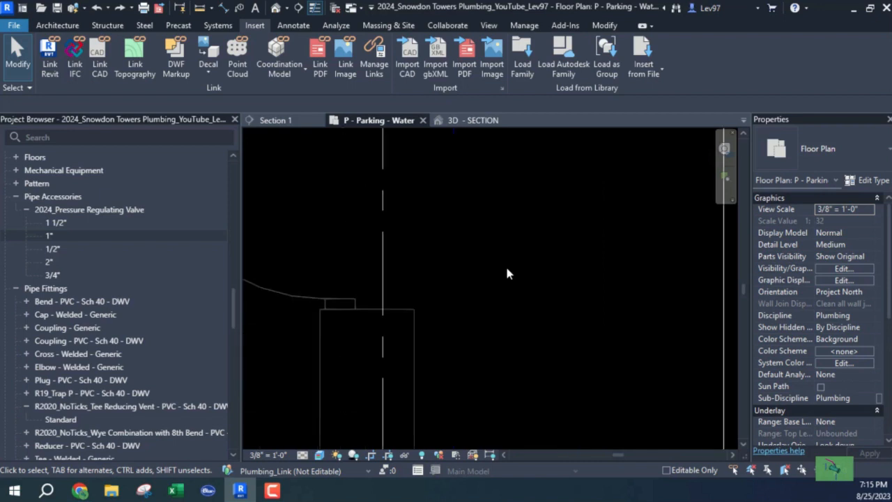
{"action": "left_click", "coordinate": [98, 9]}
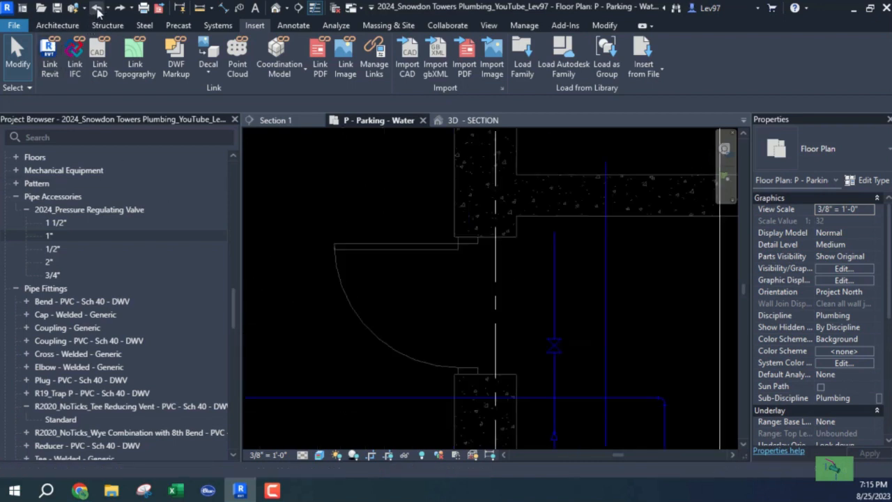
{"action": "middle_click_drag", "start_coordinate": [411, 275], "coordinate": [357, 228]}
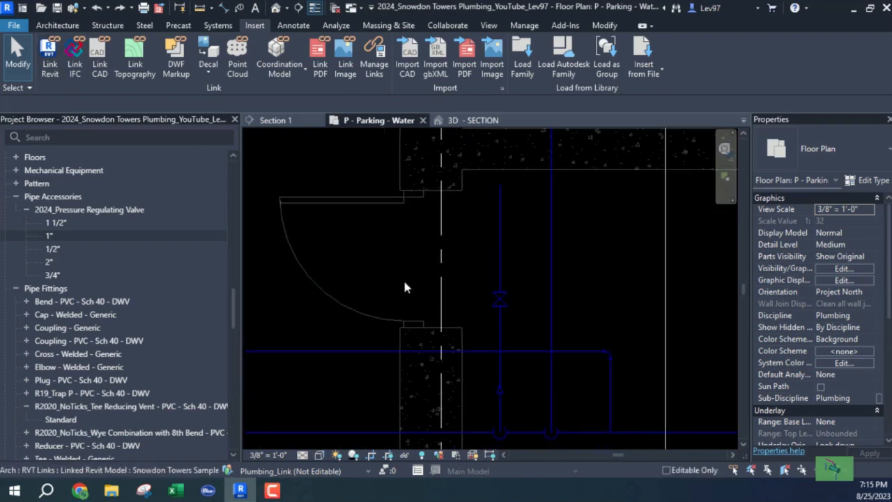
{"action": "middle_click_drag", "start_coordinate": [456, 294], "coordinate": [527, 333]}
{"action": "scroll", "coordinate": [561, 324], "scroll_direction": "up", "scroll_amount": 2}
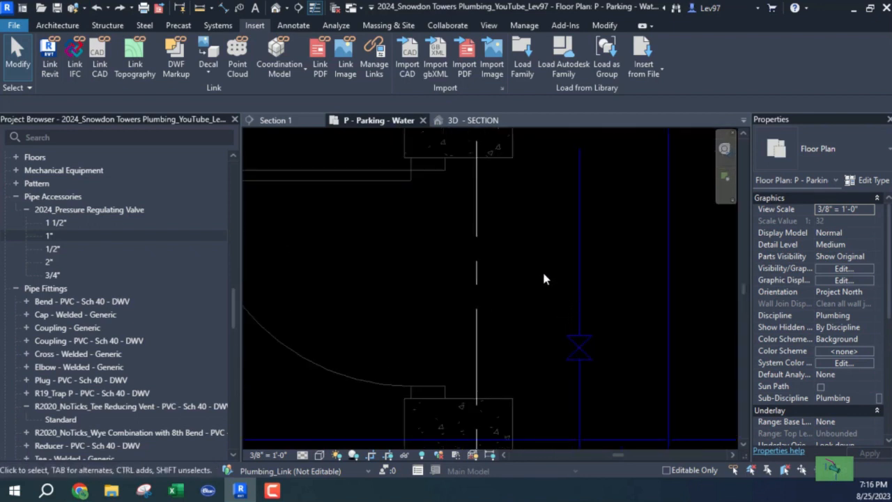
Step: Change the background of the Dark canvas color scheme to teal, RGB 064-128-128
{"action": "left_click", "coordinate": [20, 25]}
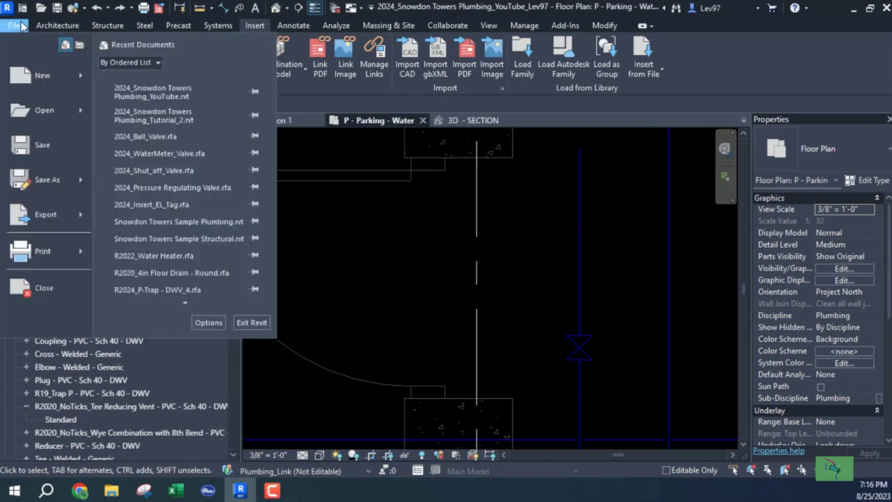
{"action": "left_click", "coordinate": [208, 323]}
{"action": "left_click", "coordinate": [317, 65]}
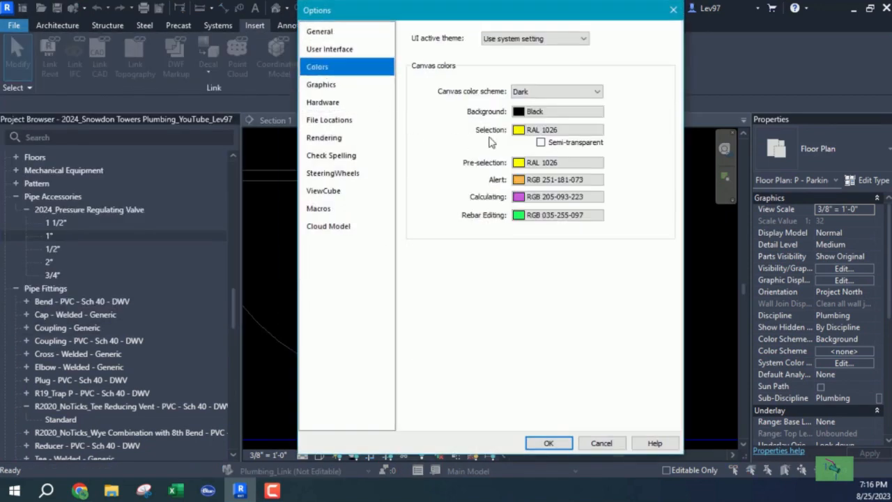
{"action": "left_click", "coordinate": [558, 114]}
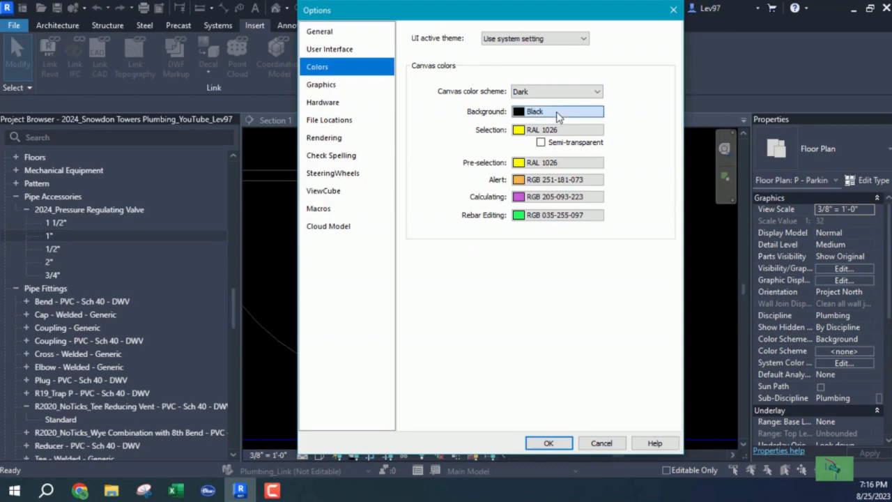
{"action": "left_click", "coordinate": [422, 210]}
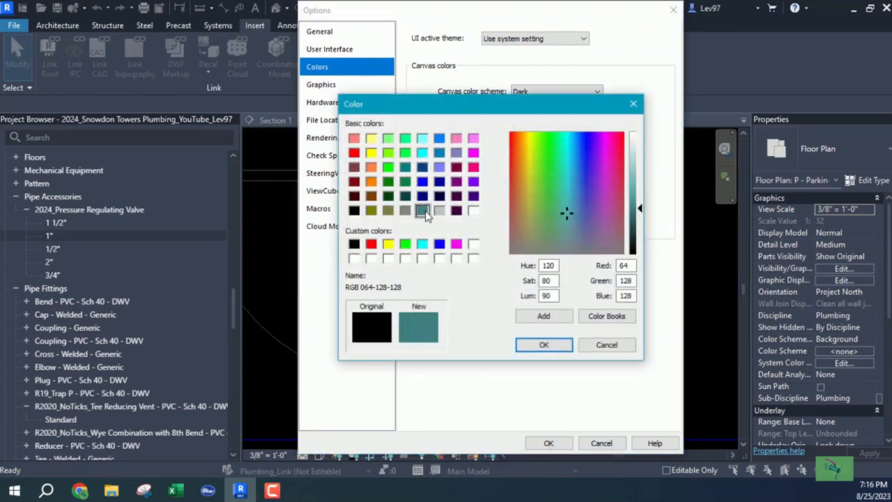
{"action": "left_click", "coordinate": [540, 345]}
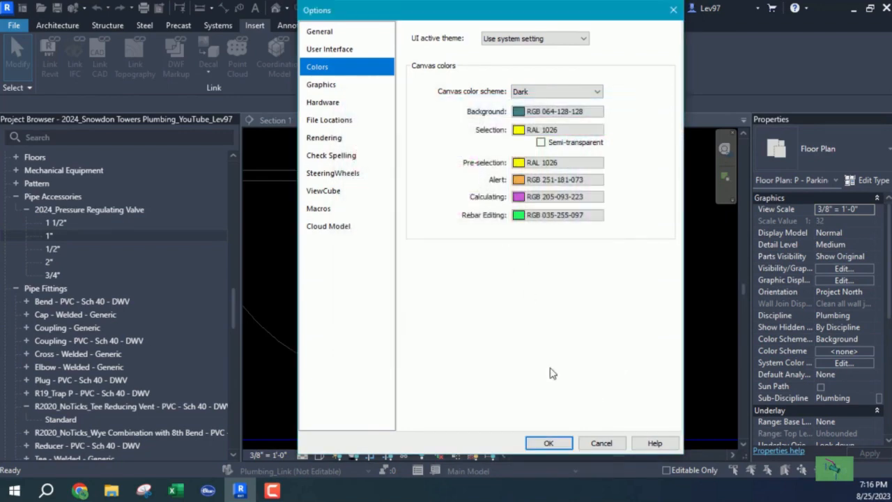
{"action": "left_click", "coordinate": [549, 443]}
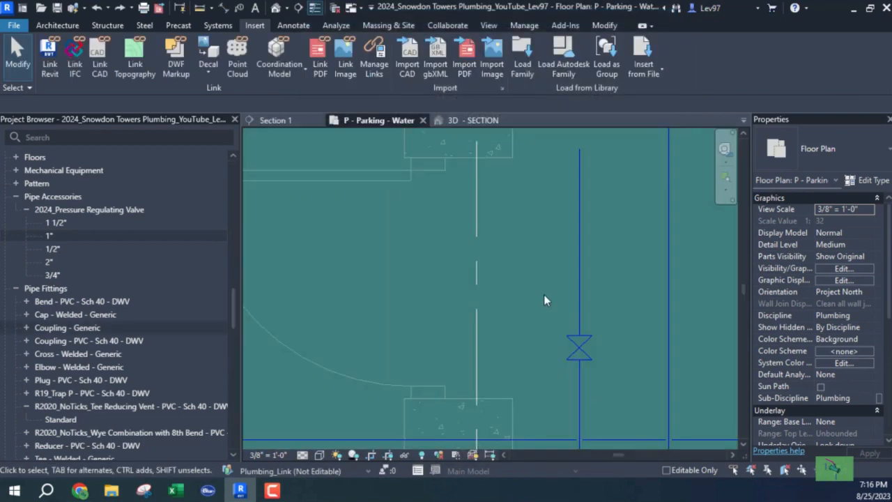
Step: Darken the Dark canvas color scheme's background to RGB 047-094-094
{"action": "scroll", "coordinate": [543, 294], "scroll_direction": "down", "scroll_amount": 2}
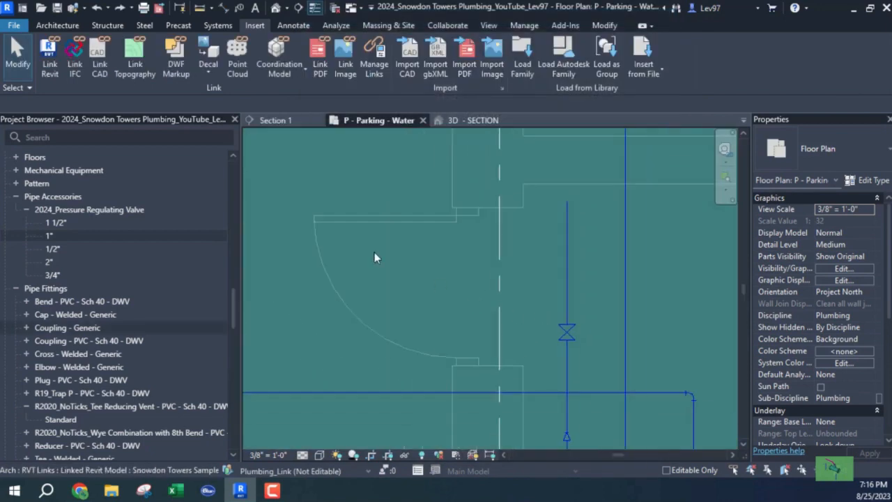
{"action": "left_click", "coordinate": [13, 26]}
{"action": "left_click", "coordinate": [203, 325]}
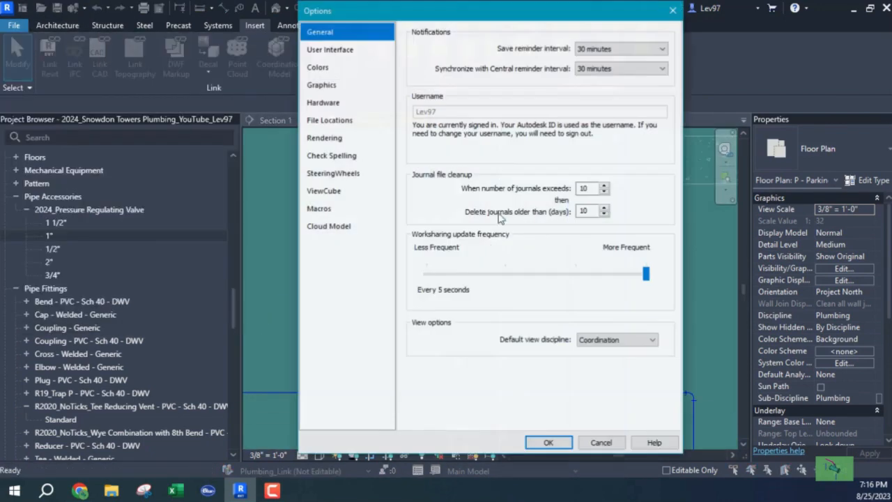
{"action": "left_click", "coordinate": [328, 66]}
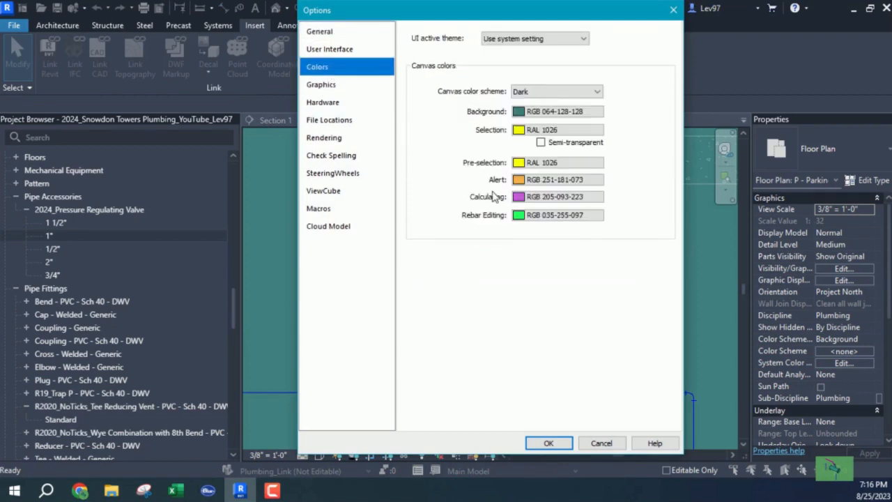
{"action": "left_click", "coordinate": [574, 113]}
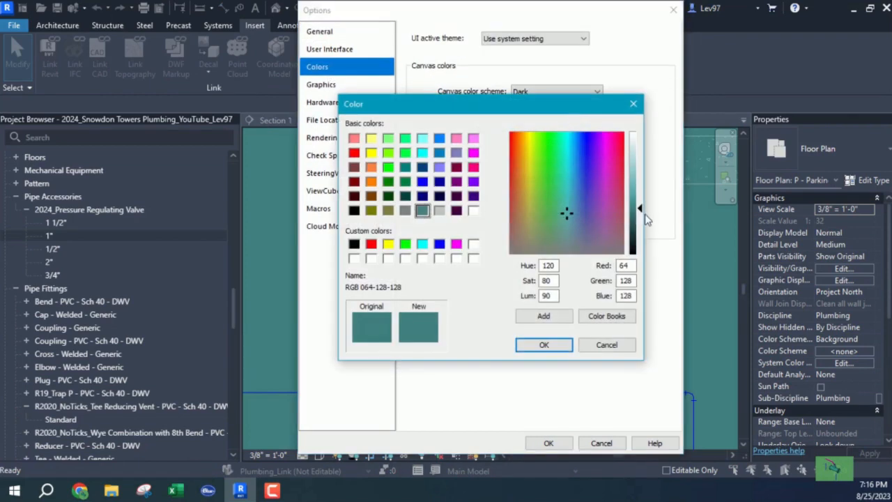
{"action": "left_click_drag", "start_coordinate": [641, 212], "coordinate": [641, 221]}
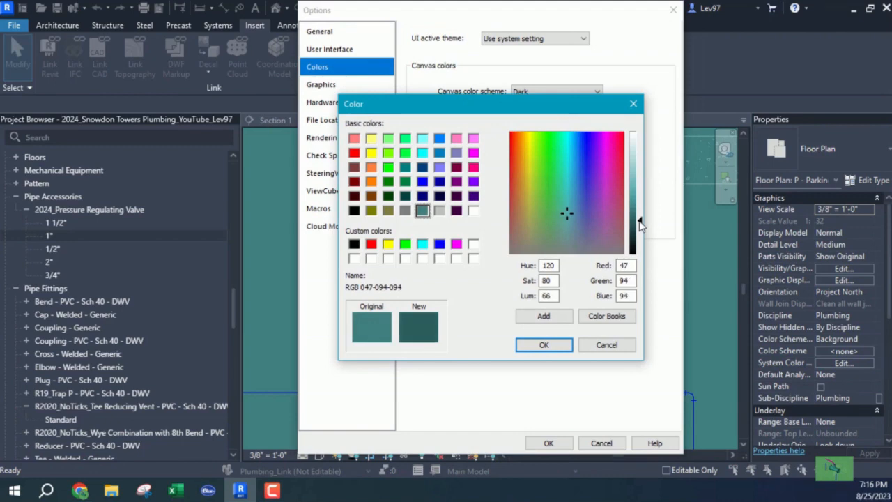
{"action": "left_click", "coordinate": [544, 346]}
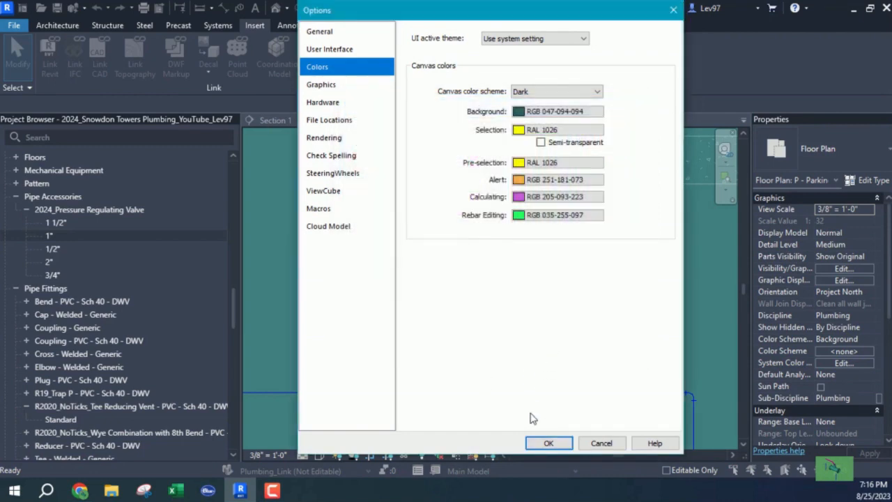
{"action": "left_click", "coordinate": [548, 443]}
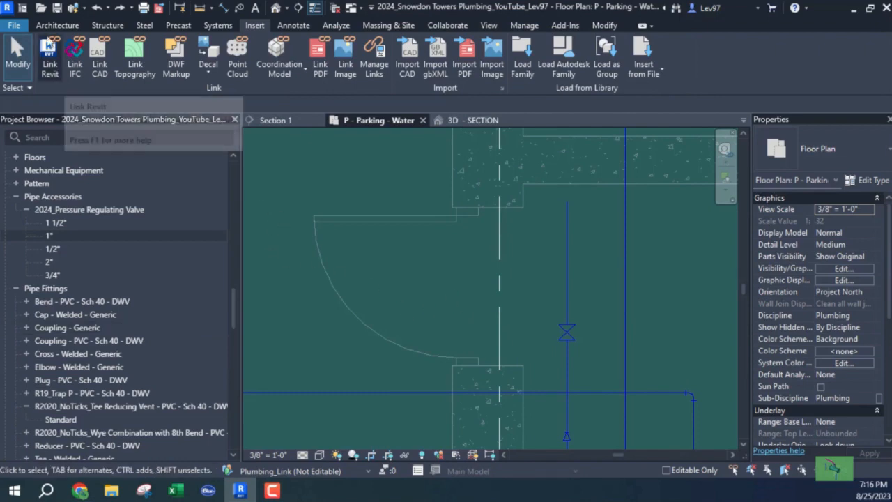
Step: Set the Dark canvas color scheme's background to black
{"action": "left_click", "coordinate": [17, 26]}
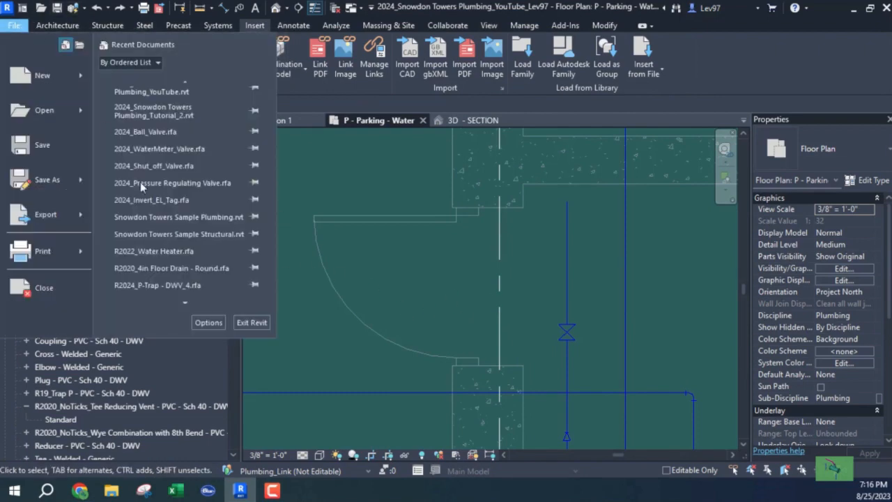
{"action": "left_click", "coordinate": [208, 320]}
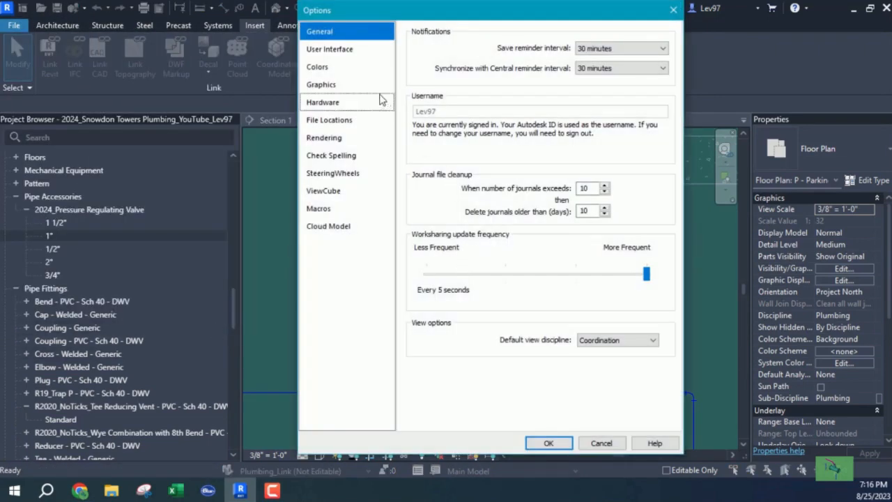
{"action": "left_click", "coordinate": [315, 66]}
{"action": "left_click", "coordinate": [572, 114]}
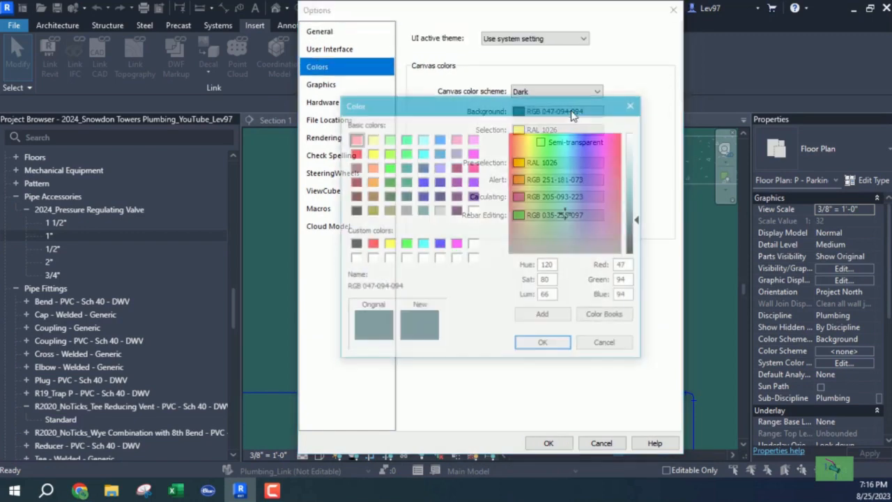
{"action": "left_click", "coordinate": [354, 244]}
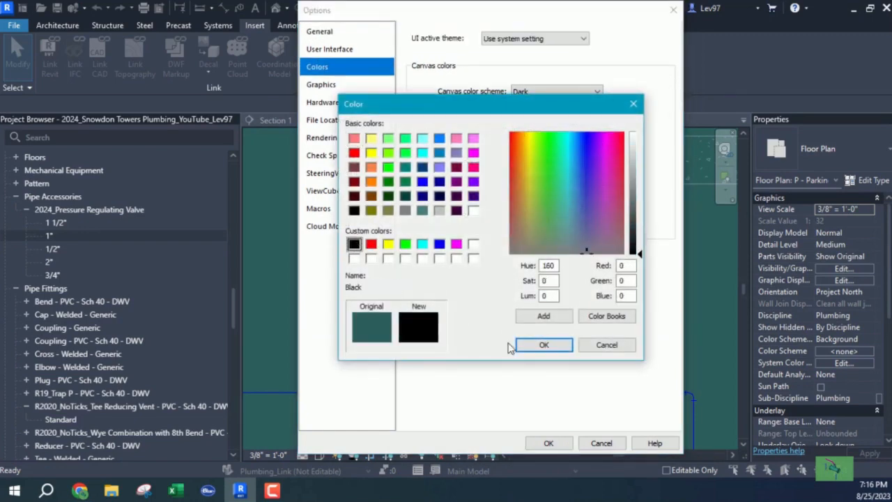
{"action": "left_click", "coordinate": [543, 344]}
{"action": "left_click", "coordinate": [554, 449]}
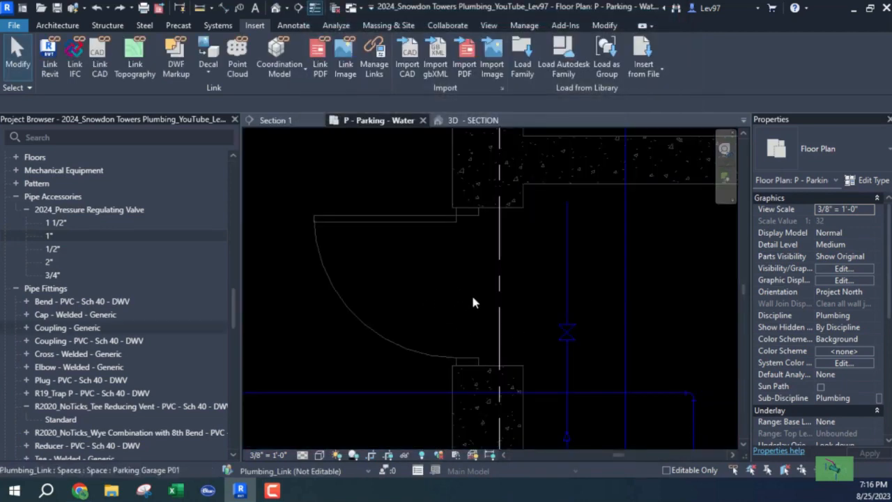
Step: Load the 2024_WaterMeter_Valve family from the Fittings folder
{"action": "left_click", "coordinate": [524, 66]}
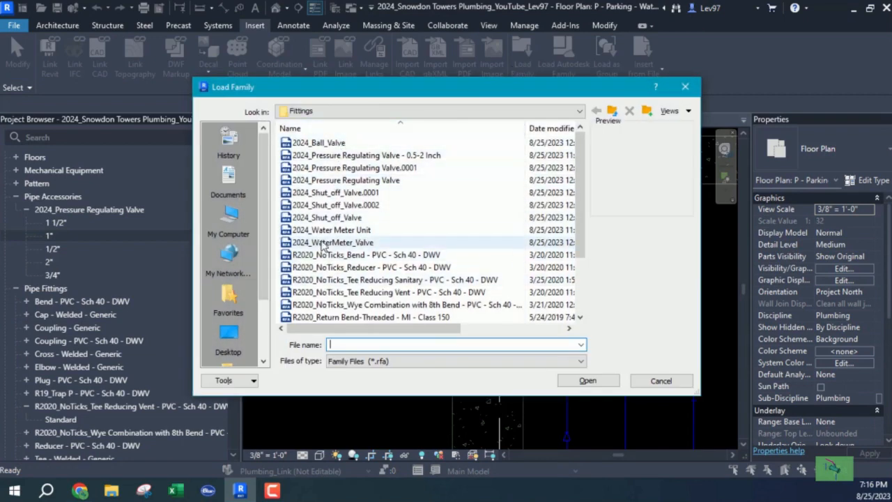
{"action": "left_click", "coordinate": [324, 242]}
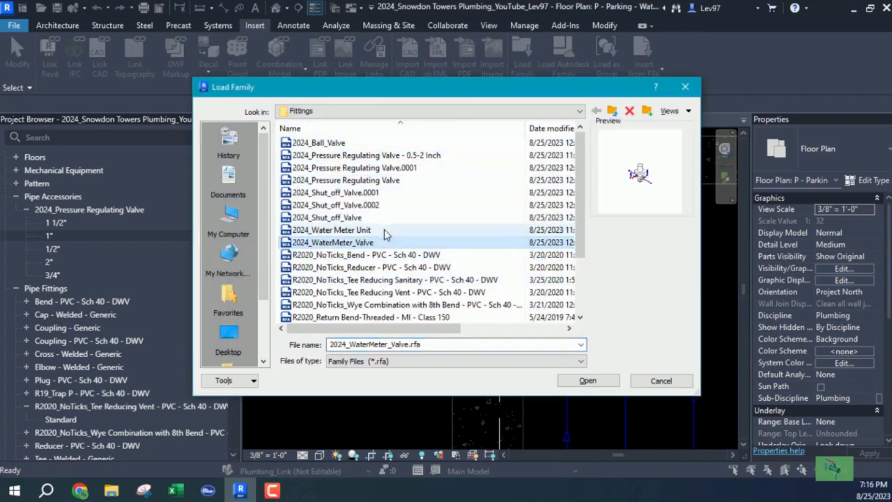
{"action": "left_click", "coordinate": [590, 382]}
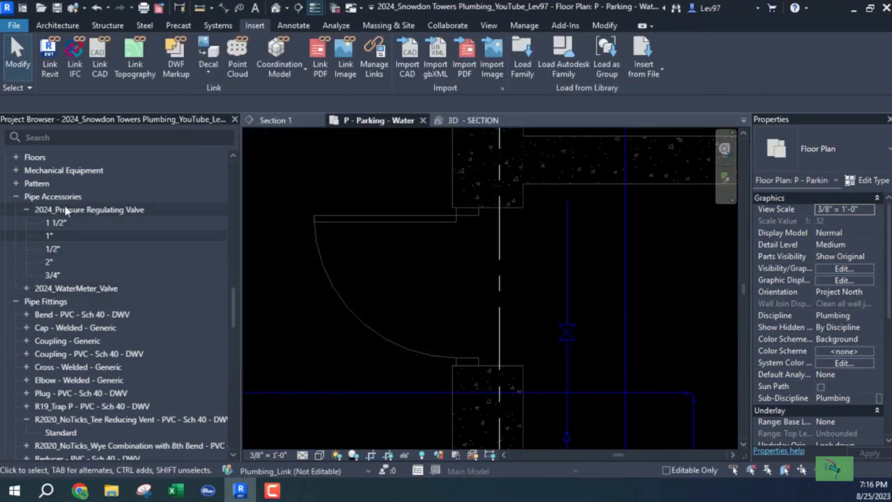
Step: Place a 1" 2024_WaterMeter_Valve on the left branch pipe, just above the pressure regulating valve
{"action": "double_click", "coordinate": [28, 287]}
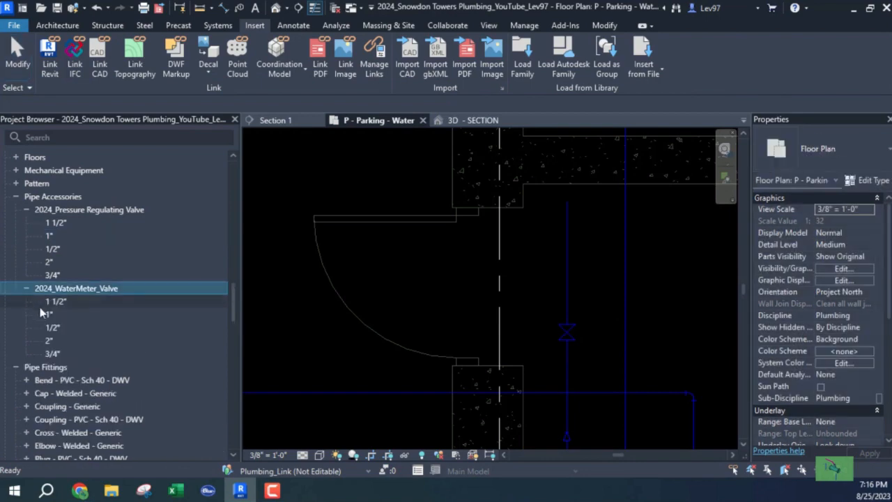
{"action": "left_click", "coordinate": [50, 314]}
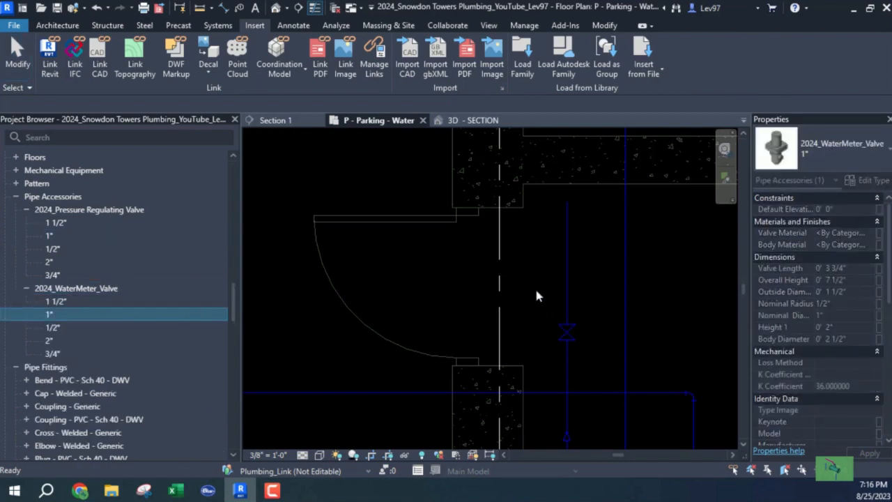
{"action": "left_click_drag", "start_coordinate": [536, 291], "coordinate": [561, 289]}
{"action": "left_click", "coordinate": [567, 287]}
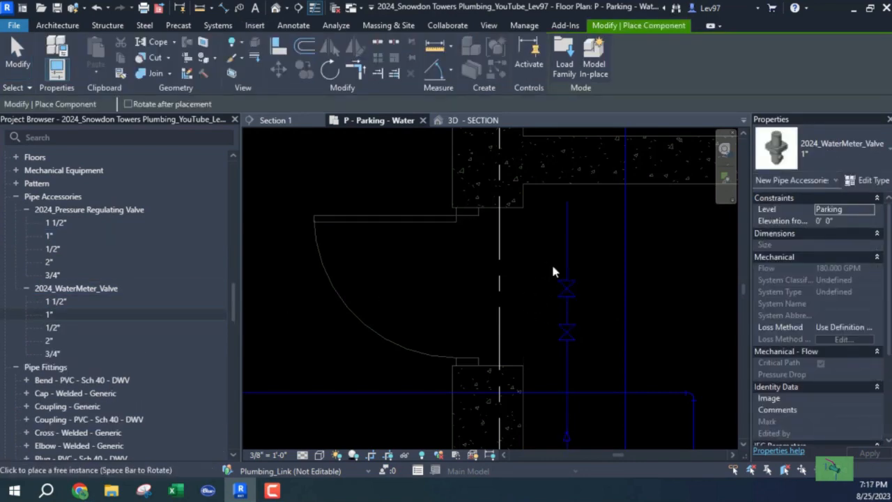
{"action": "key", "text": "Escape"}
{"action": "key", "text": "Escape"}
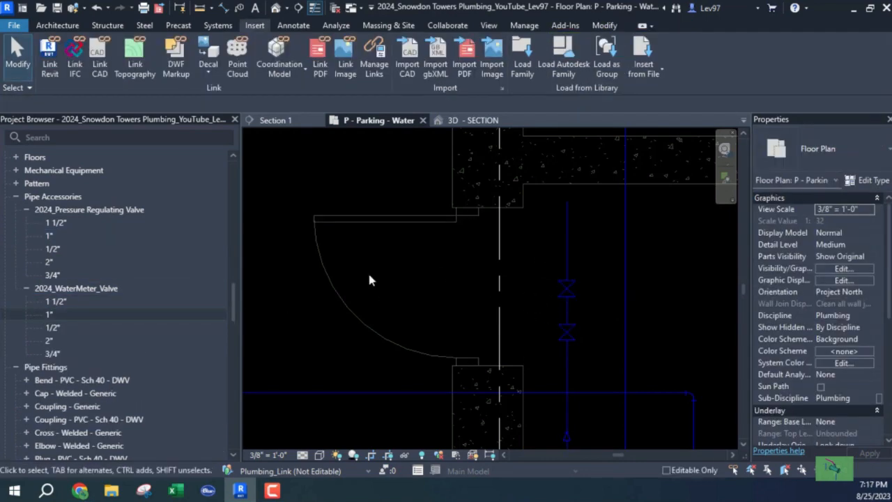
Step: Load the 2024_Ball_Valve family from the Fittings folder
{"action": "left_click", "coordinate": [522, 70]}
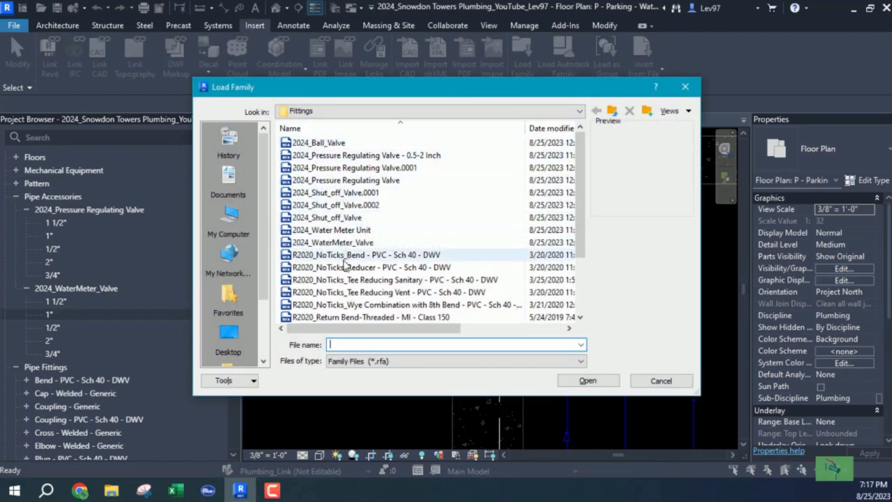
{"action": "left_click", "coordinate": [324, 143]}
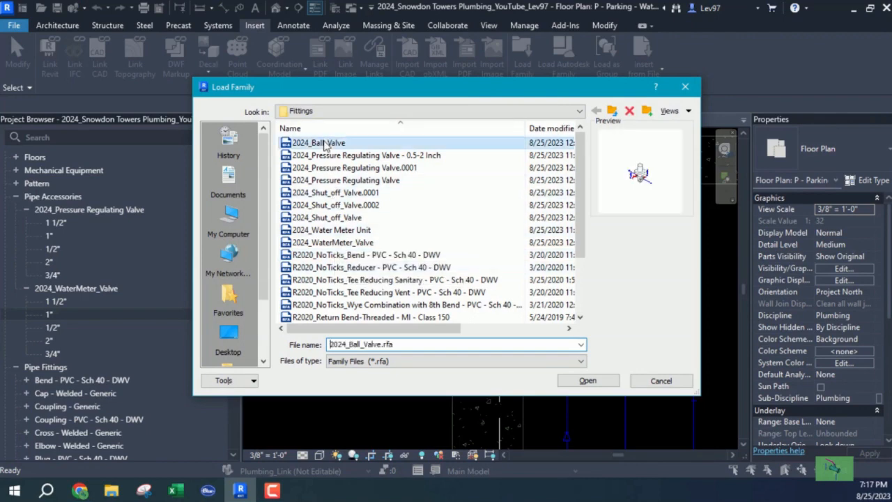
{"action": "left_click", "coordinate": [589, 382]}
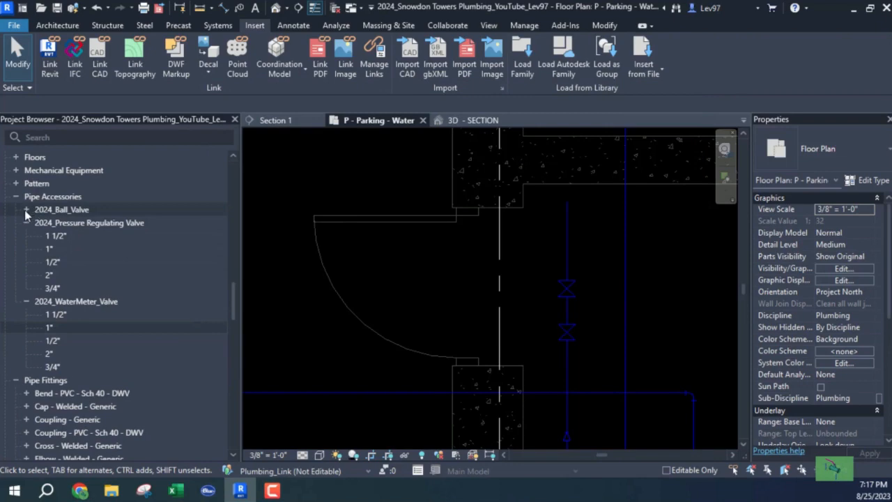
Step: Place a 1" 2024_Ball_Valve on the left branch pipe, just above the water meter valve
{"action": "left_click", "coordinate": [26, 209]}
{"action": "left_click", "coordinate": [49, 237]}
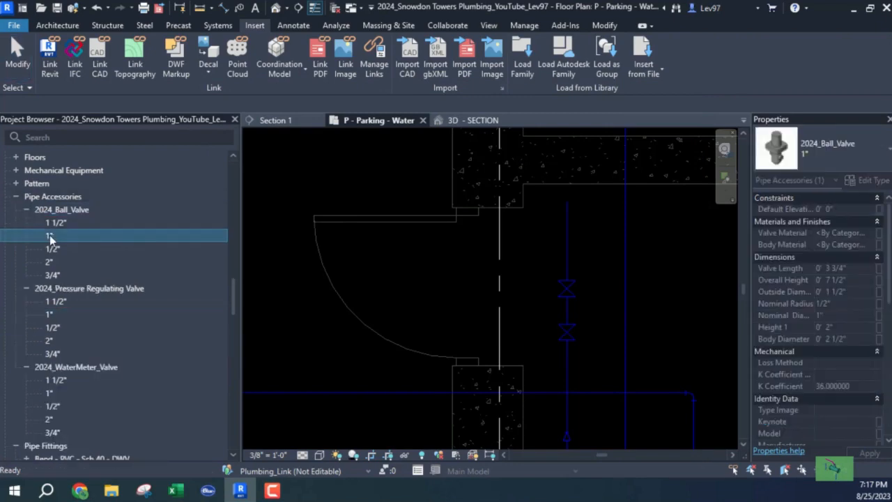
{"action": "left_click_drag", "start_coordinate": [592, 292], "coordinate": [567, 243]}
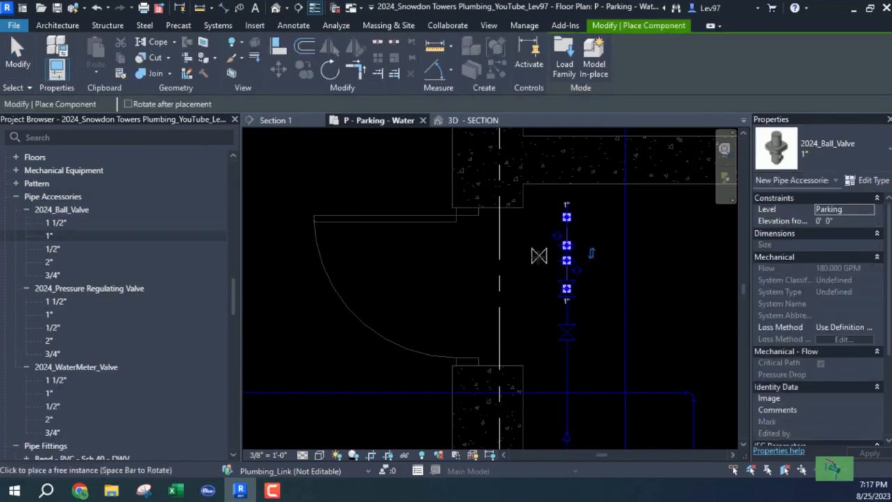
{"action": "key", "text": "Escape"}
Step: Examine the three valve symbols on the left branch and the pipe layout around the manifold
{"action": "scroll", "coordinate": [584, 296], "scroll_direction": "down", "scroll_amount": 2}
{"action": "middle_click_drag", "start_coordinate": [603, 303], "coordinate": [513, 332]}
{"action": "scroll", "coordinate": [573, 322], "scroll_direction": "up", "scroll_amount": 3}
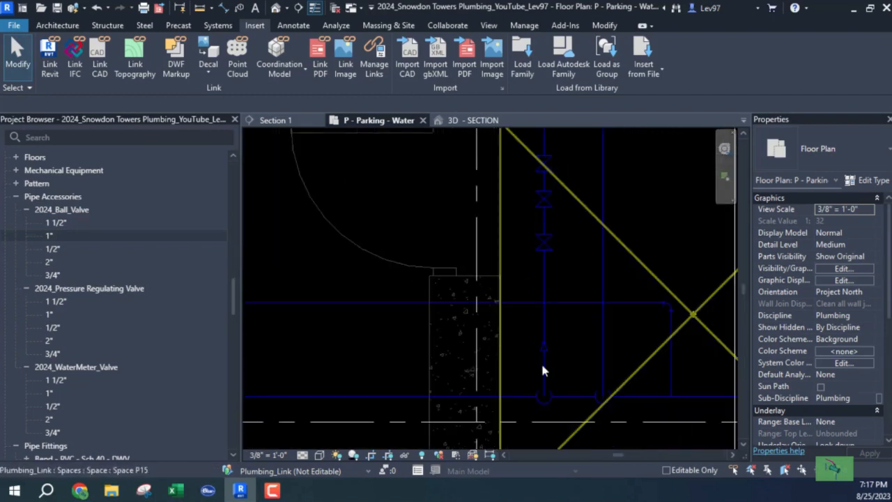
{"action": "middle_click_drag", "start_coordinate": [577, 358], "coordinate": [583, 358]}
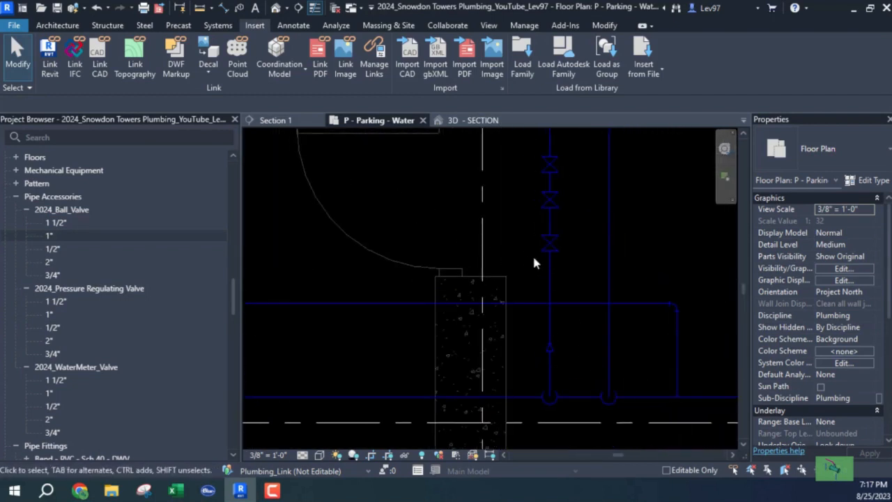
{"action": "scroll", "coordinate": [588, 278], "scroll_direction": "down", "scroll_amount": 1}
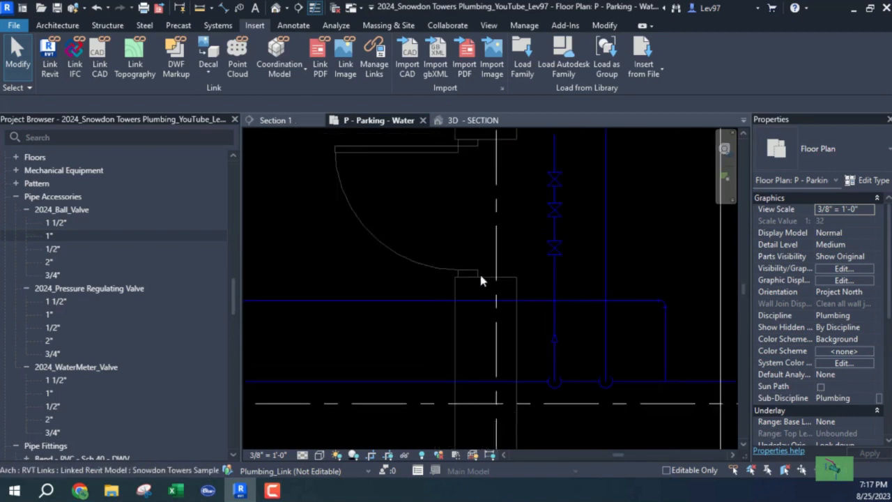
{"action": "scroll", "coordinate": [413, 230], "scroll_direction": "down", "scroll_amount": 1}
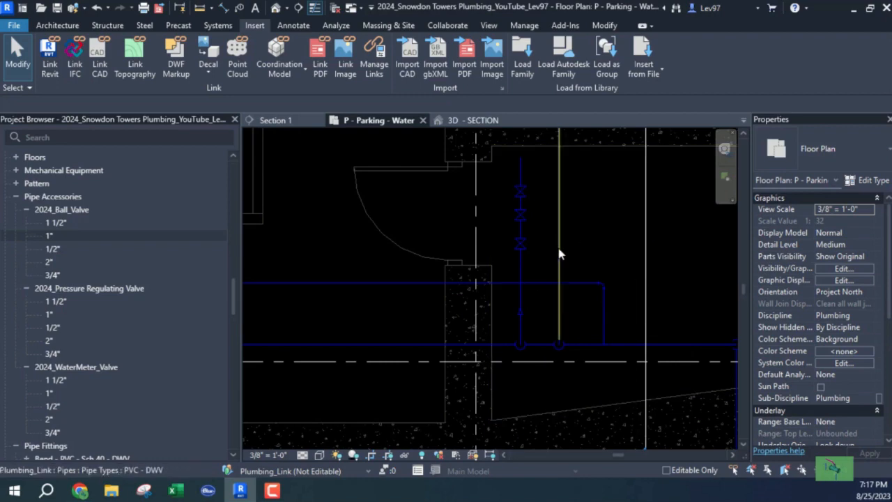
{"action": "middle_click_drag", "start_coordinate": [584, 278], "coordinate": [597, 304]}
{"action": "scroll", "coordinate": [574, 282], "scroll_direction": "up", "scroll_amount": 1}
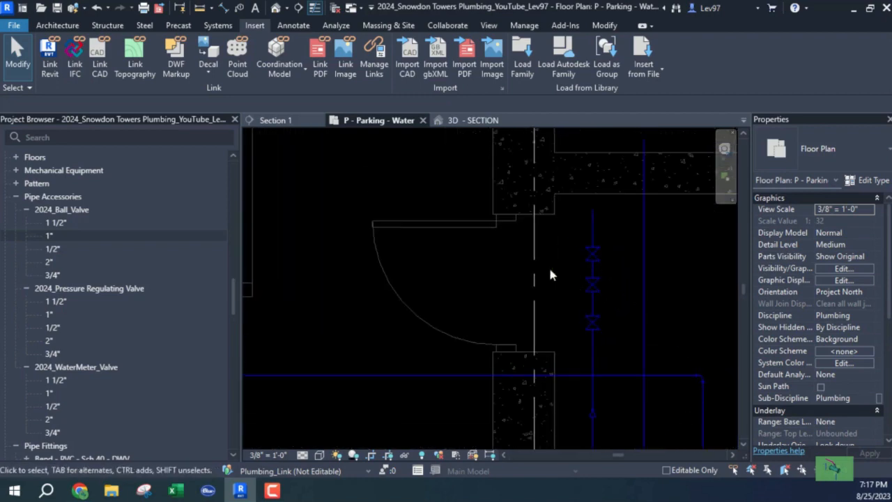
{"action": "scroll", "coordinate": [498, 281], "scroll_direction": "down", "scroll_amount": 2}
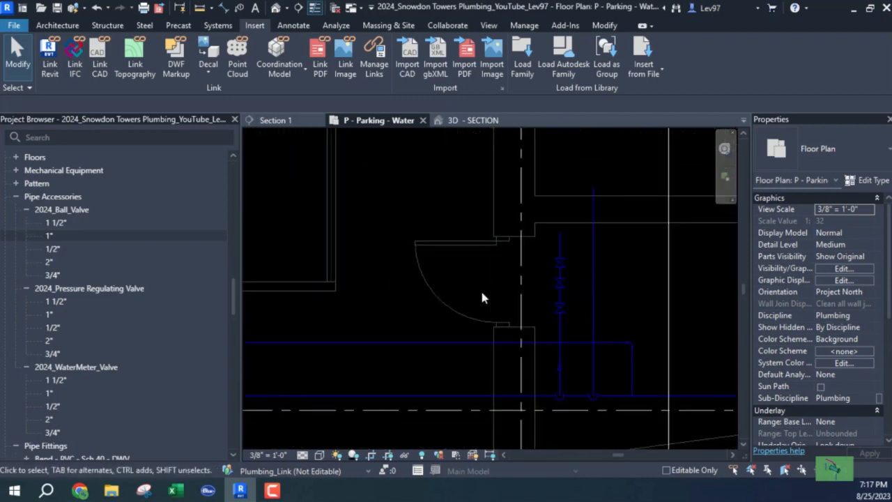
{"action": "middle_click_drag", "start_coordinate": [456, 325], "coordinate": [498, 305]}
Step: Set the parking water plan to Fine detail level and Realistic visual style, and inspect the branch valves
{"action": "left_click", "coordinate": [303, 456]}
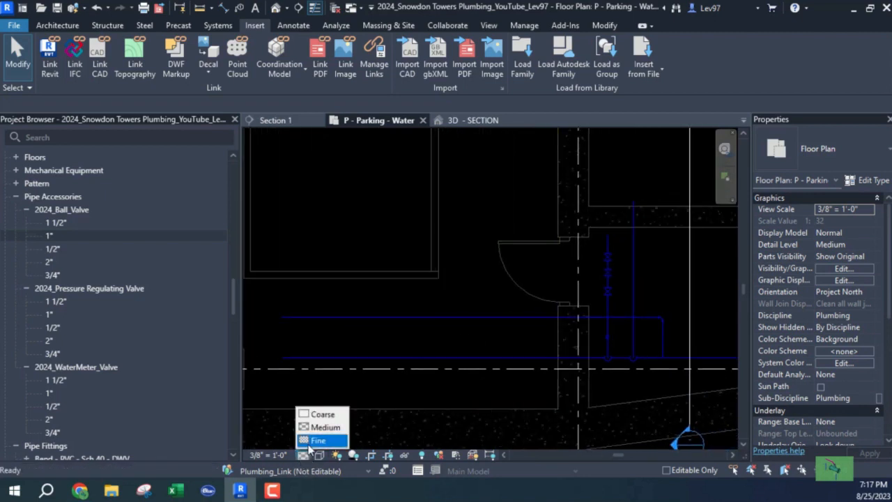
{"action": "left_click", "coordinate": [318, 441]}
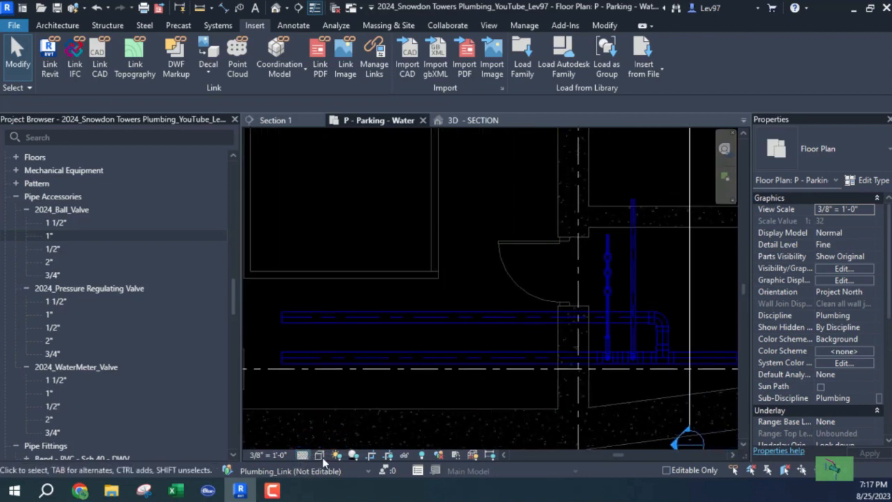
{"action": "left_click", "coordinate": [320, 455]}
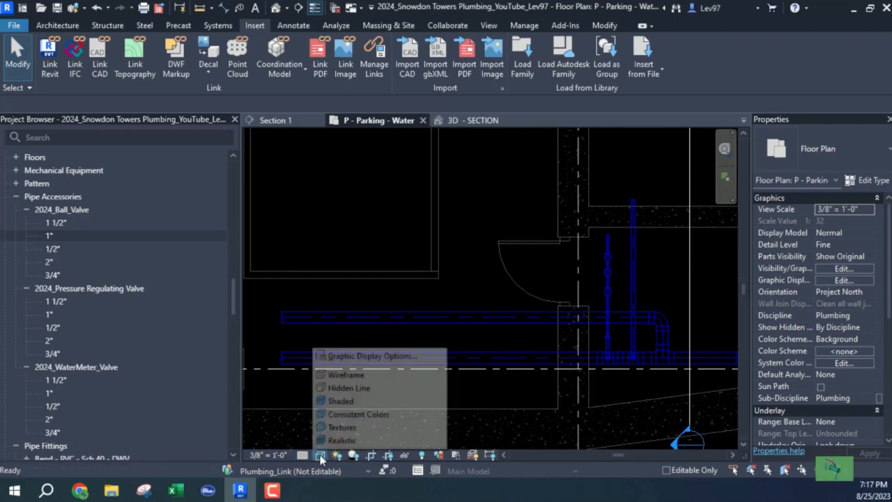
{"action": "left_click", "coordinate": [342, 440]}
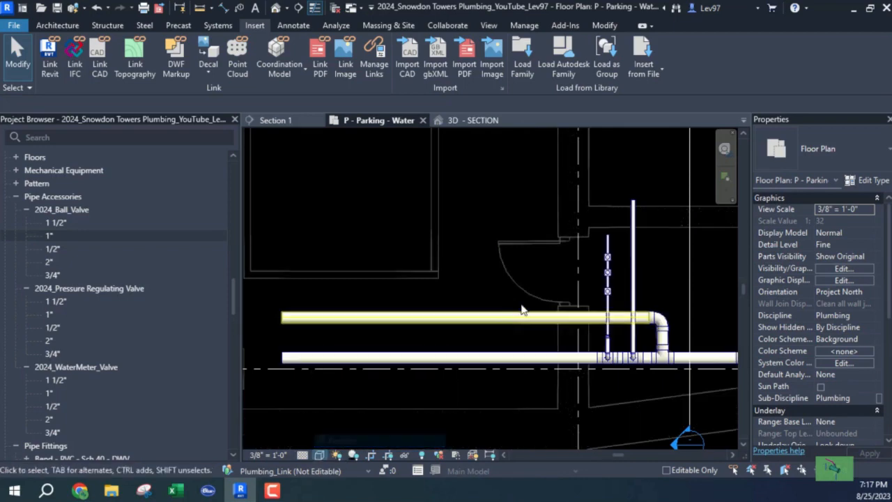
{"action": "middle_click_drag", "start_coordinate": [526, 288], "coordinate": [452, 271]}
{"action": "scroll", "coordinate": [488, 265], "scroll_direction": "up", "scroll_amount": 5}
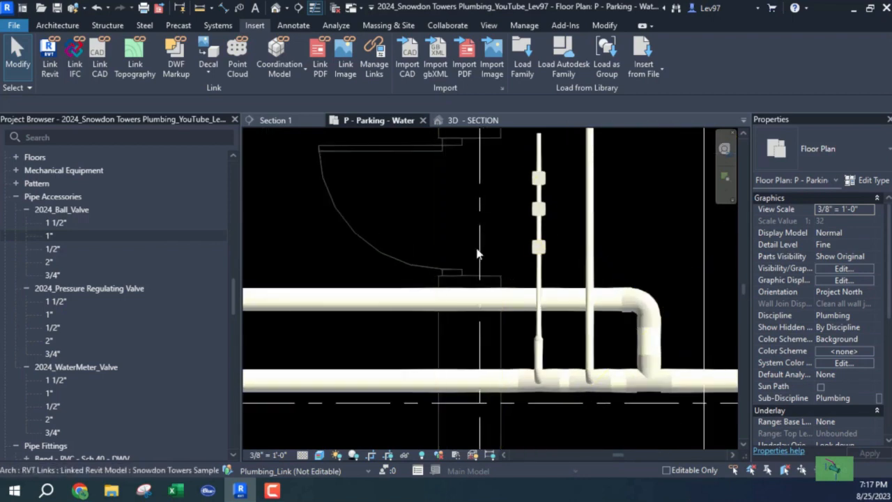
Step: Set the parking water plan to Hidden Line visual style and Medium detail level, and inspect the branch valve symbols
{"action": "middle_click_drag", "start_coordinate": [276, 376], "coordinate": [358, 380]}
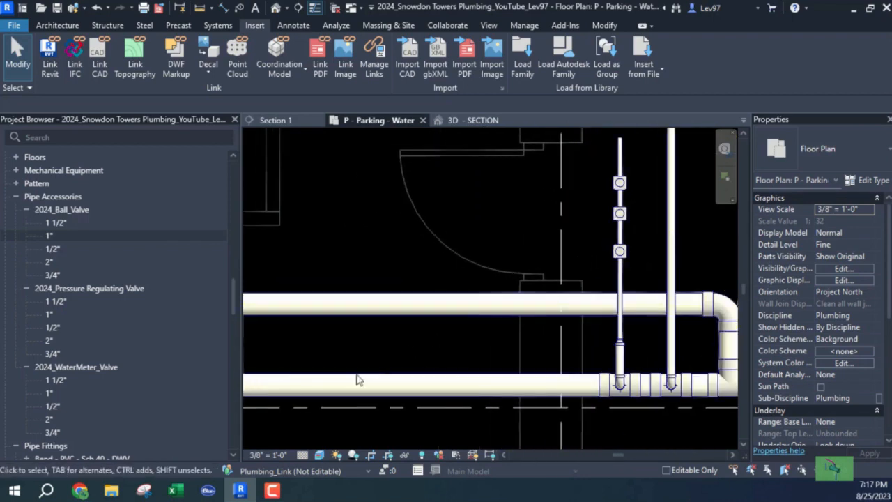
{"action": "left_click", "coordinate": [302, 454]}
{"action": "left_click", "coordinate": [341, 388]}
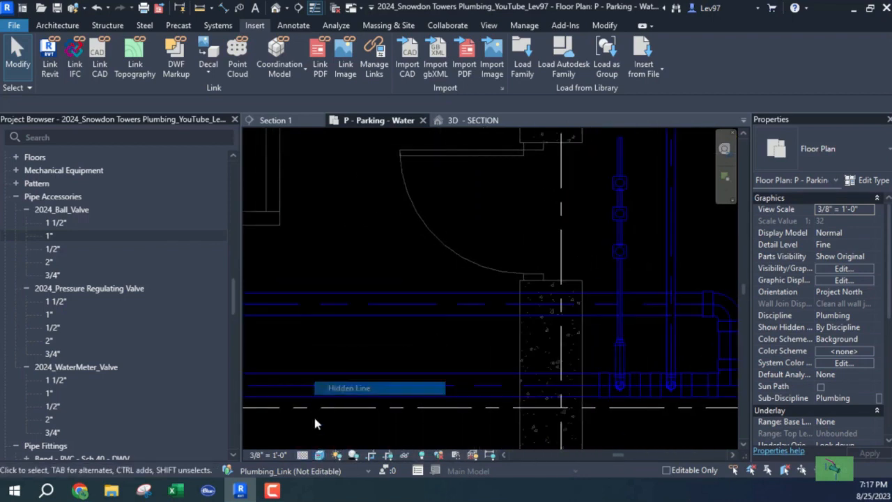
{"action": "left_click", "coordinate": [303, 456]}
{"action": "left_click", "coordinate": [325, 428]}
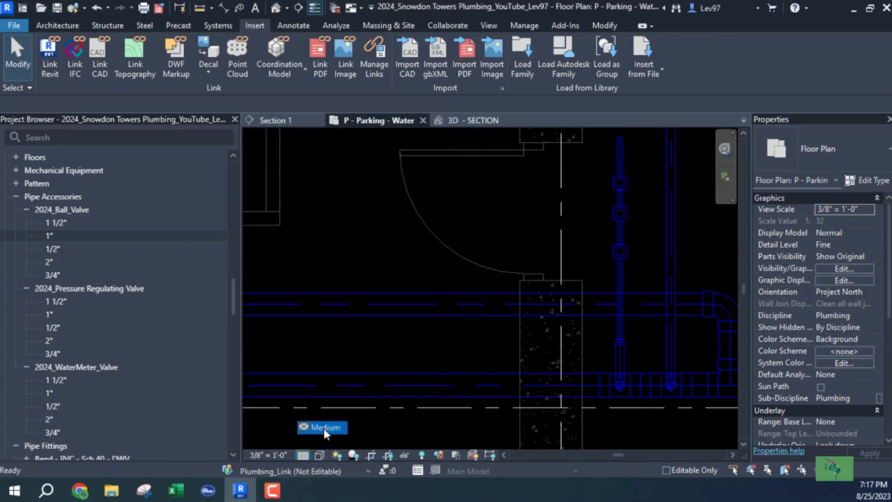
{"action": "middle_click_drag", "start_coordinate": [488, 230], "coordinate": [436, 253]}
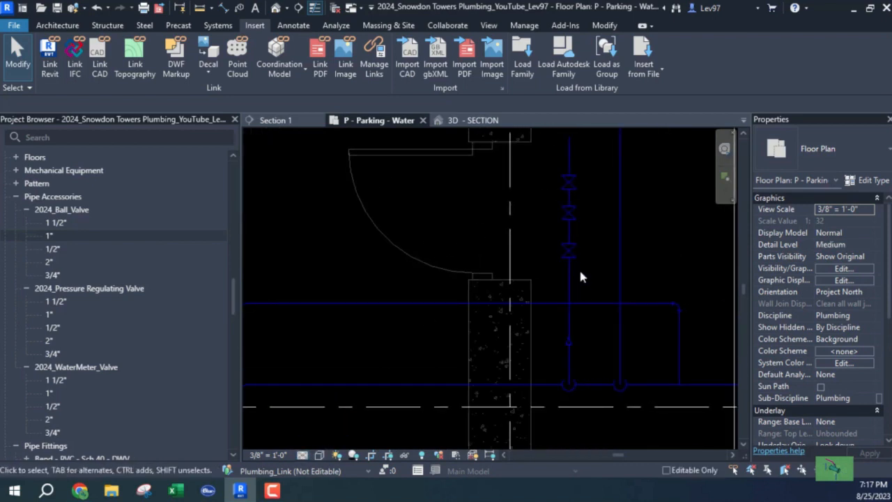
{"action": "middle_click_drag", "start_coordinate": [580, 277], "coordinate": [580, 304]}
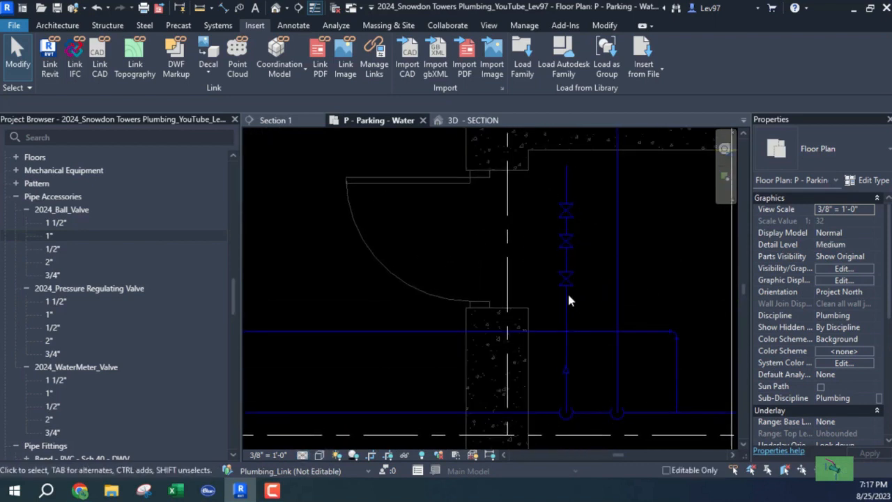
Step: Set the parking water plan to Fine detail level and Realistic visual style
{"action": "left_click", "coordinate": [305, 453]}
{"action": "left_click", "coordinate": [319, 442]}
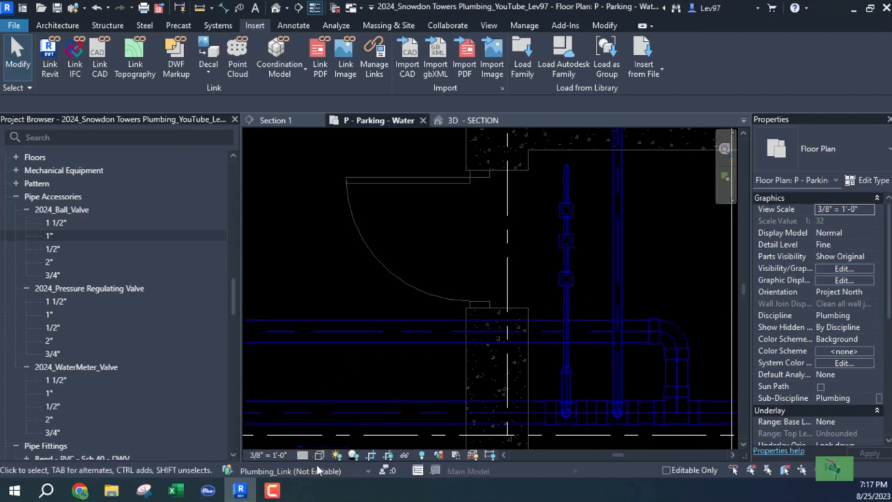
{"action": "left_click", "coordinate": [319, 456]}
{"action": "left_click", "coordinate": [341, 441]}
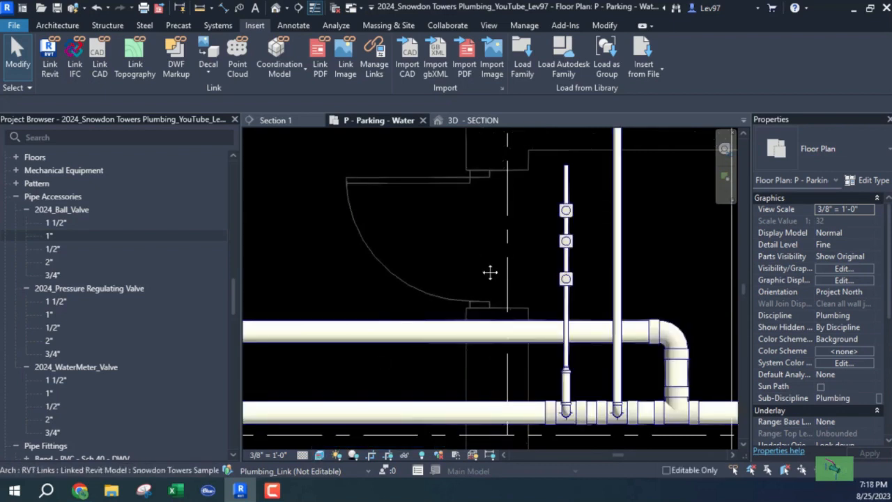
{"action": "middle_click_drag", "start_coordinate": [488, 272], "coordinate": [485, 209]}
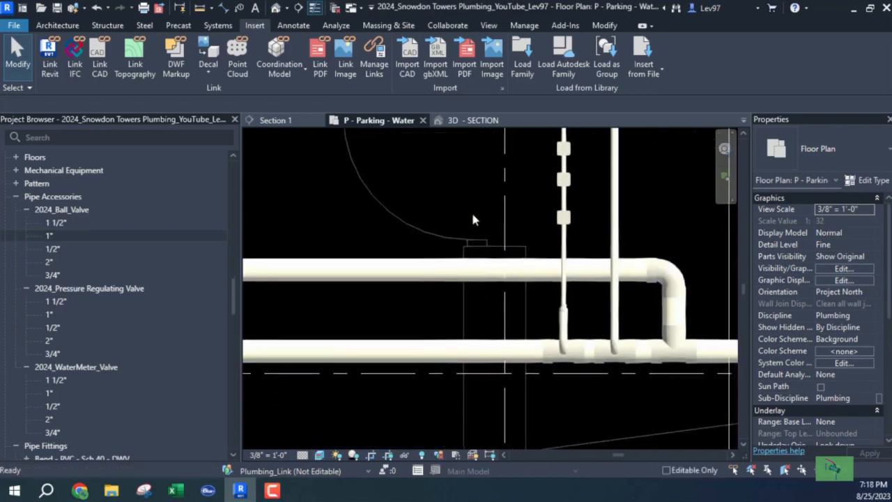
{"action": "left_click", "coordinate": [566, 307]}
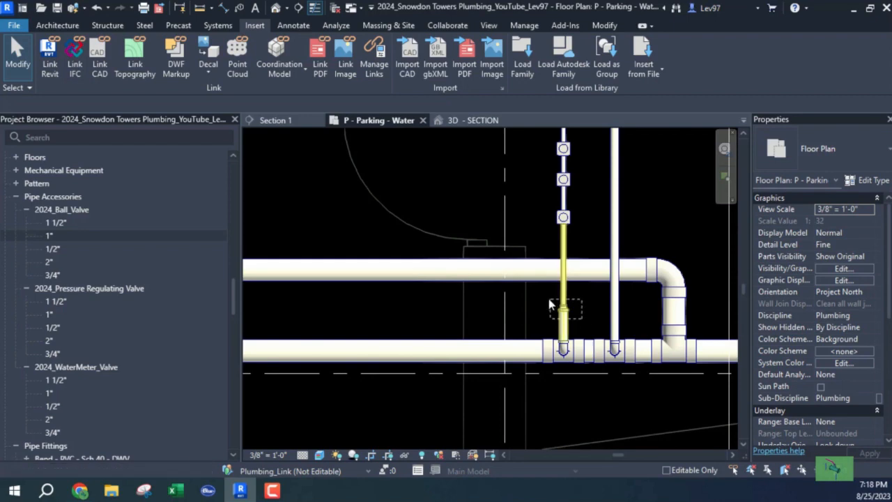
{"action": "middle_click_drag", "start_coordinate": [595, 214], "coordinate": [610, 246]}
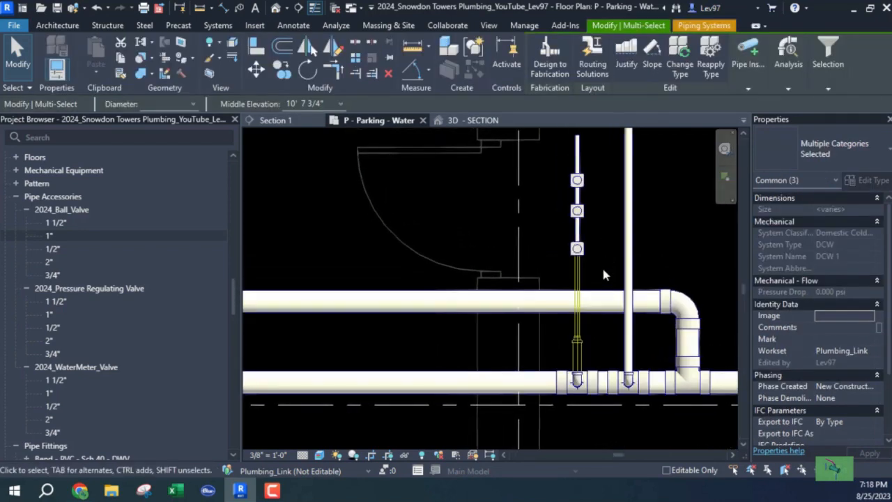
{"action": "left_click_drag", "start_coordinate": [604, 275], "coordinate": [568, 212]}
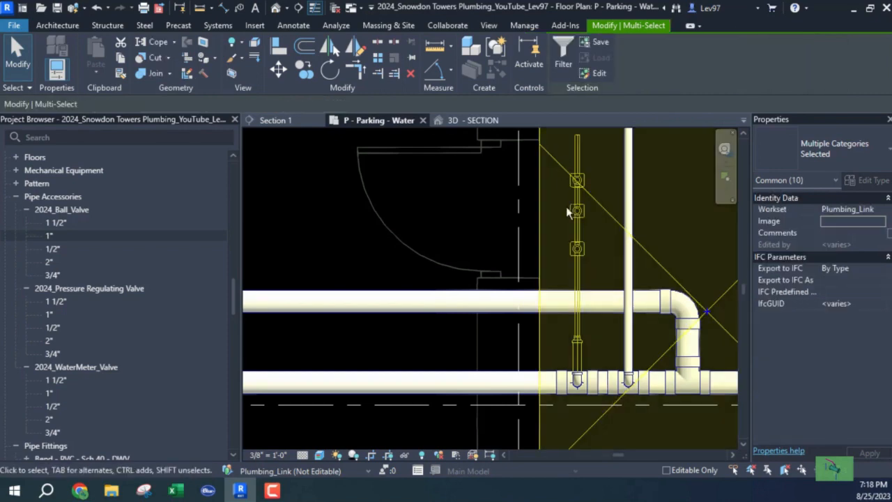
{"action": "key", "text": "Escape"}
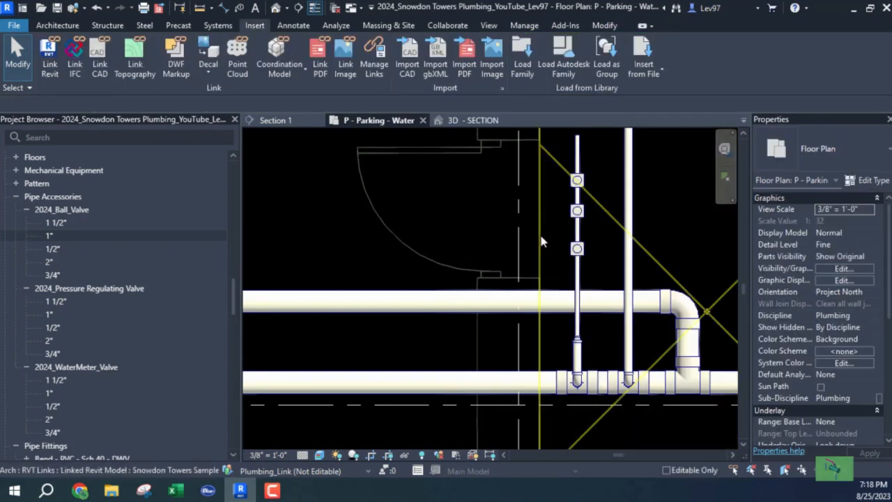
Step: Hide the linked Snowdon Towers Sample Architectural.rvt model in the parking water plan's visibility overrides
{"action": "key", "text": "v"}
{"action": "key", "text": "g"}
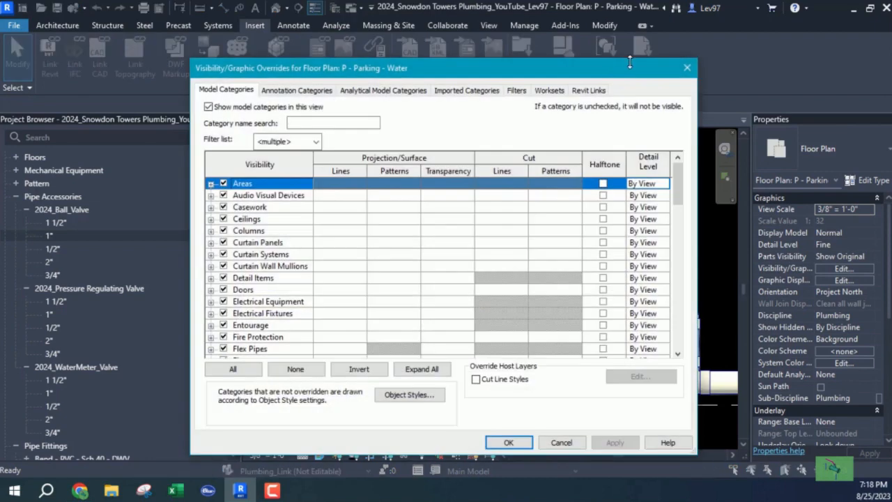
{"action": "left_click", "coordinate": [589, 91]}
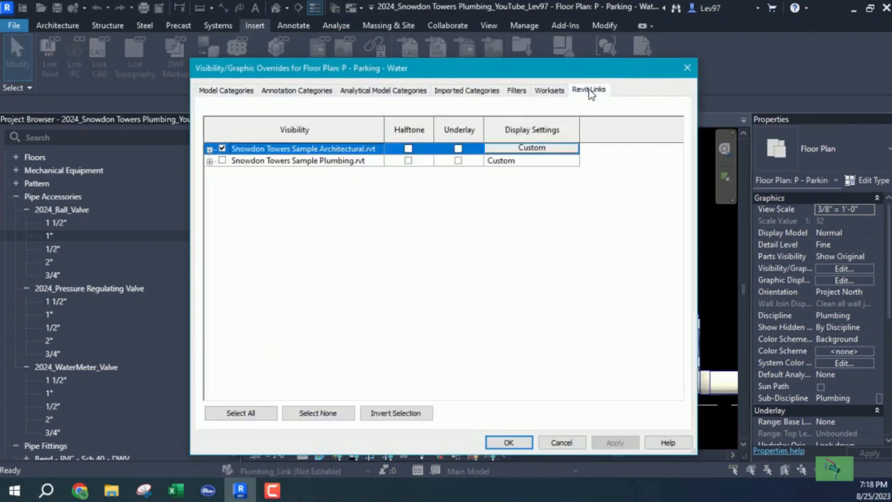
{"action": "left_click", "coordinate": [222, 149]}
{"action": "left_click", "coordinate": [509, 443]}
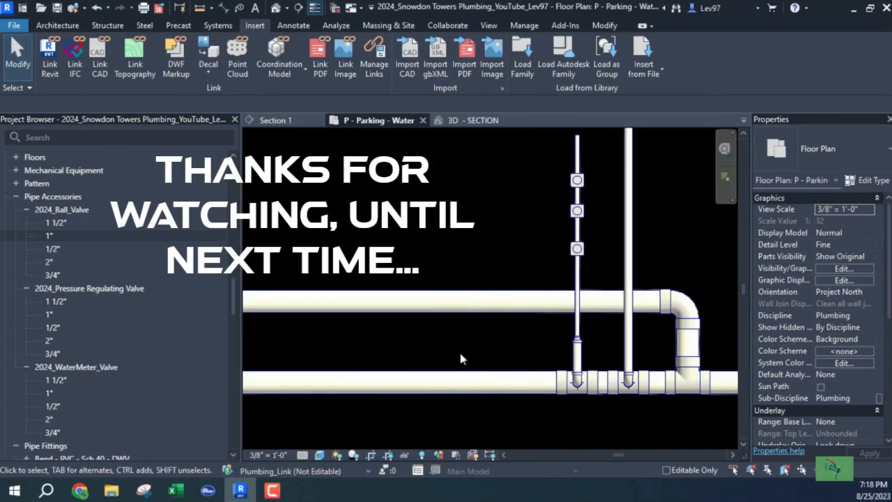
Step: Turn off the Spaces model category in the parking water plan's visibility overrides
{"action": "middle_click_drag", "start_coordinate": [486, 321], "coordinate": [510, 325]}
{"action": "scroll", "coordinate": [537, 338], "scroll_direction": "down", "scroll_amount": 2}
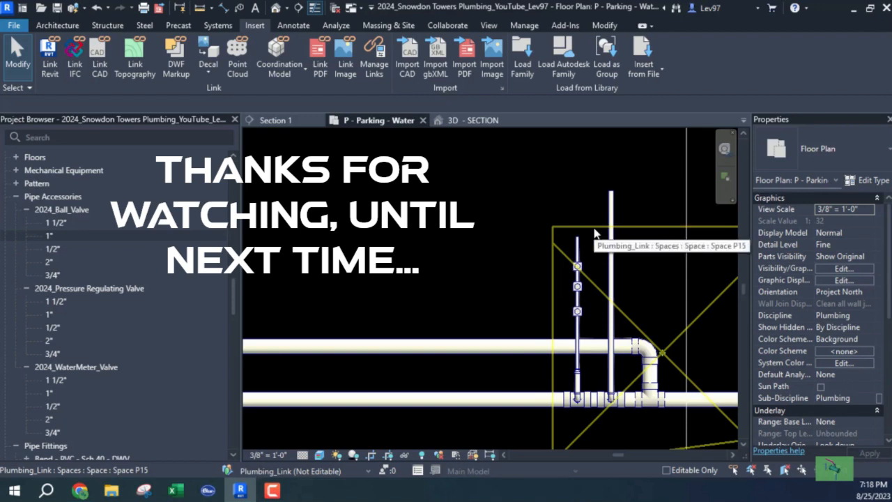
{"action": "key", "text": "v"}
{"action": "key", "text": "v"}
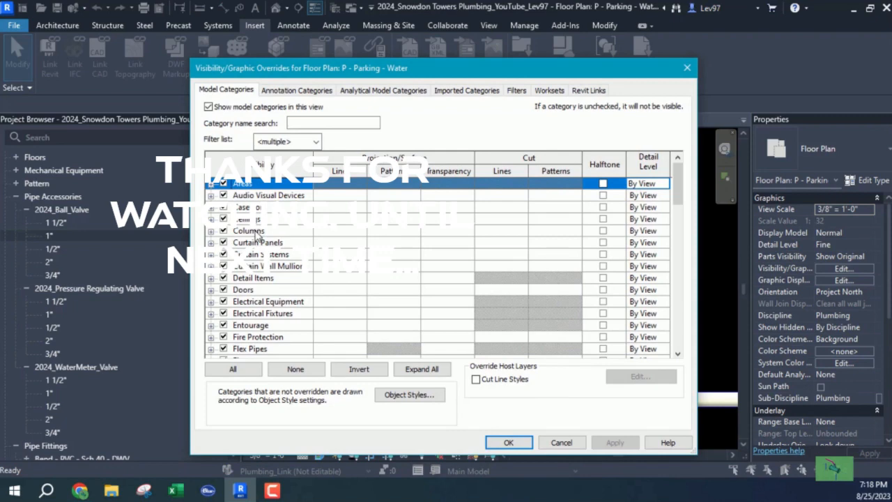
{"action": "left_click", "coordinate": [253, 231]}
{"action": "key", "text": "s"}
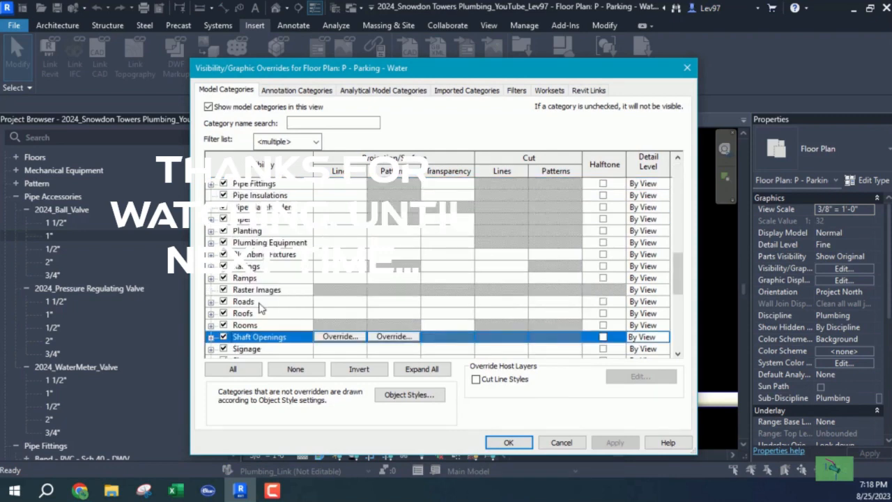
{"action": "scroll", "coordinate": [258, 313], "scroll_direction": "down", "scroll_amount": 3}
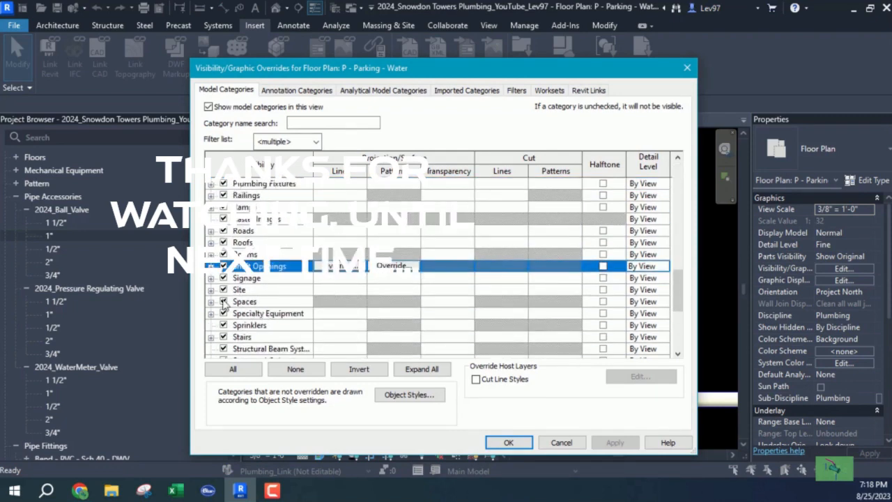
{"action": "left_click", "coordinate": [223, 301]}
{"action": "left_click", "coordinate": [509, 443]}
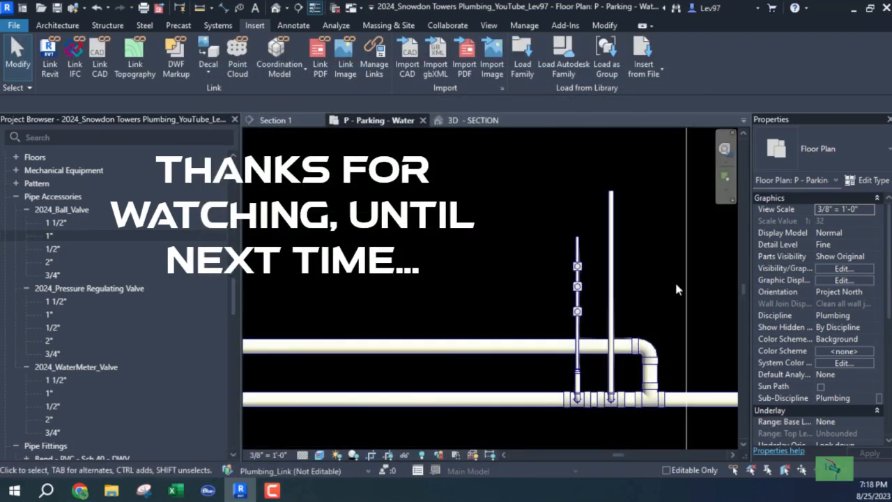
{"action": "middle_click_drag", "start_coordinate": [680, 233], "coordinate": [604, 260]}
{"action": "scroll", "coordinate": [483, 265], "scroll_direction": "down", "scroll_amount": 2}
{"action": "middle_click_drag", "start_coordinate": [419, 311], "coordinate": [543, 285]}
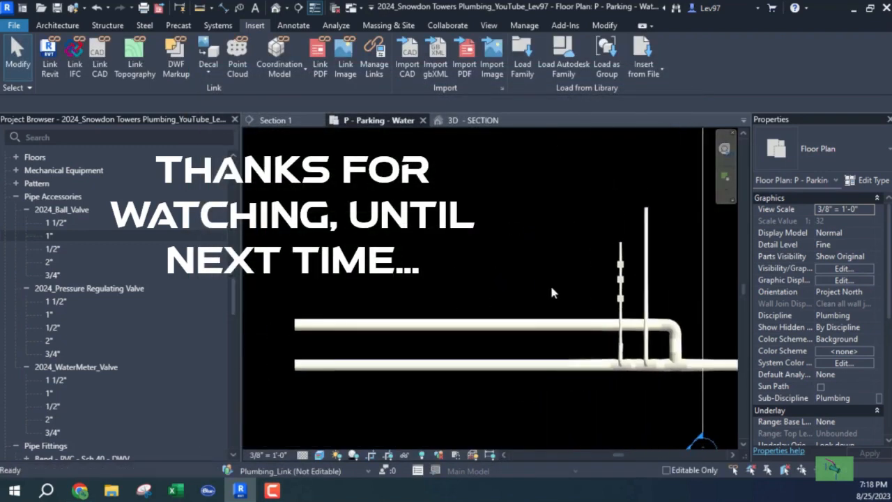
{"action": "middle_click_drag", "start_coordinate": [605, 285], "coordinate": [510, 280]}
{"action": "scroll", "coordinate": [500, 263], "scroll_direction": "up", "scroll_amount": 3}
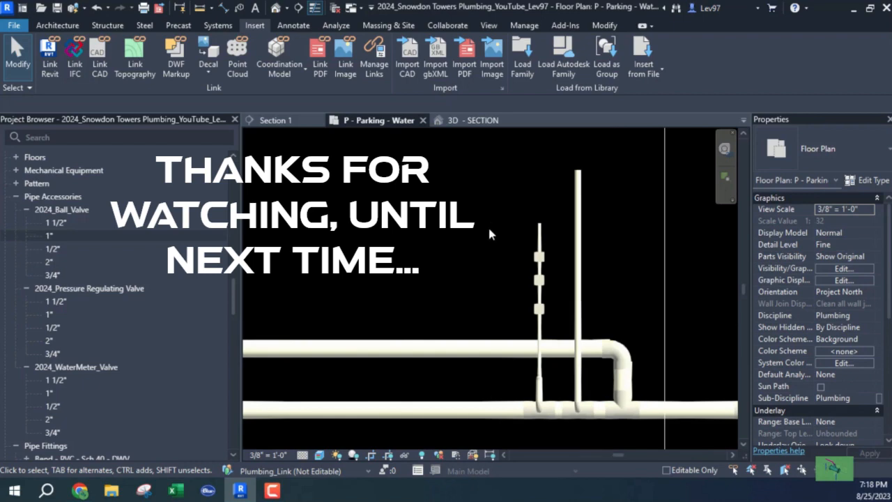
{"action": "scroll", "coordinate": [527, 334], "scroll_direction": "up", "scroll_amount": 1}
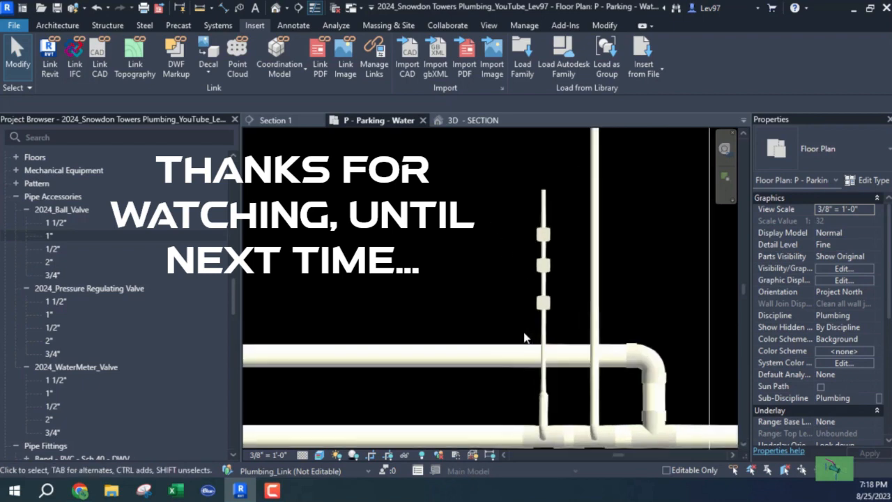